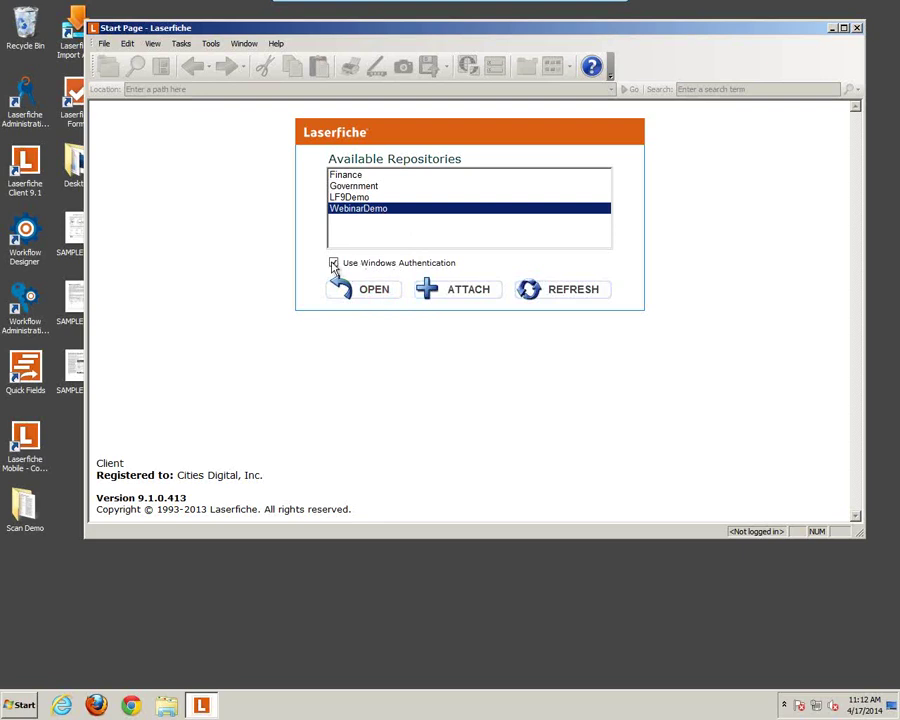
Open the WebinarDemo repository and log in as admin with the account password.
{"action": "left_click", "coordinate": [372, 297]}
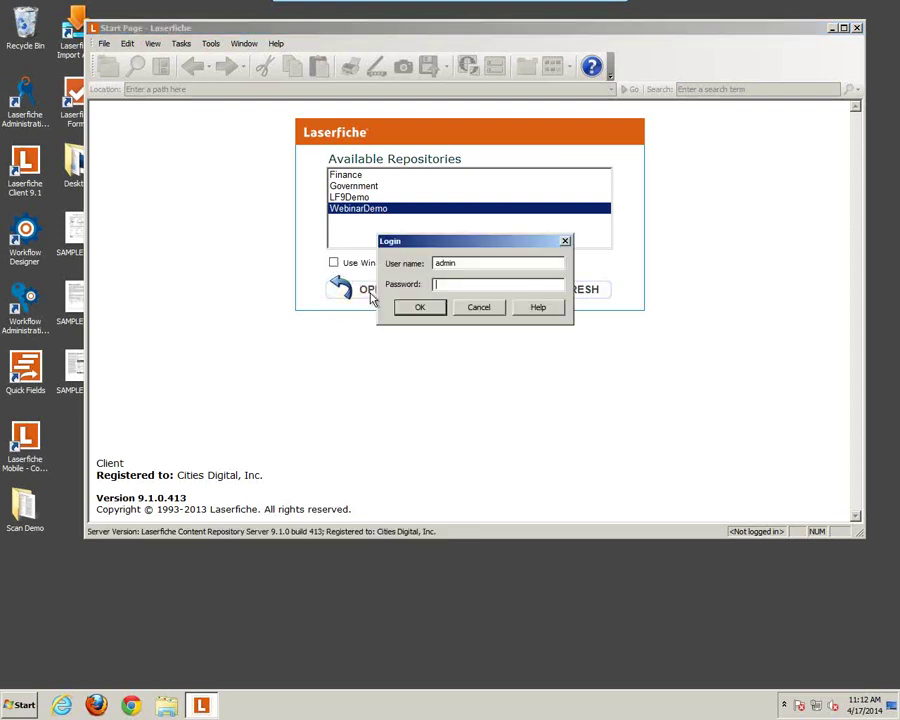
{"action": "type", "text": "••"}
{"action": "key", "text": "Return"}
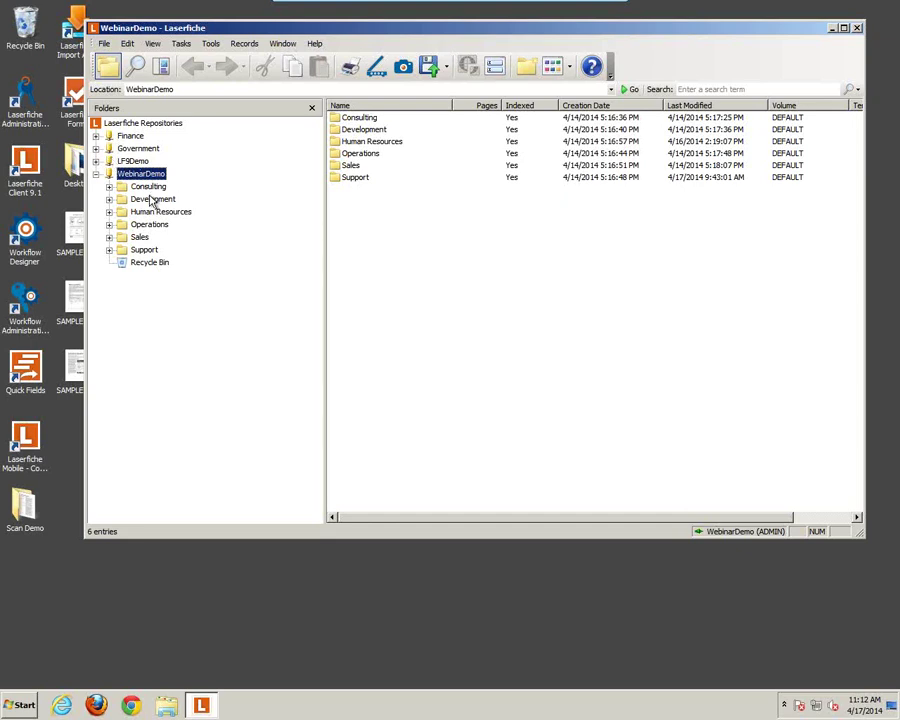
Browse the contents of the Consulting, Development, Human Resources, Operations, Sales and Support folders in the WebinarDemo repository.
{"action": "key", "text": "Down"}
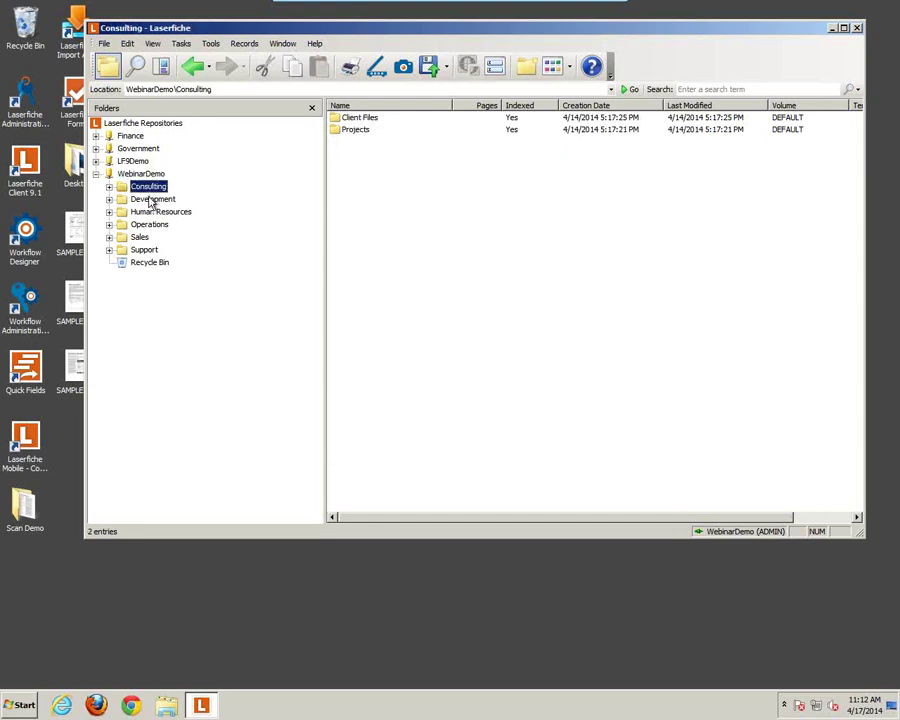
{"action": "left_click", "coordinate": [151, 201]}
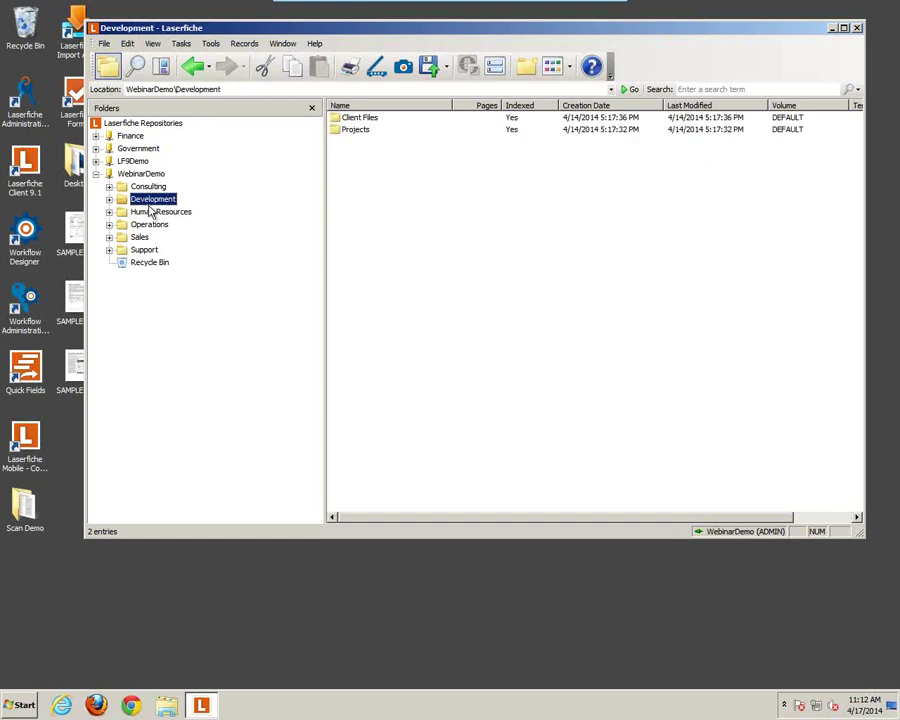
{"action": "left_click", "coordinate": [151, 213]}
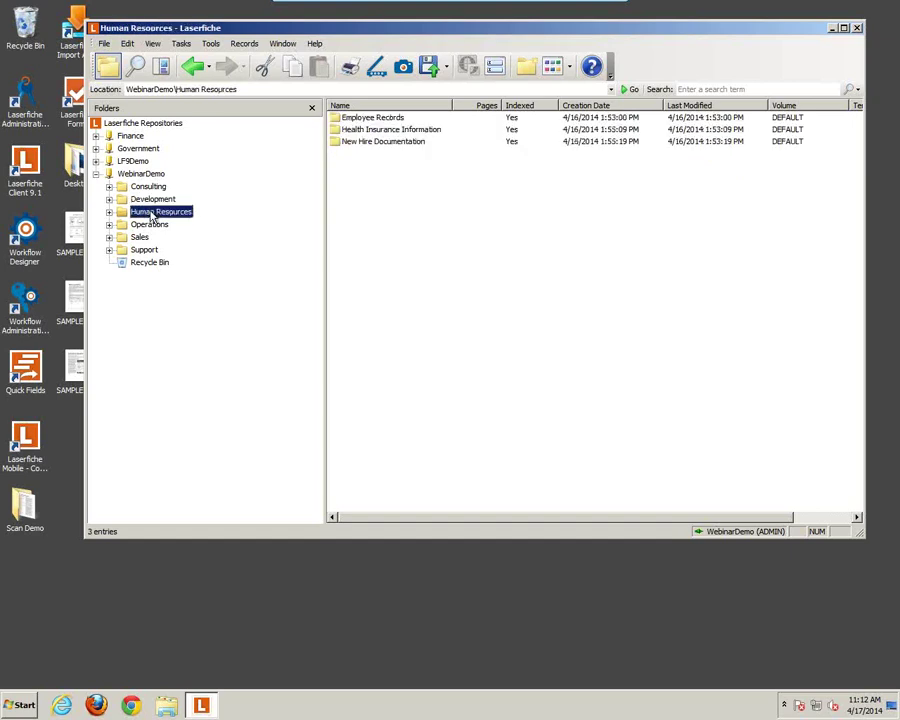
{"action": "left_click", "coordinate": [151, 226]}
{"action": "left_click", "coordinate": [151, 241]}
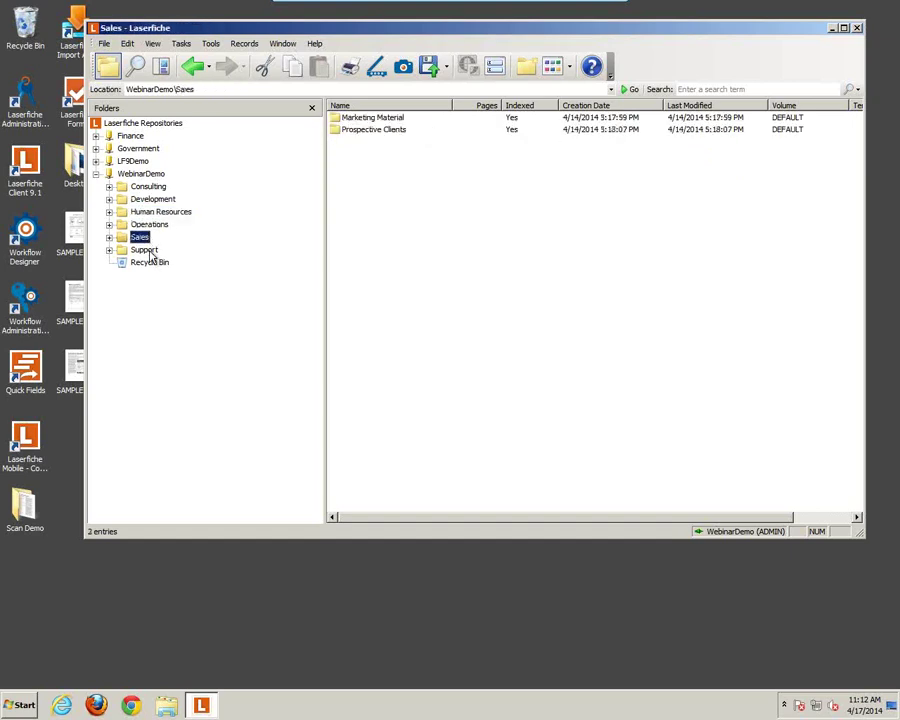
{"action": "left_click", "coordinate": [151, 252]}
{"action": "left_click", "coordinate": [150, 202]}
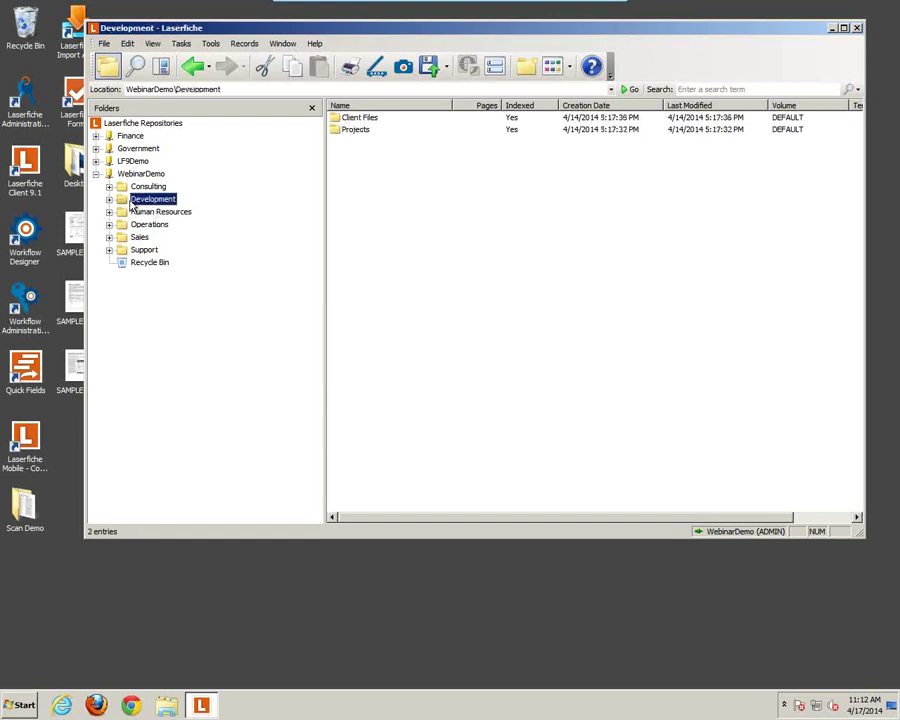
{"action": "left_click", "coordinate": [158, 212]}
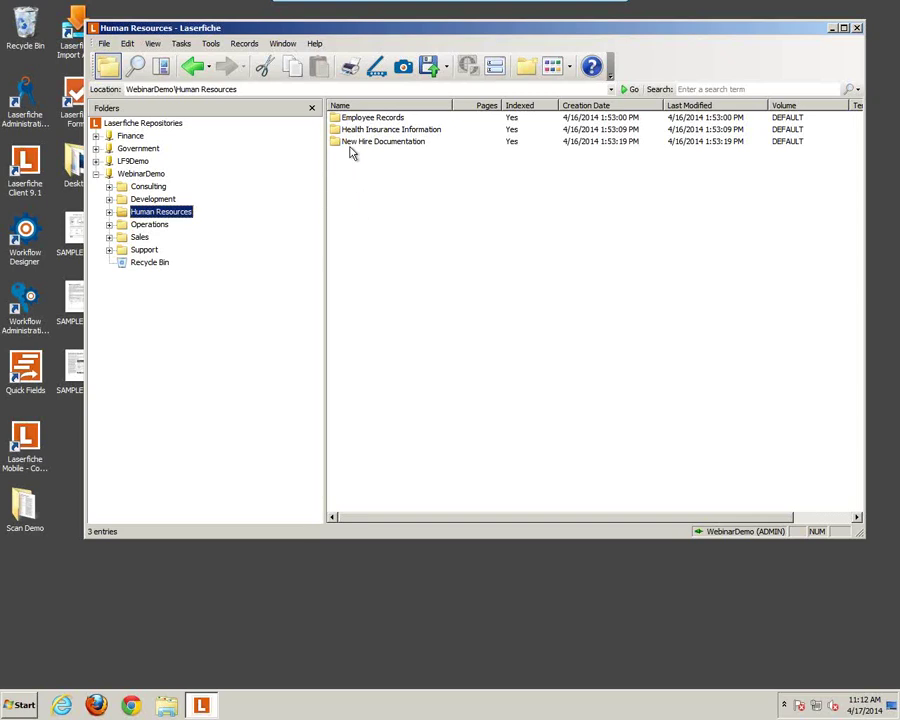
{"action": "left_click", "coordinate": [350, 160]}
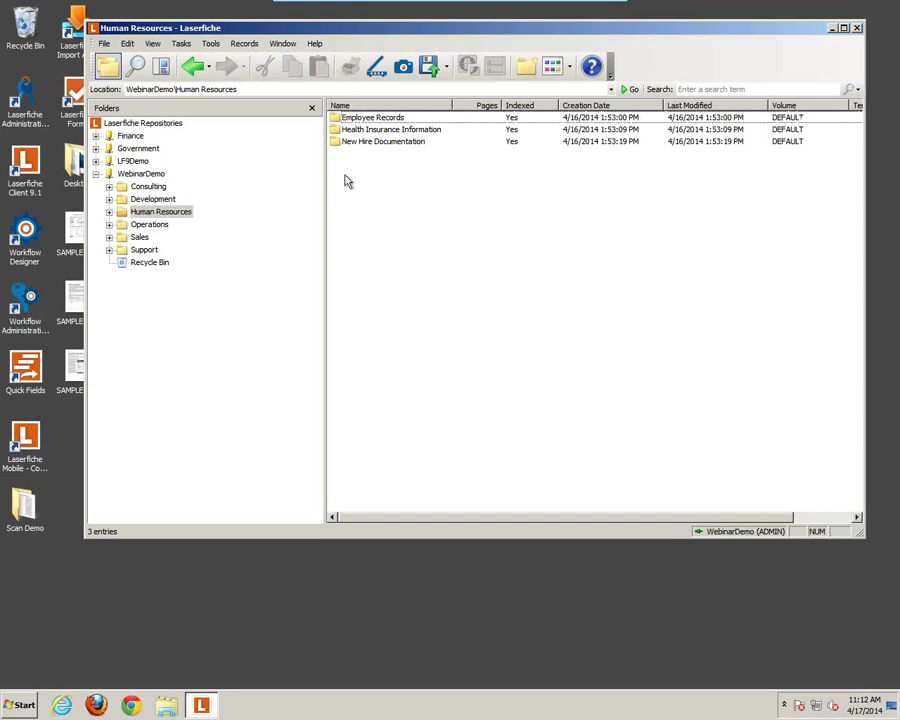
{"action": "left_click", "coordinate": [145, 251]}
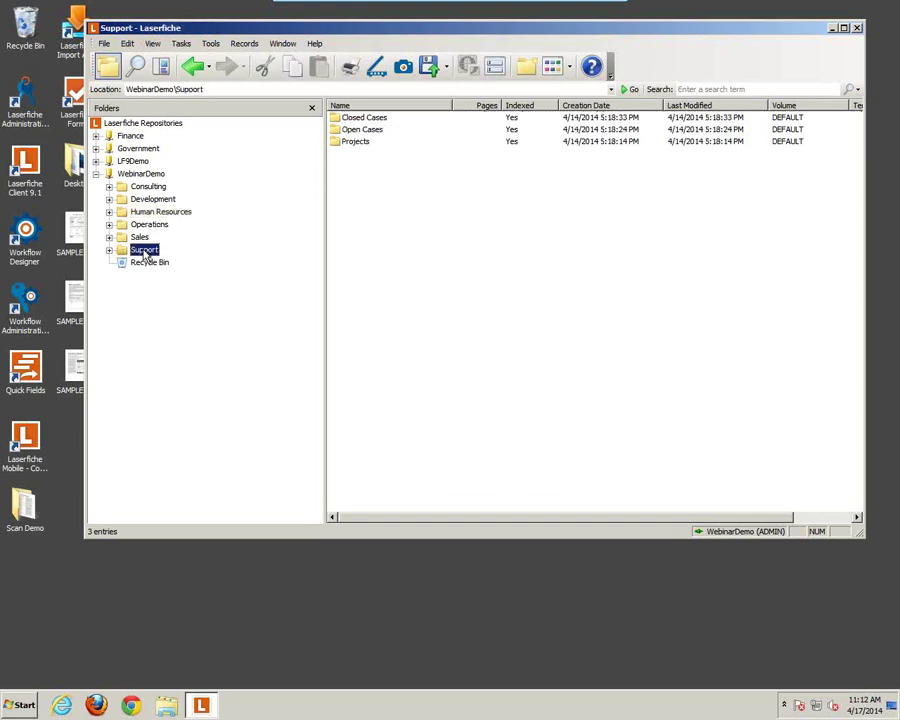
{"action": "left_click", "coordinate": [419, 275]}
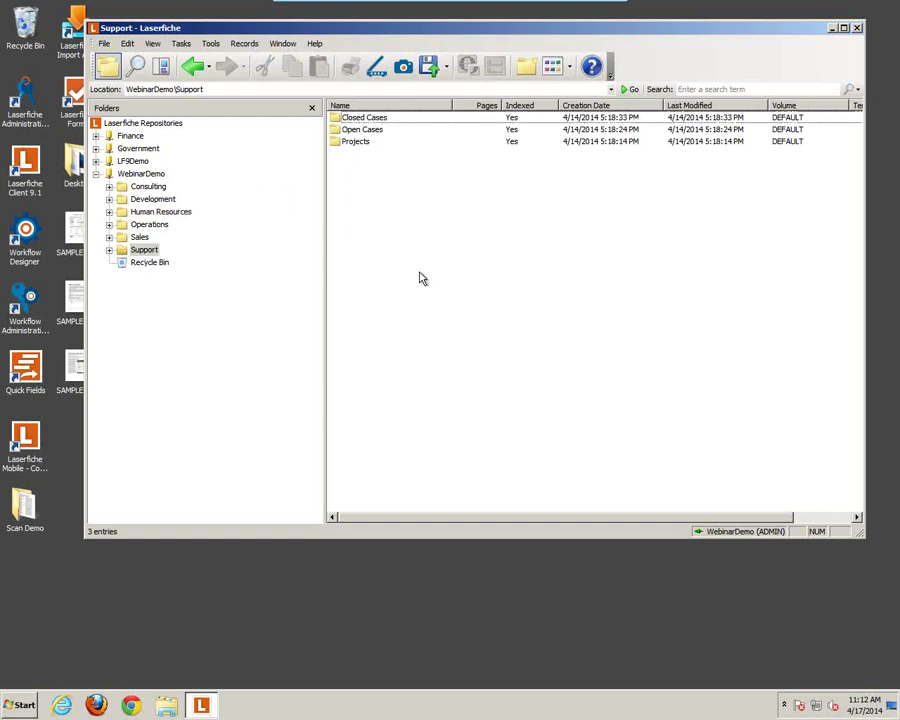
Look through the Support subfolders, view the contents of Closed Cases, and return to a collapsed Support folder.
{"action": "left_click", "coordinate": [366, 117]}
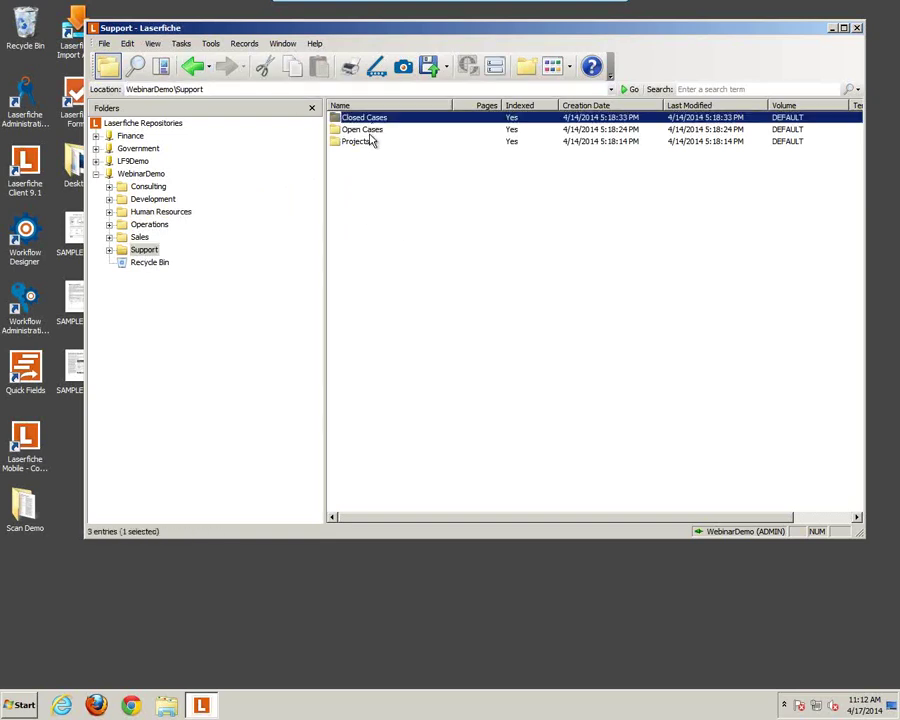
{"action": "left_click", "coordinate": [368, 130]}
{"action": "left_click", "coordinate": [369, 142]}
{"action": "left_click", "coordinate": [366, 118]}
{"action": "left_click", "coordinate": [368, 142]}
{"action": "double_click", "coordinate": [367, 118]}
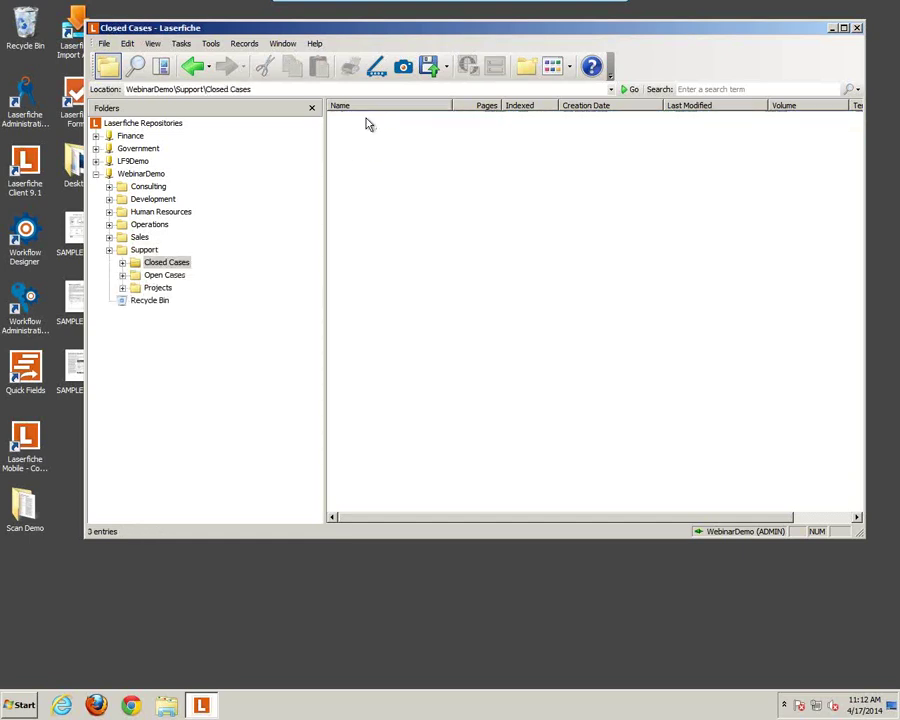
{"action": "left_click", "coordinate": [121, 251]}
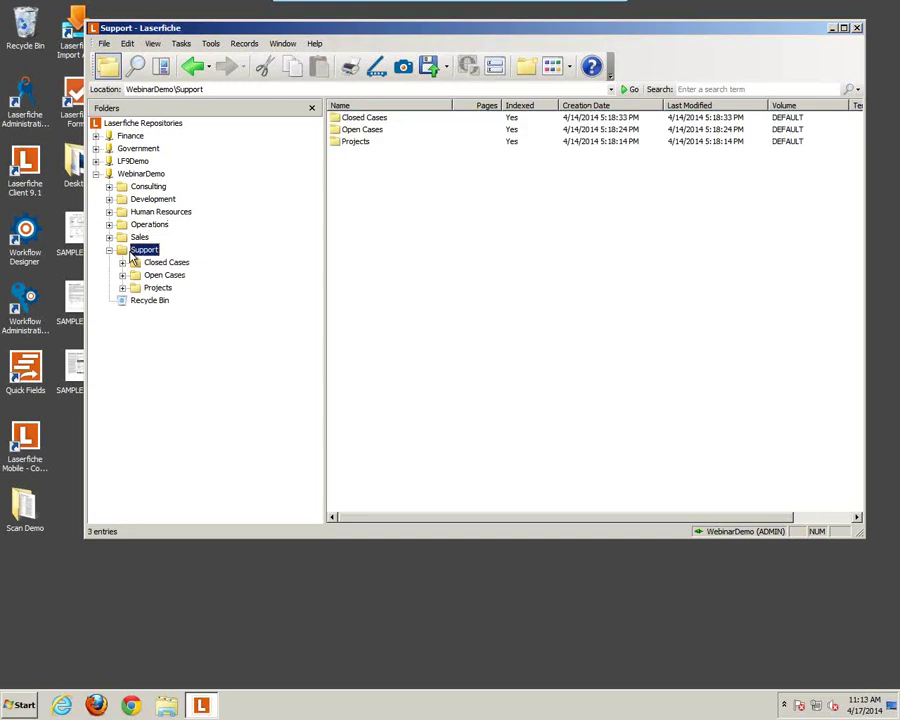
{"action": "left_click", "coordinate": [110, 251]}
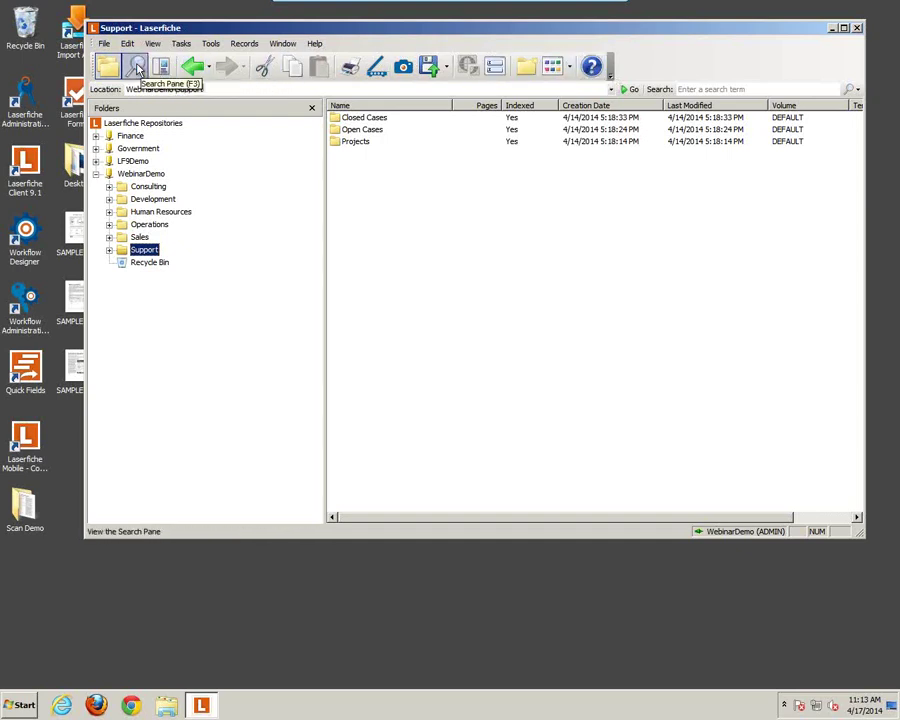
View the search pane and the document preview pane, and return to the plain folder view.
{"action": "left_click", "coordinate": [137, 66]}
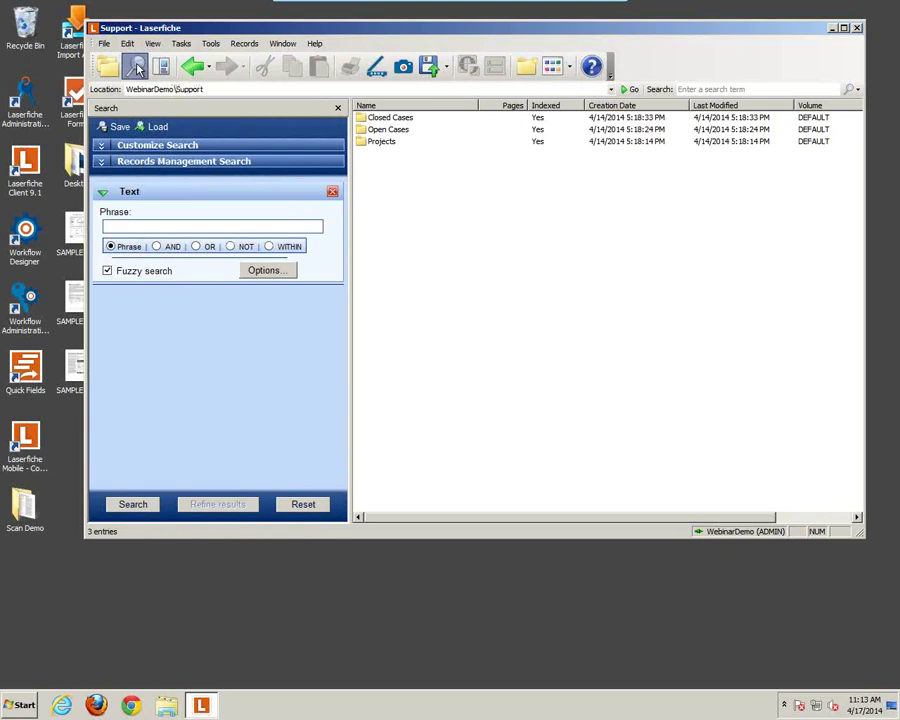
{"action": "left_click", "coordinate": [110, 67]}
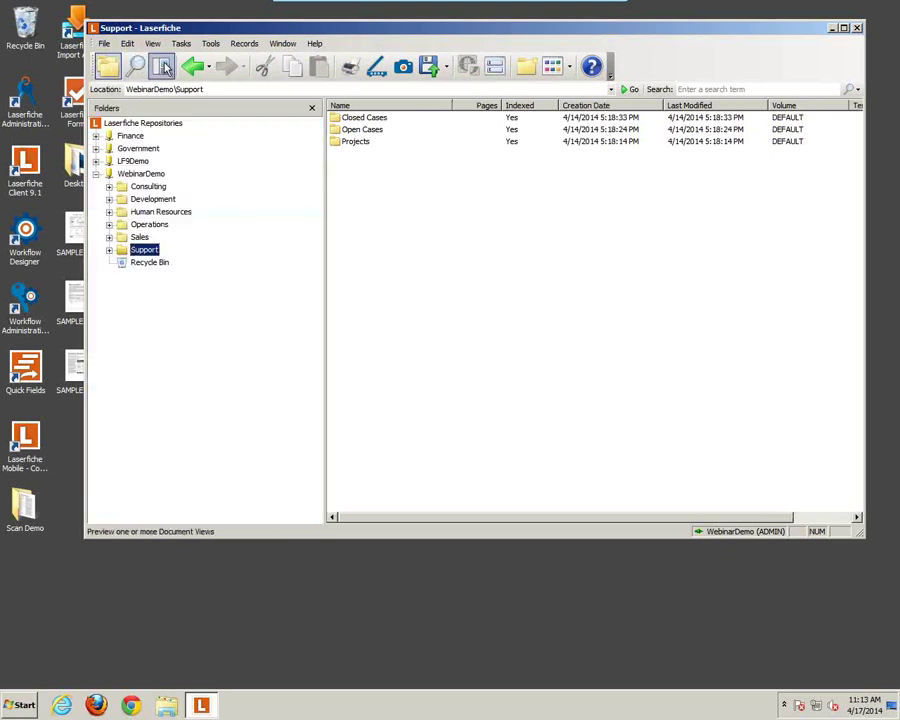
{"action": "left_click", "coordinate": [163, 67]}
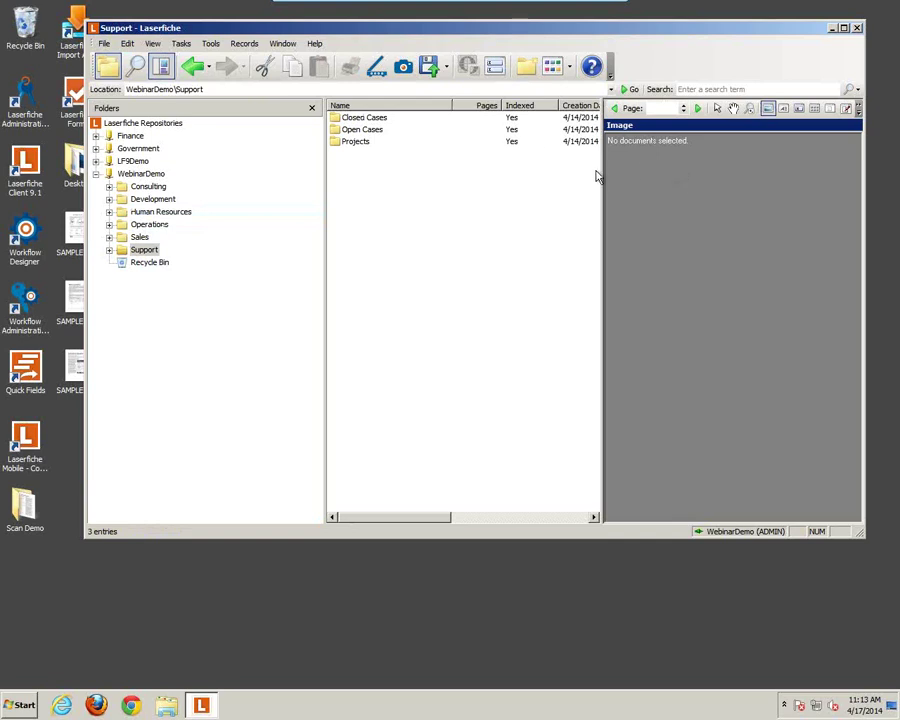
{"action": "left_click_drag", "start_coordinate": [603, 171], "coordinate": [614, 170]}
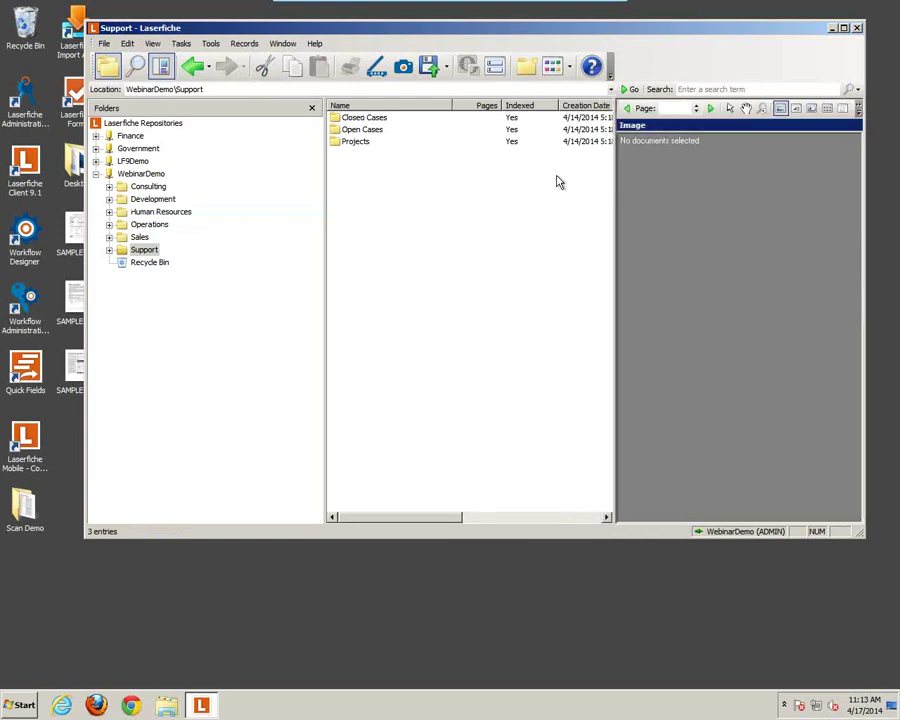
{"action": "left_click", "coordinate": [163, 67]}
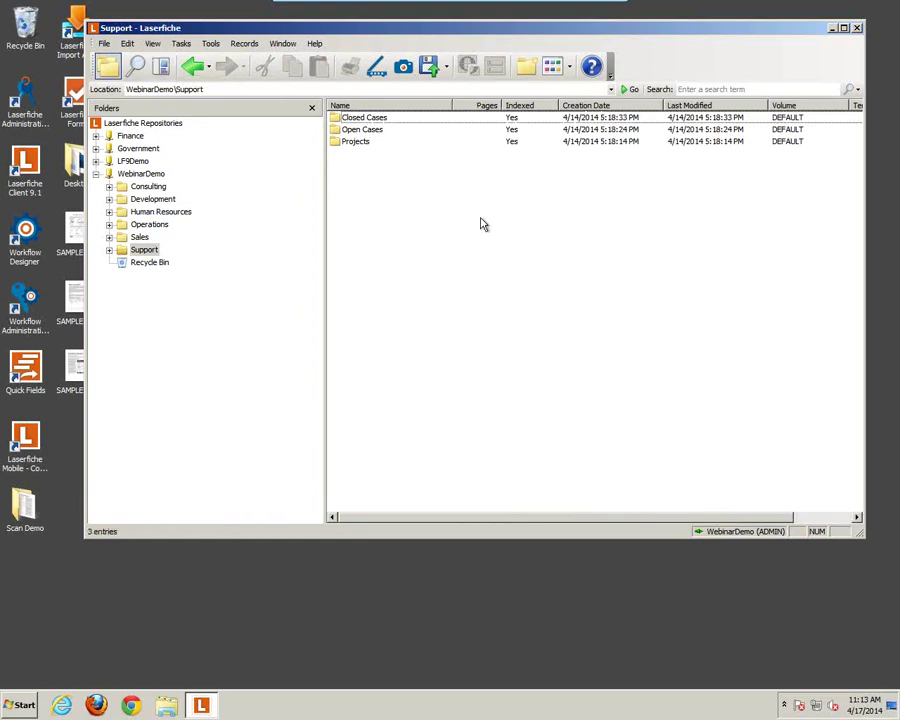
Bring the SAMPLE 3 file from the desktop into the Support folder to start its import.
{"action": "left_click_drag", "start_coordinate": [383, 30], "coordinate": [395, 28]}
{"action": "left_click", "coordinate": [80, 366]}
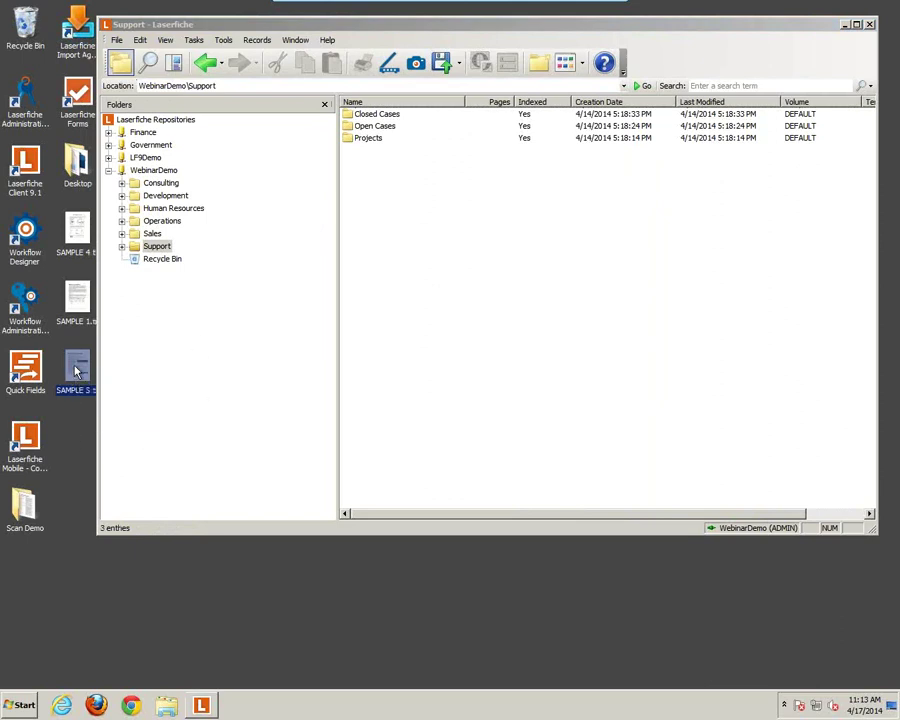
{"action": "left_click_drag", "start_coordinate": [77, 372], "coordinate": [424, 316]}
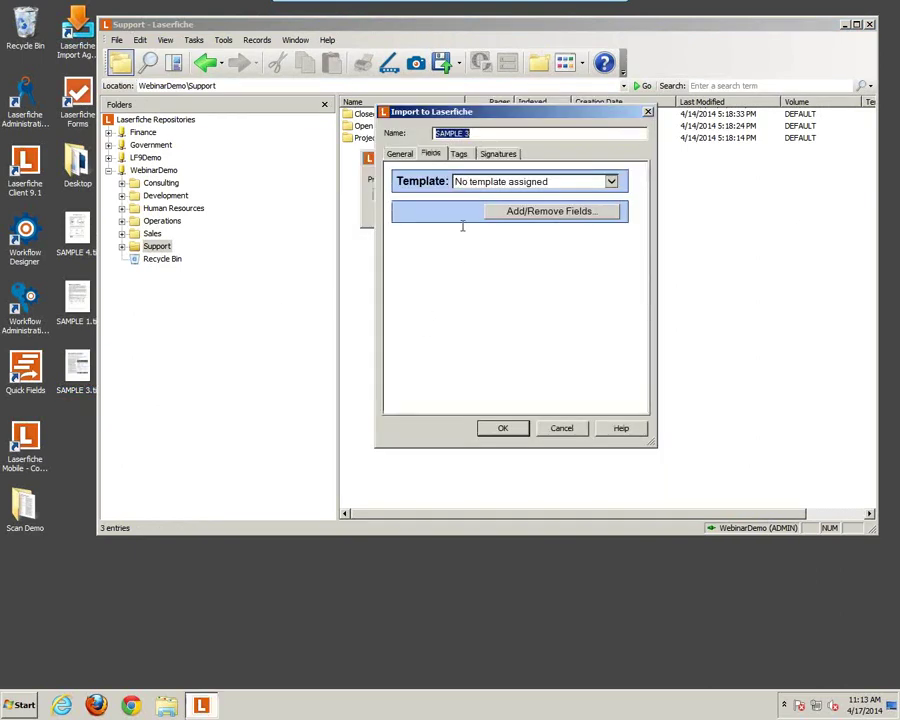
Assign the Human Resources template to the imported document and enter the employee's last and first name.
{"action": "left_click", "coordinate": [510, 182]}
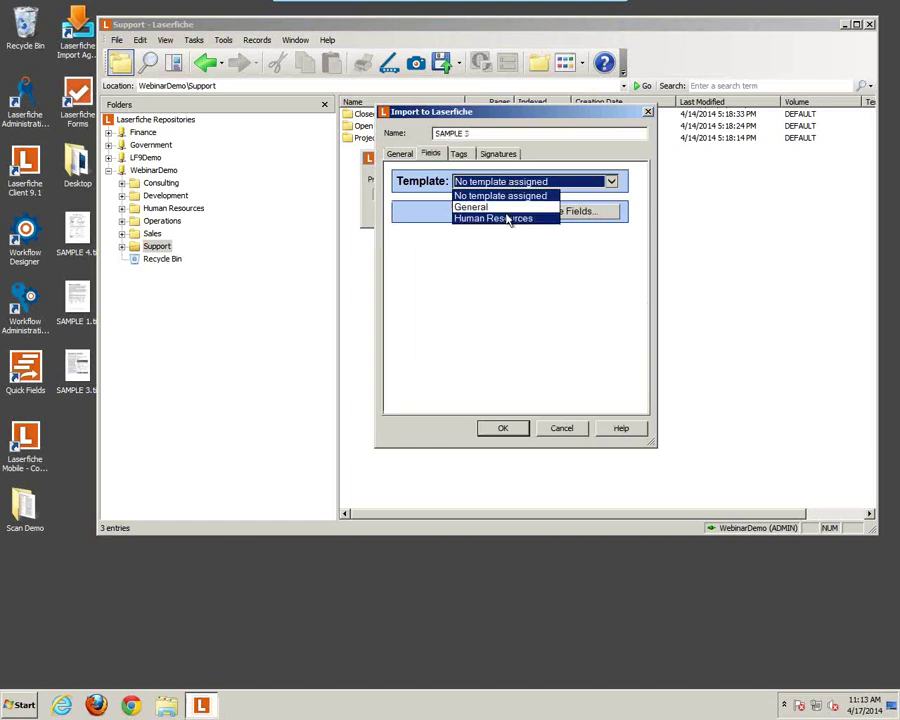
{"action": "left_click", "coordinate": [453, 219]}
{"action": "left_click", "coordinate": [426, 209]}
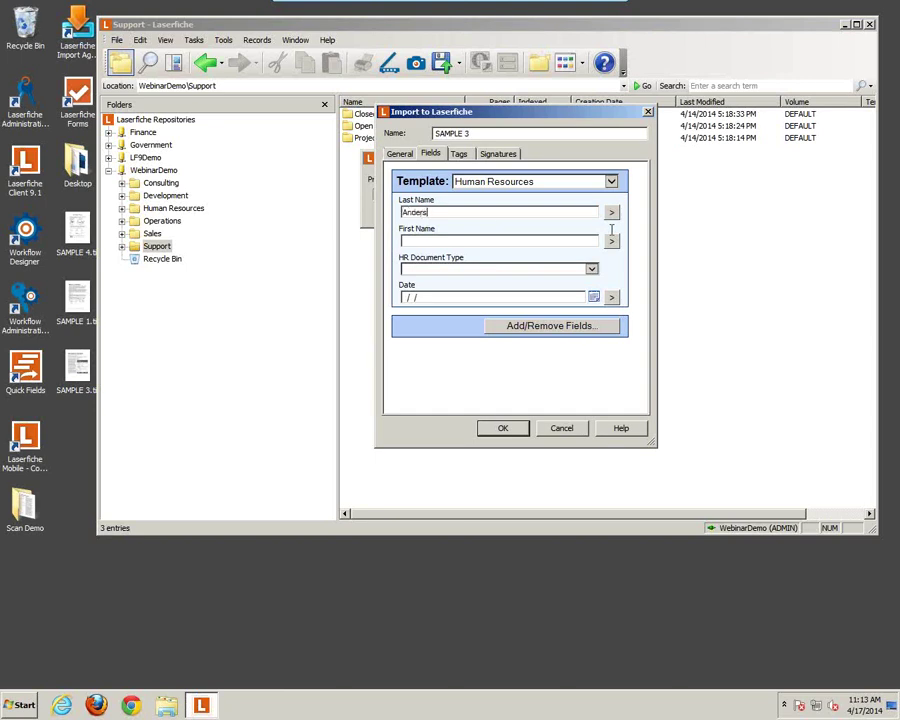
{"action": "key", "text": "Tab"}
{"action": "key", "text": "Tab"}
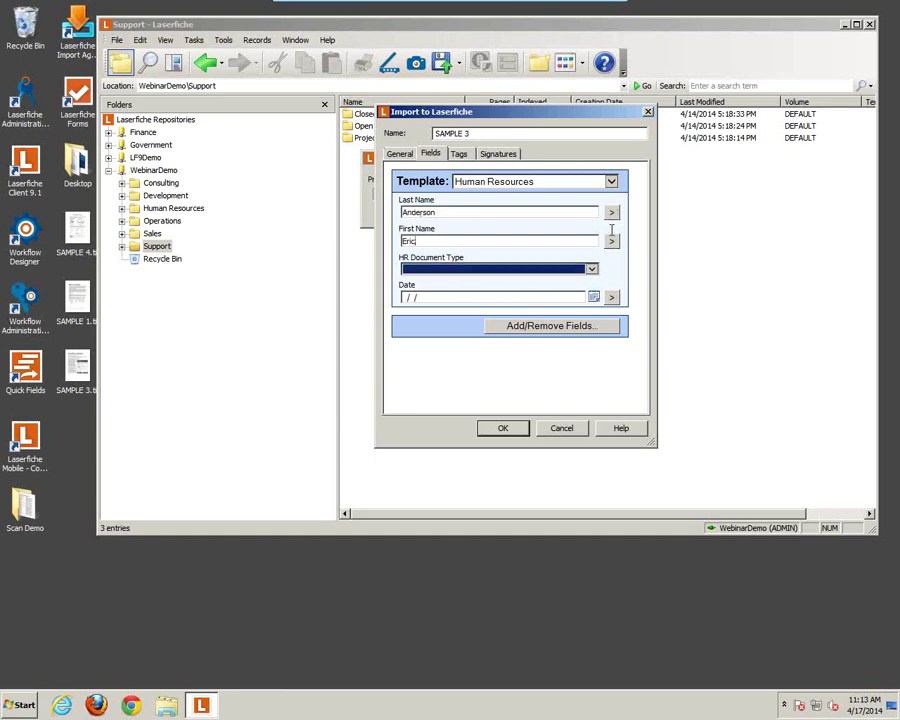
Set the HR Document Type to Resume and the Date to 4/17/2014.
{"action": "left_click", "coordinate": [476, 270]}
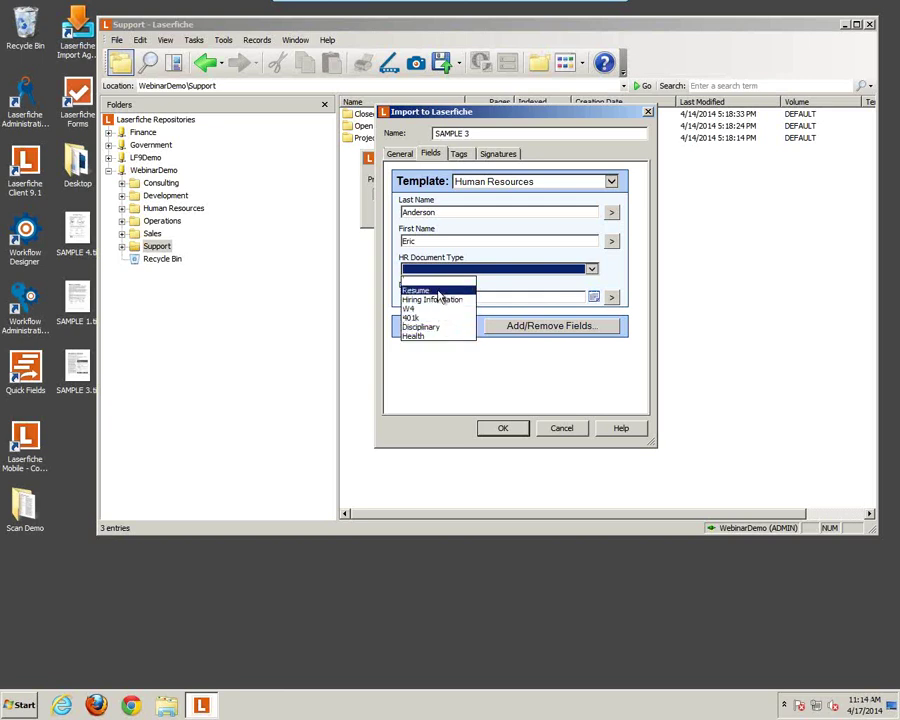
{"action": "left_click", "coordinate": [438, 291]}
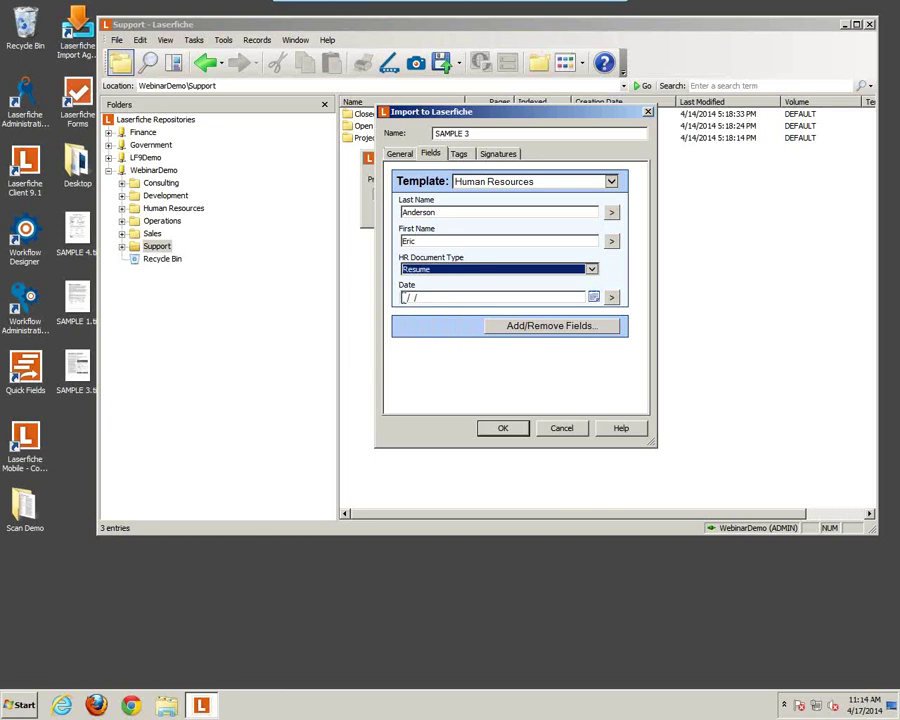
{"action": "left_click", "coordinate": [404, 297]}
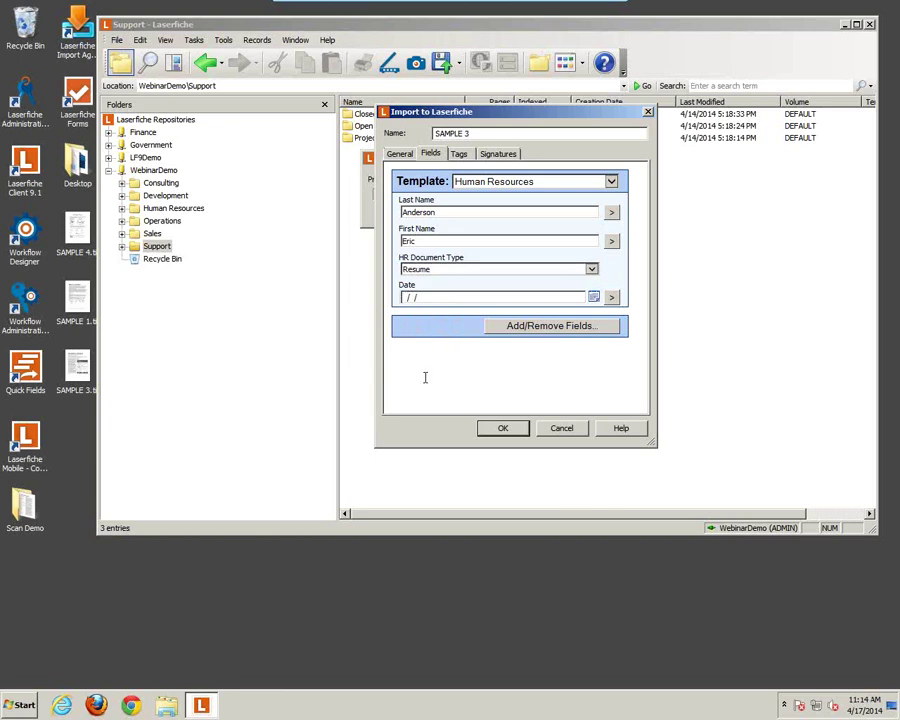
{"action": "type", "text": "04172014"}
Rename the document as Drag/Drop Test and complete its import into the Support folder.
{"action": "left_click", "coordinate": [490, 133]}
{"action": "left_click_drag", "start_coordinate": [556, 135], "coordinate": [418, 132]}
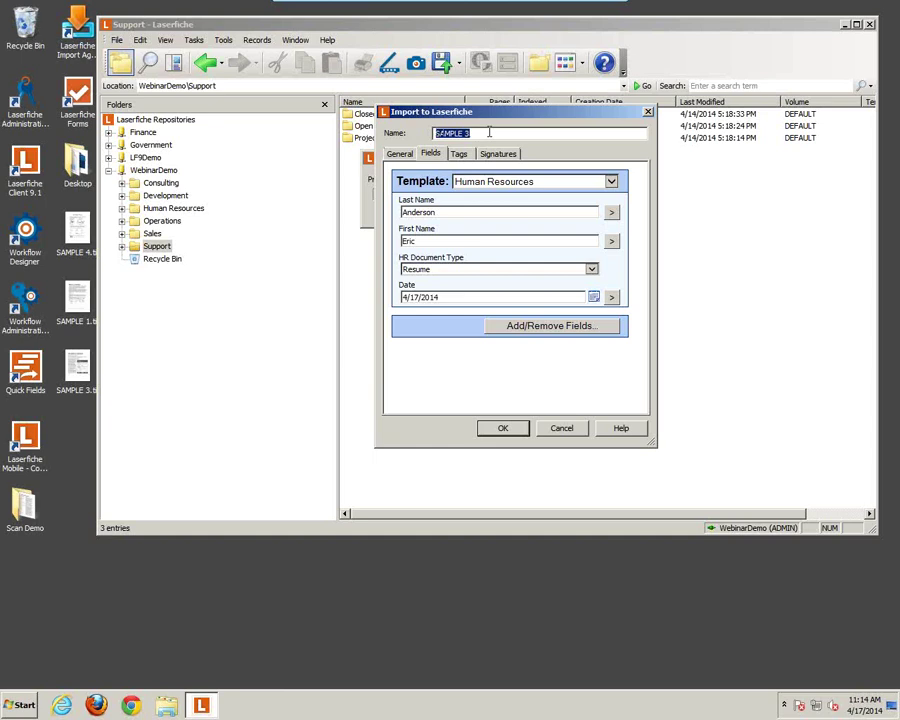
{"action": "key", "text": "BackSpace"}
{"action": "type", "text": "Drag/Drop Test"}
{"action": "left_click", "coordinate": [503, 429]}
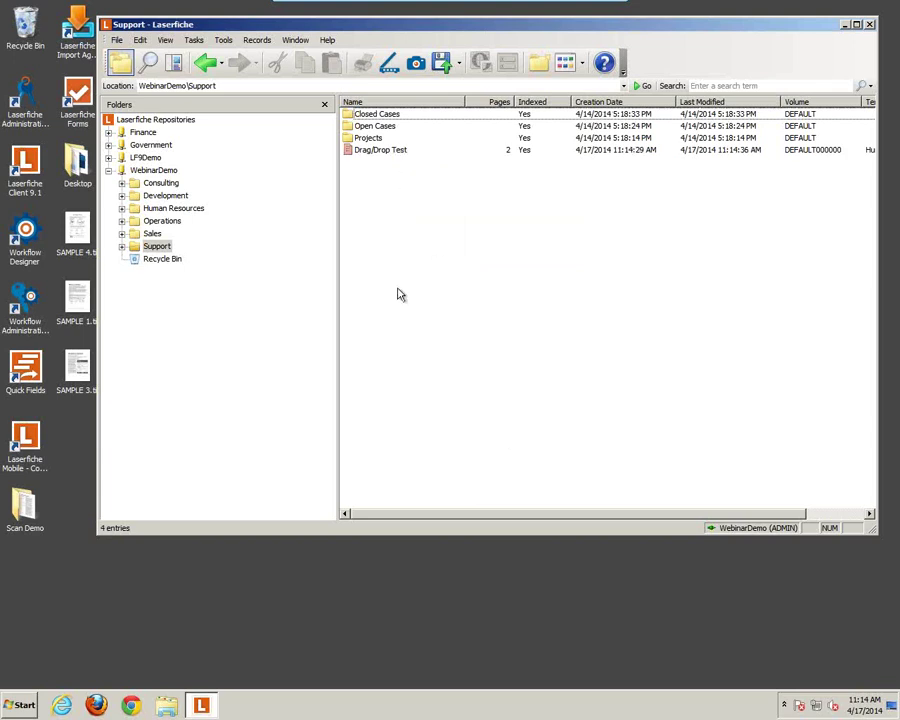
Select SAMPLE 1.tif from the desktop and start importing it into the Support folder.
{"action": "left_click", "coordinate": [117, 41]}
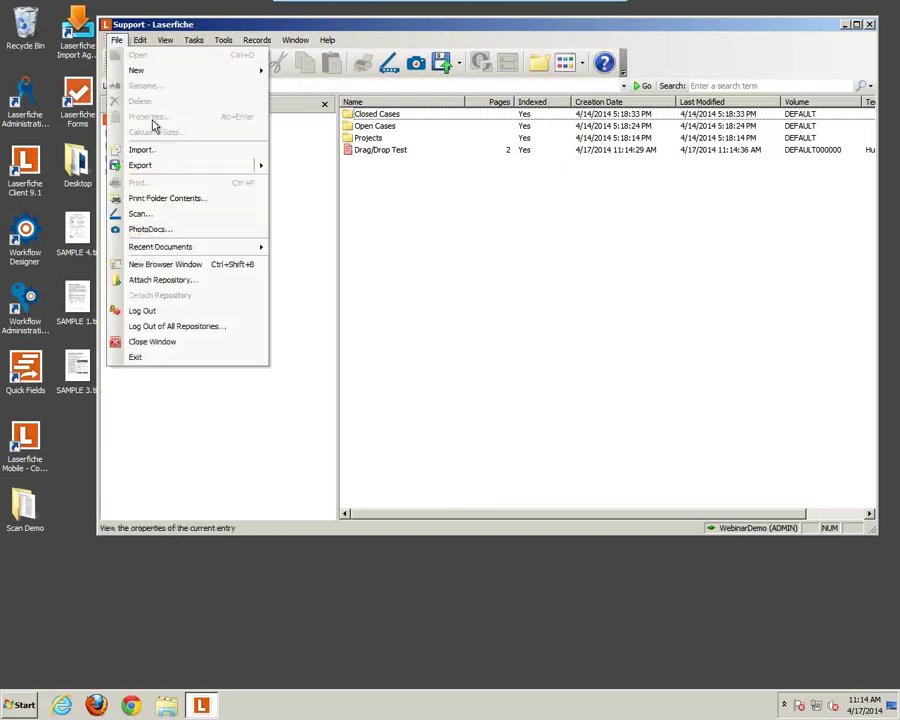
{"action": "left_click", "coordinate": [155, 149]}
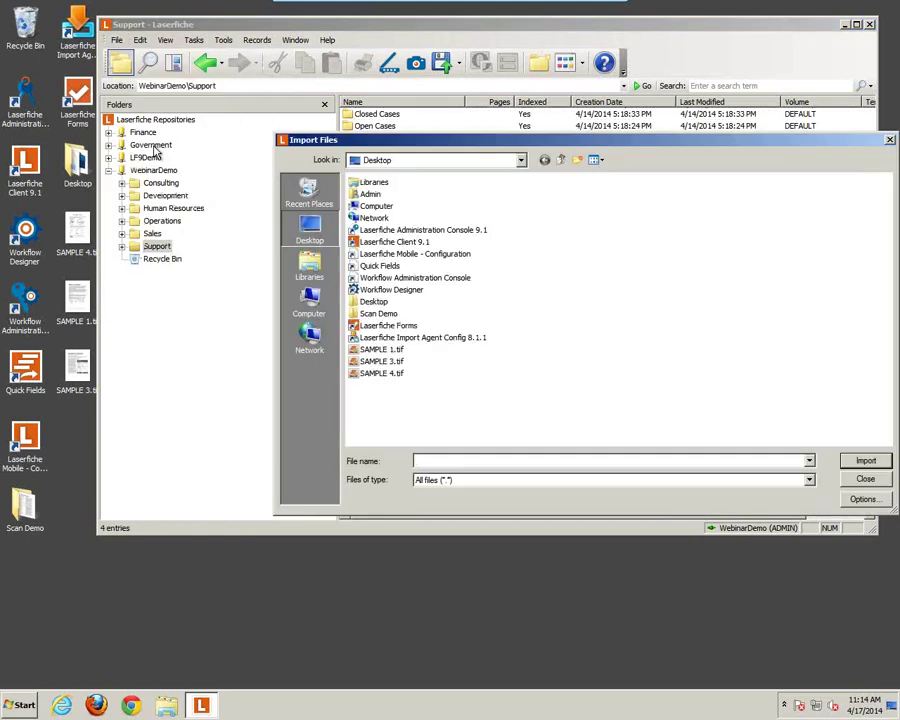
{"action": "left_click_drag", "start_coordinate": [380, 146], "coordinate": [266, 114]}
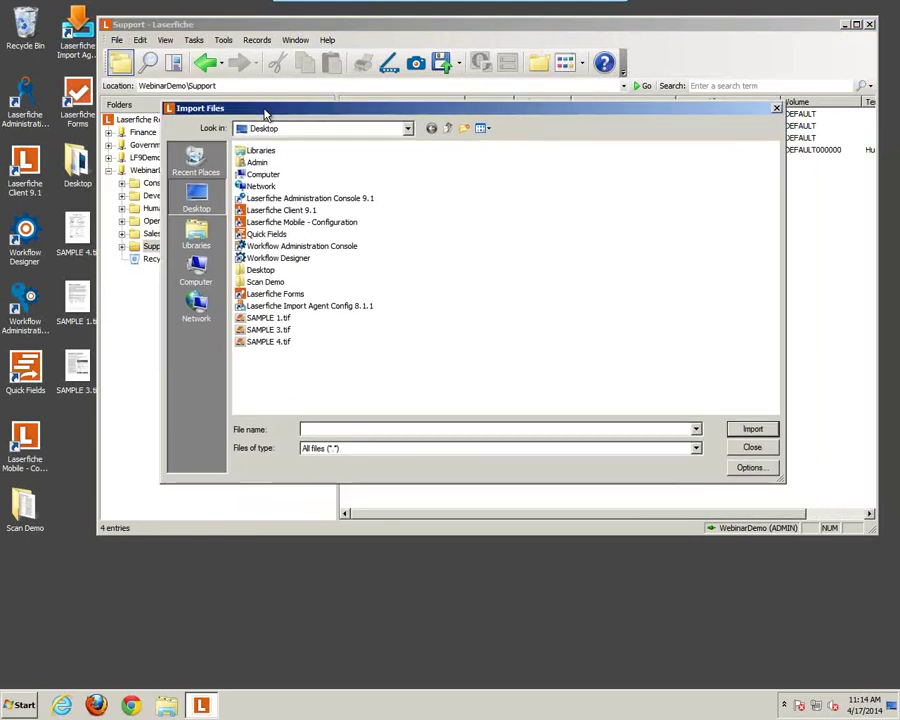
{"action": "left_click_drag", "start_coordinate": [786, 244], "coordinate": [697, 301]}
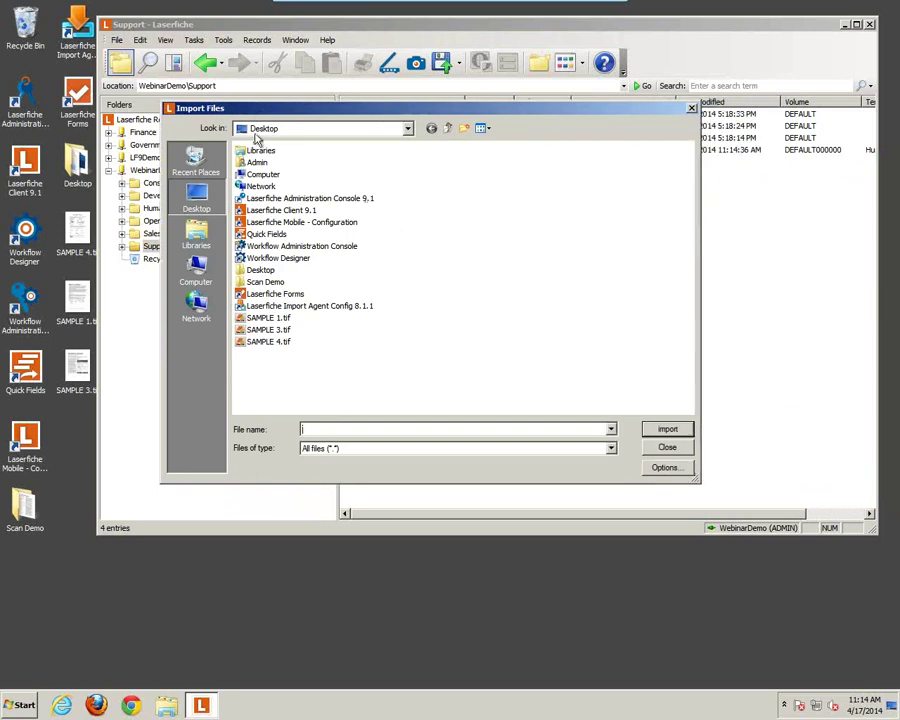
{"action": "left_click", "coordinate": [272, 318]}
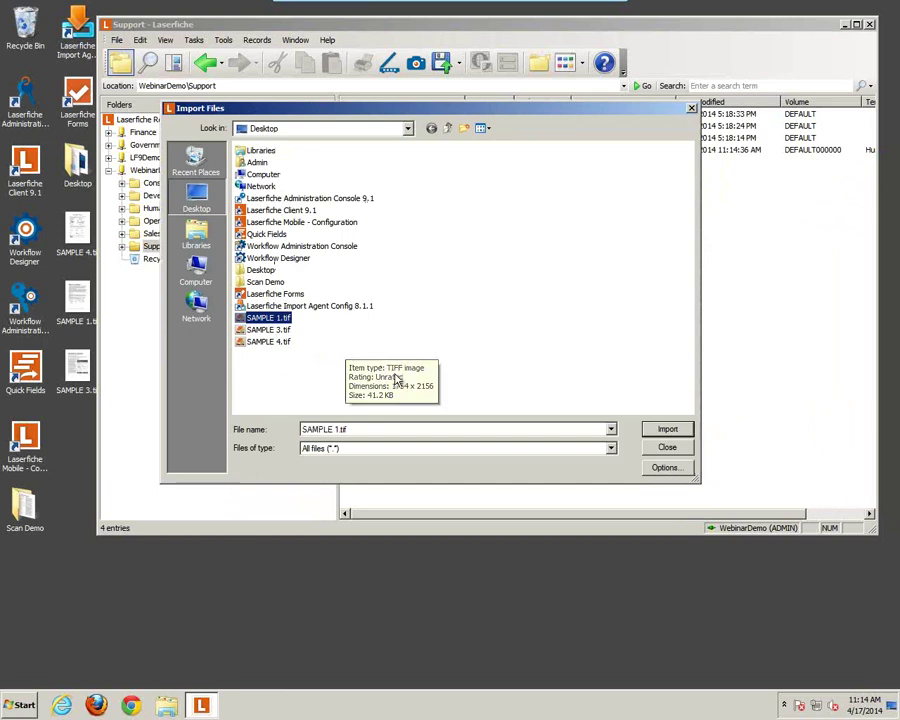
{"action": "left_click", "coordinate": [667, 429]}
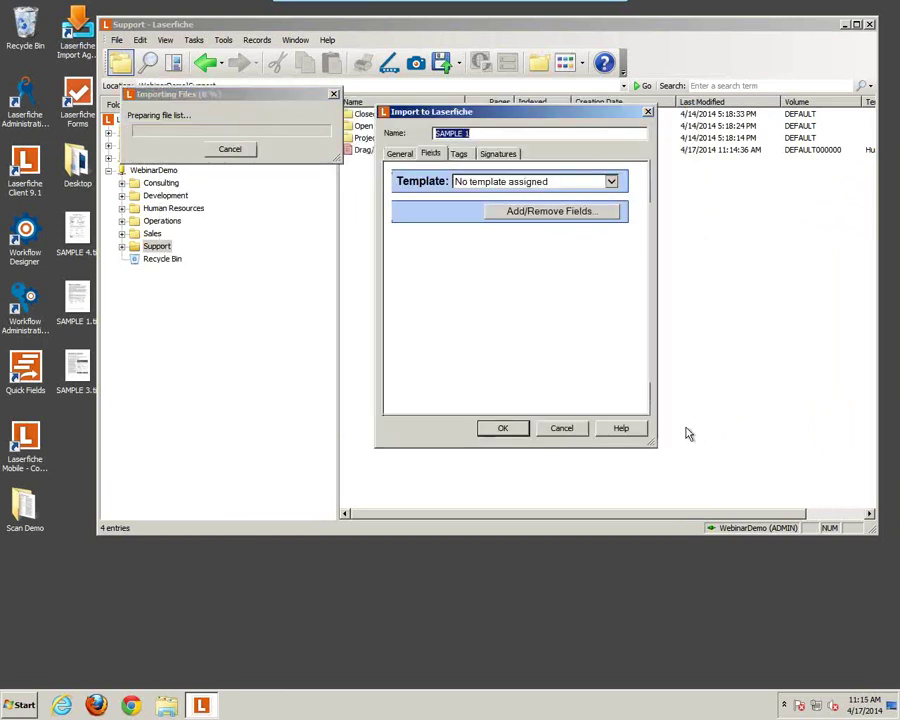
Name the document being imported File/Import Test.
{"action": "left_click", "coordinate": [487, 131]}
{"action": "left_click_drag", "start_coordinate": [487, 132], "coordinate": [436, 133]}
{"action": "key", "text": "Delete"}
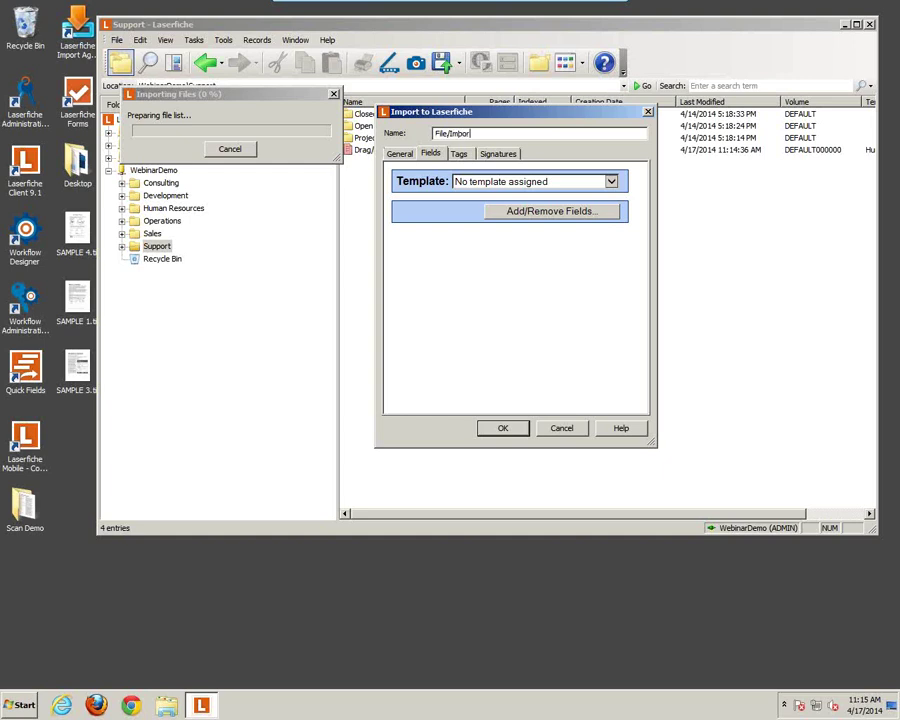
Assign the Human Resources template to the document and enter the employee's last and first name.
{"action": "left_click", "coordinate": [611, 181]}
{"action": "left_click", "coordinate": [510, 207]}
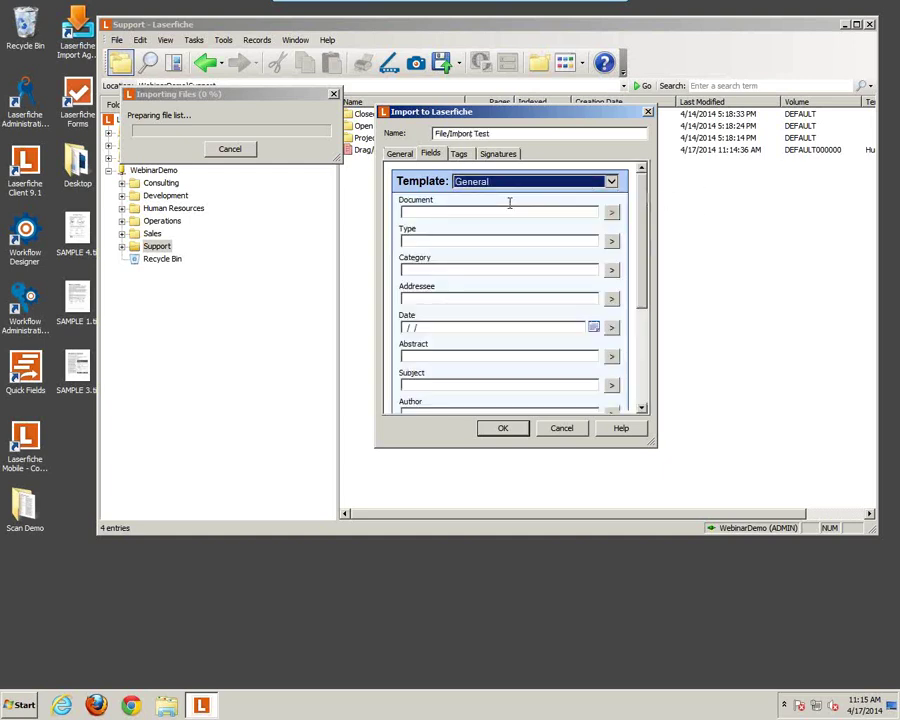
{"action": "left_click", "coordinate": [505, 182]}
{"action": "left_click", "coordinate": [499, 219]}
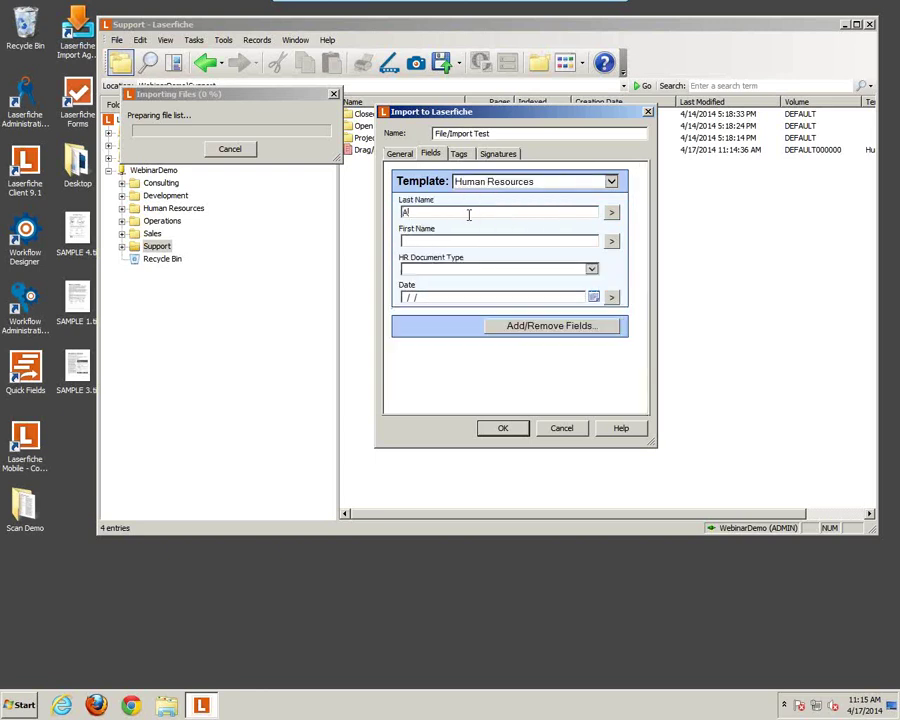
{"action": "left_click", "coordinate": [468, 214]}
{"action": "type", "text": "Anderson"}
{"action": "key", "text": "Tab"}
Set the HR Document Type to 401k and the Date to 04/17/2014, and complete the import.
{"action": "left_click", "coordinate": [466, 268]}
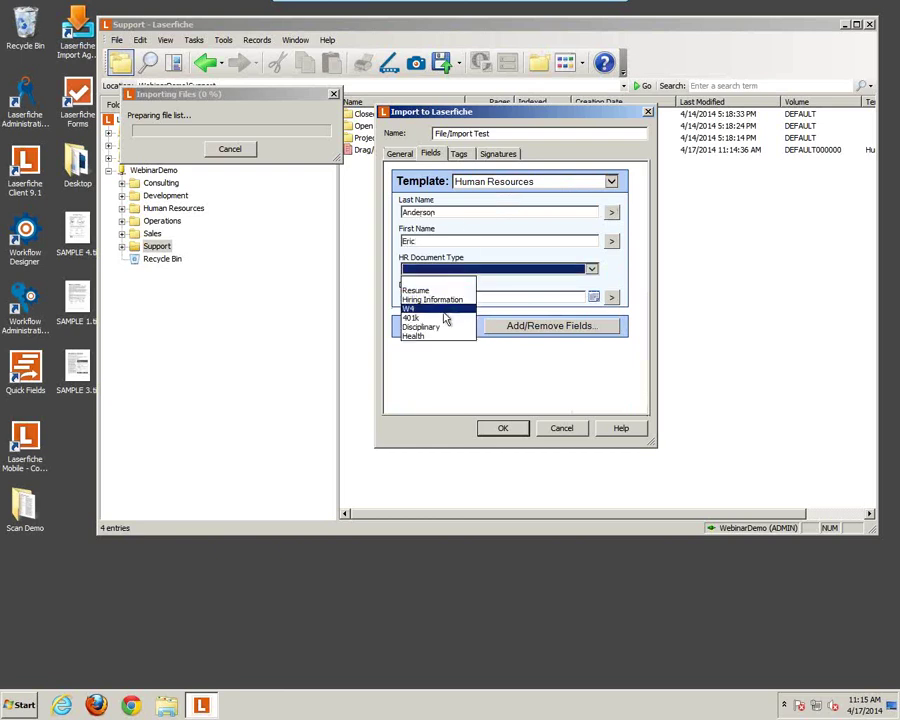
{"action": "left_click", "coordinate": [446, 318]}
{"action": "key", "text": "Tab"}
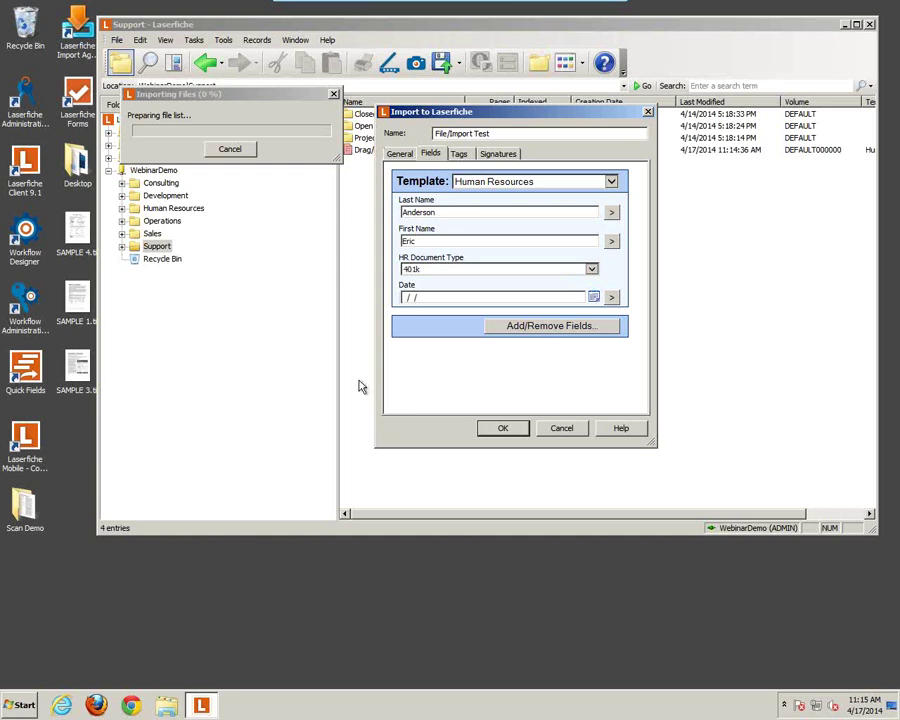
{"action": "type", "text": "04/17/2014"}
{"action": "left_click", "coordinate": [500, 429]}
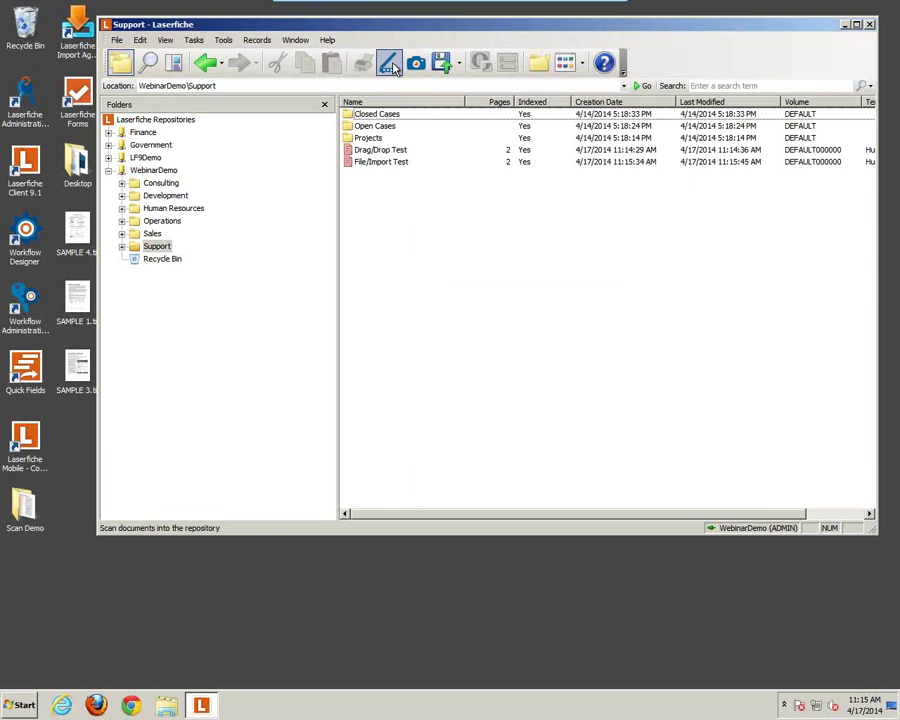
Open Laserfiche Scanning in Standard mode and review the Universal Capture image source folder and processing options.
{"action": "left_click", "coordinate": [390, 64]}
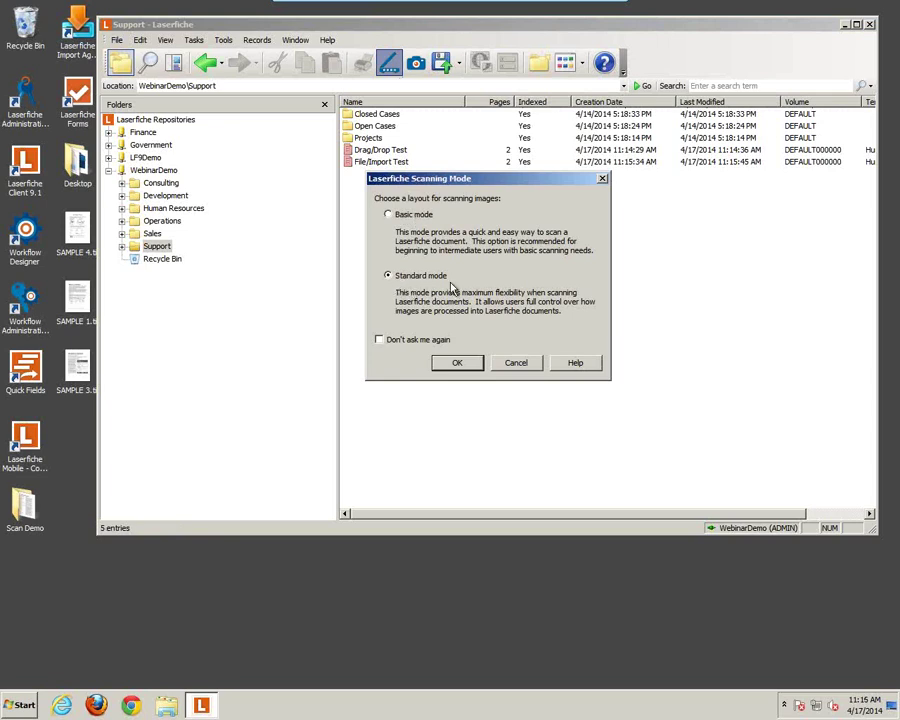
{"action": "left_click", "coordinate": [455, 366]}
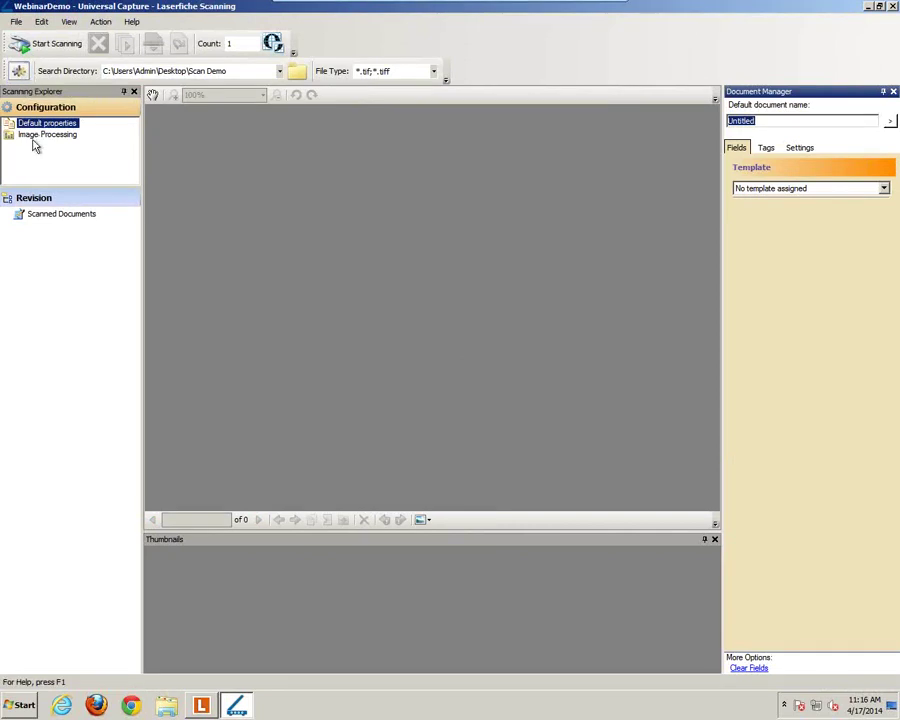
{"action": "left_click", "coordinate": [18, 70]}
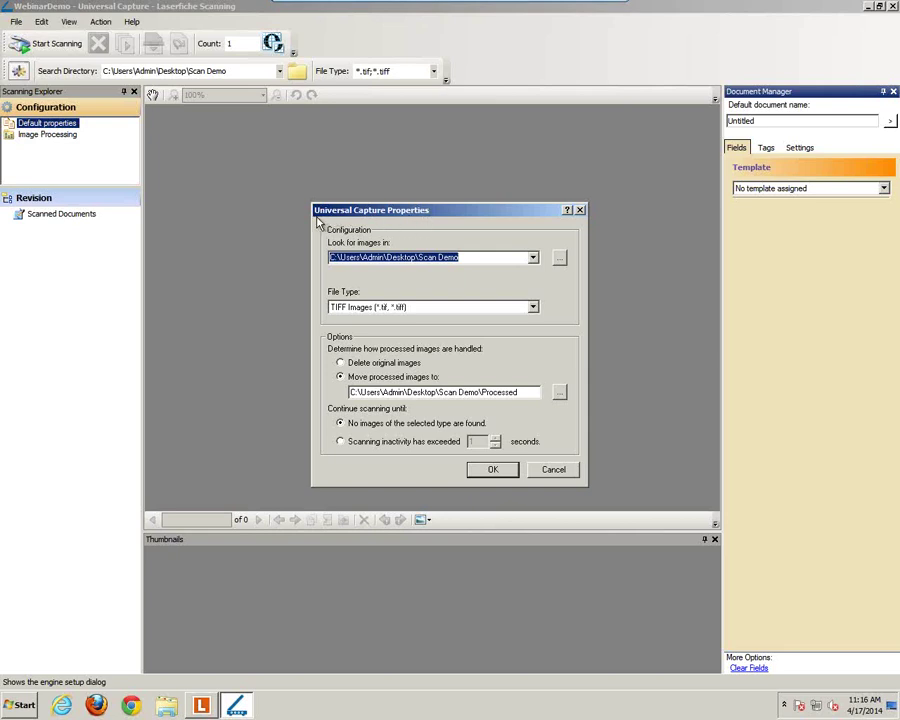
{"action": "left_click", "coordinate": [462, 256]}
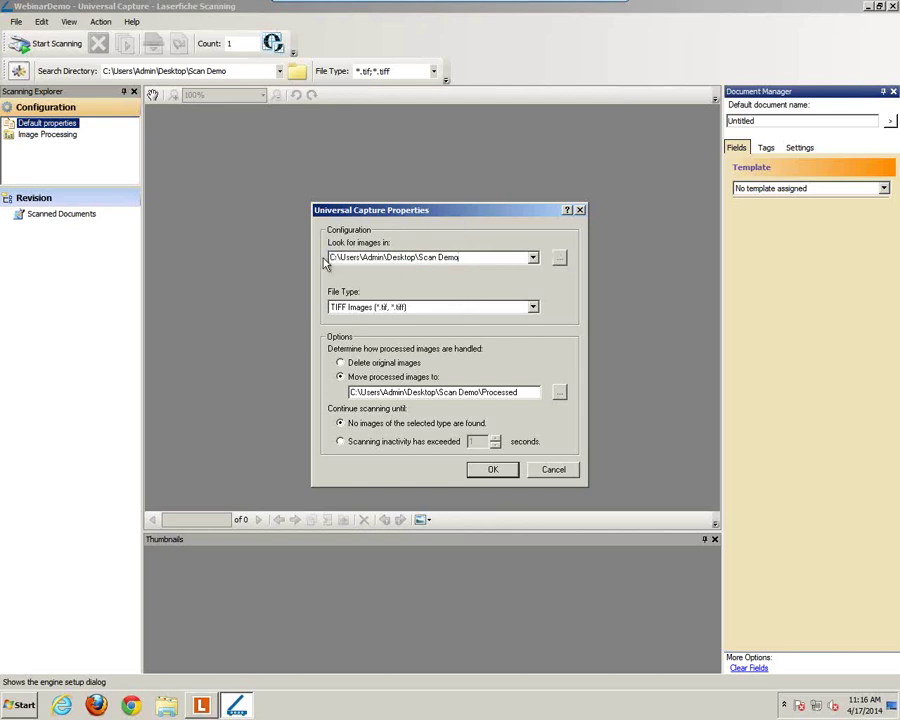
{"action": "left_click_drag", "start_coordinate": [331, 257], "coordinate": [461, 257]}
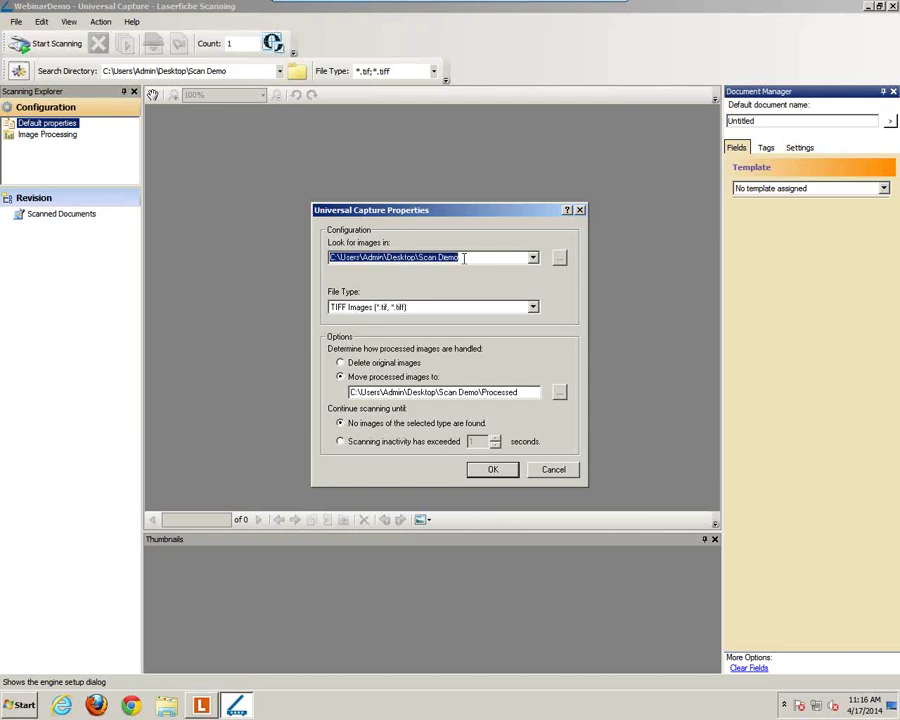
{"action": "left_click", "coordinate": [464, 258]}
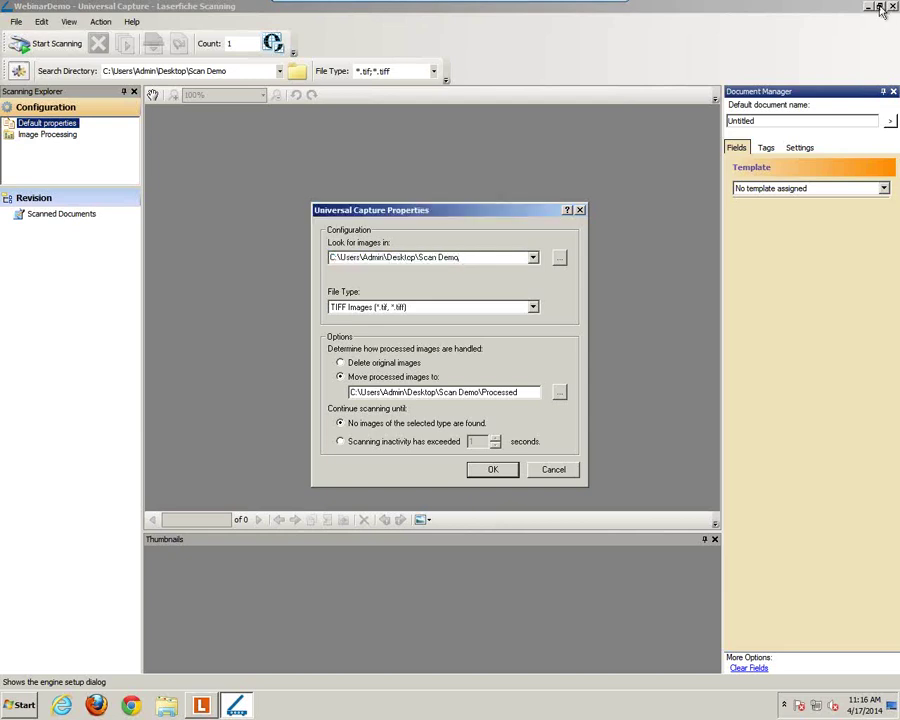
{"action": "left_click", "coordinate": [505, 477]}
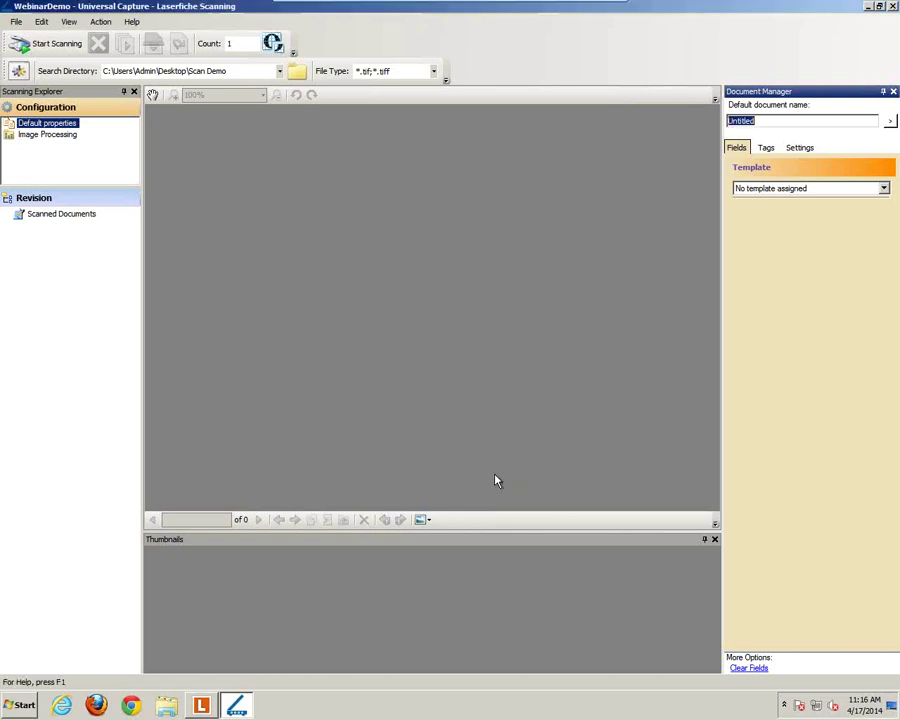
Examine the Scan Demo folder on the desktop for the file waiting to be scanned, and return to the full-size scanning window.
{"action": "left_click", "coordinate": [879, 8]}
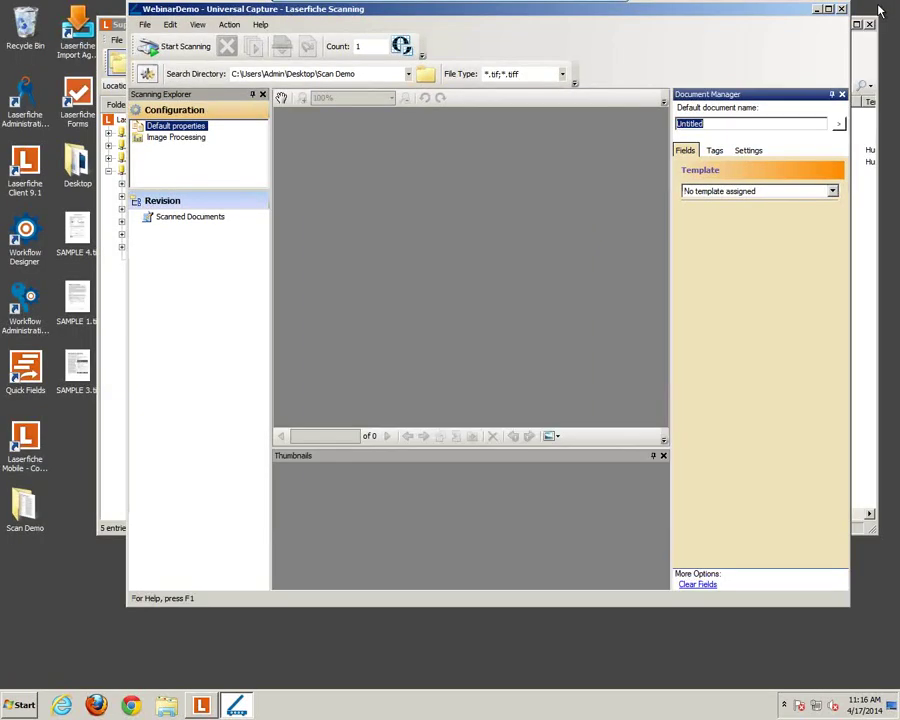
{"action": "left_click", "coordinate": [24, 504]}
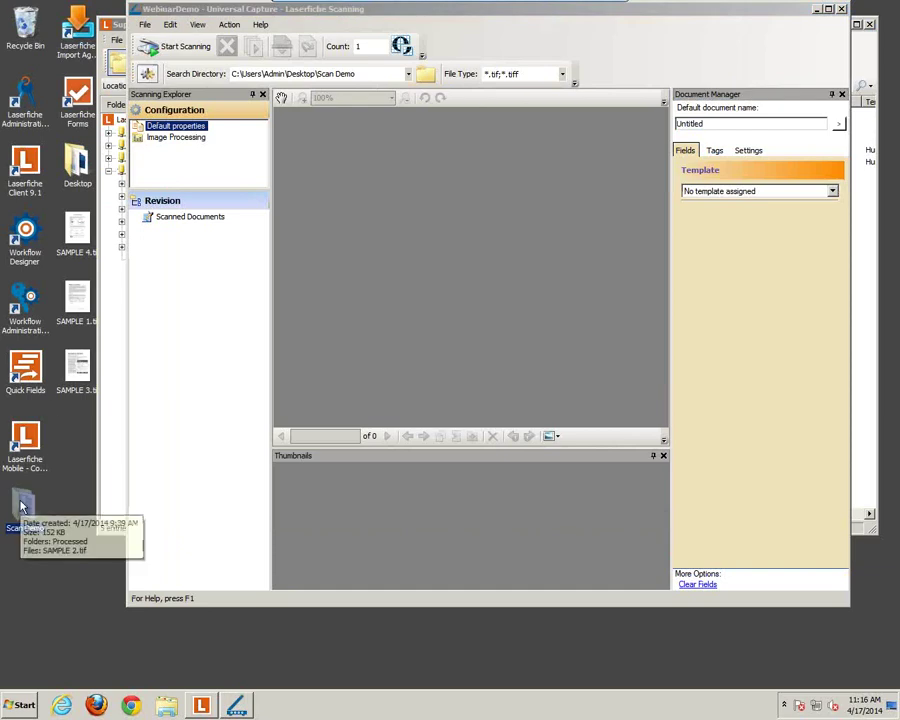
{"action": "double_click", "coordinate": [22, 507]}
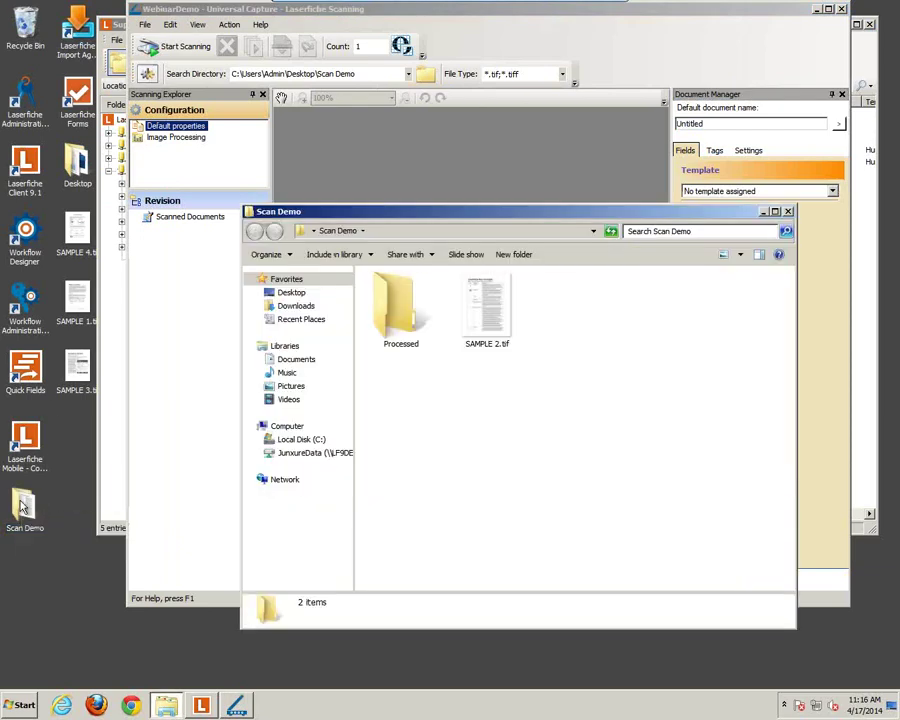
{"action": "left_click", "coordinate": [498, 298]}
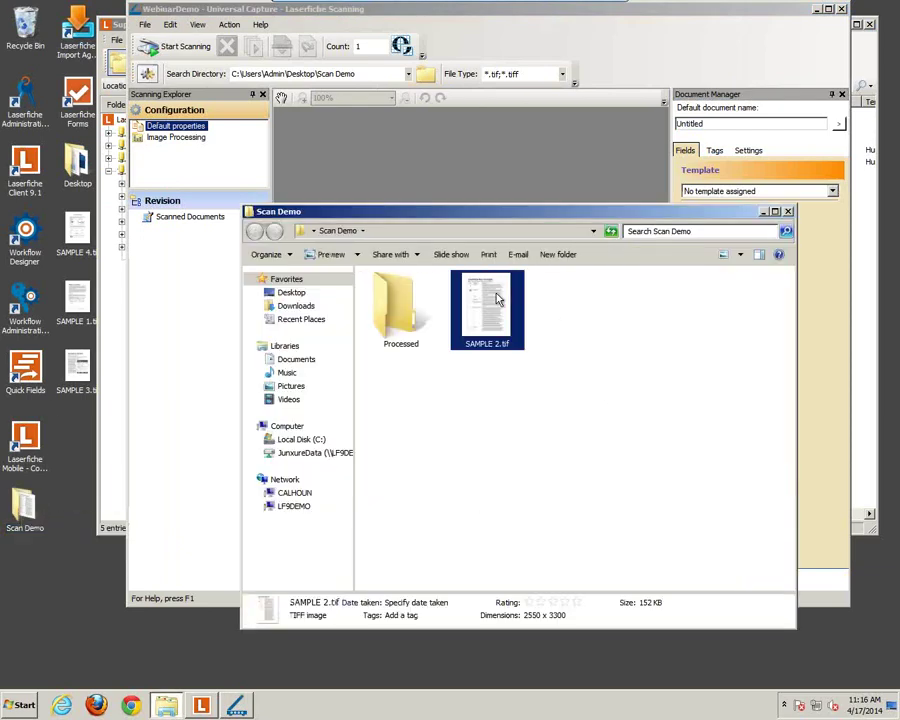
{"action": "left_click", "coordinate": [789, 213]}
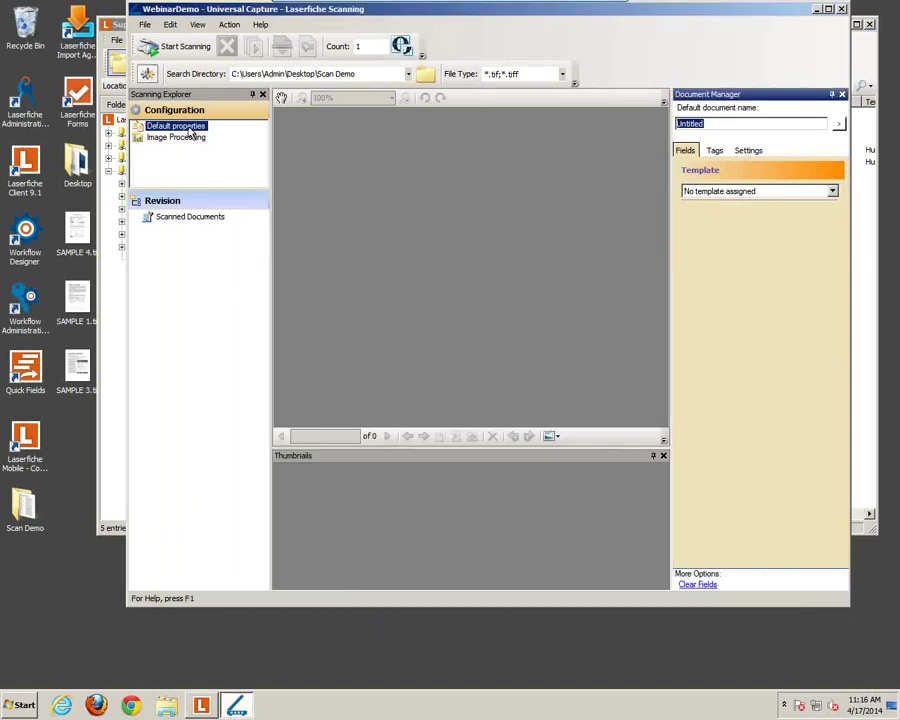
{"action": "double_click", "coordinate": [616, 12]}
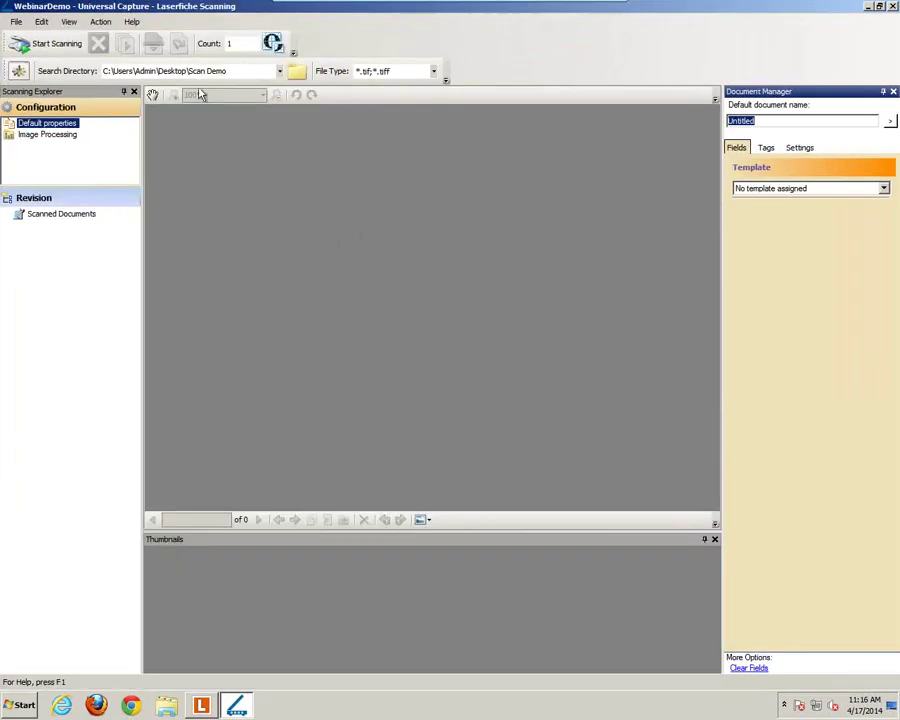
Try adding a Deskew enhancement to the image processing configuration and delete it again.
{"action": "left_click", "coordinate": [29, 137]}
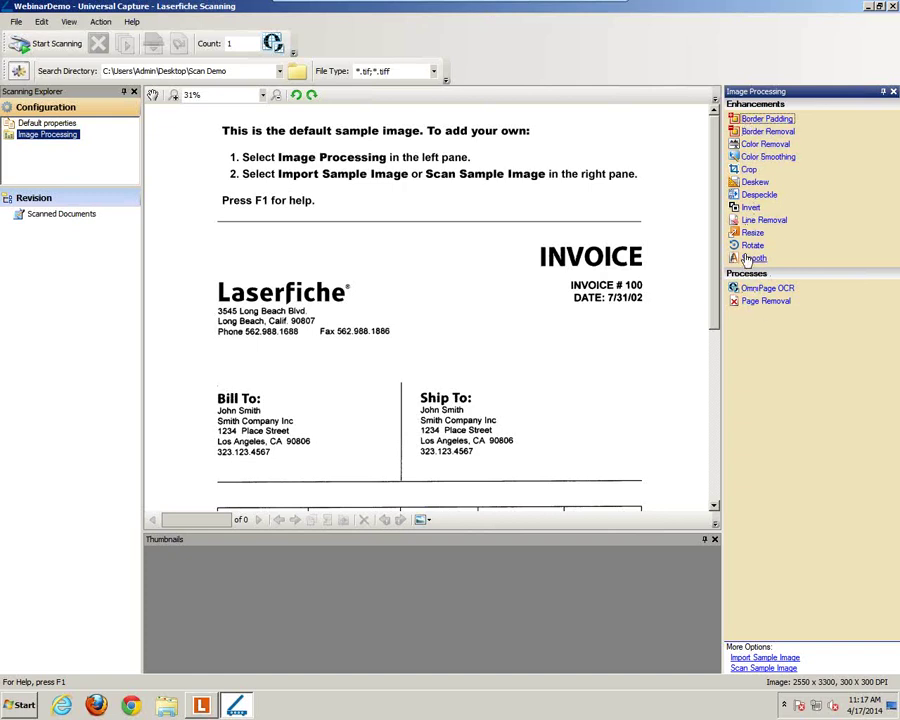
{"action": "left_click", "coordinate": [754, 185]}
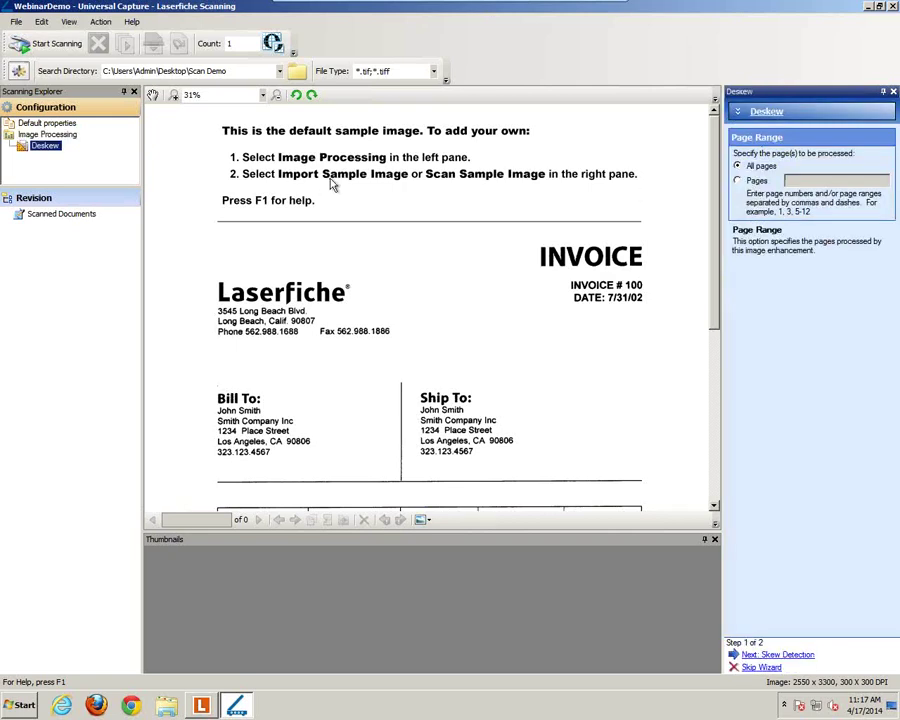
{"action": "left_click", "coordinate": [40, 147]}
{"action": "right_click", "coordinate": [40, 149]}
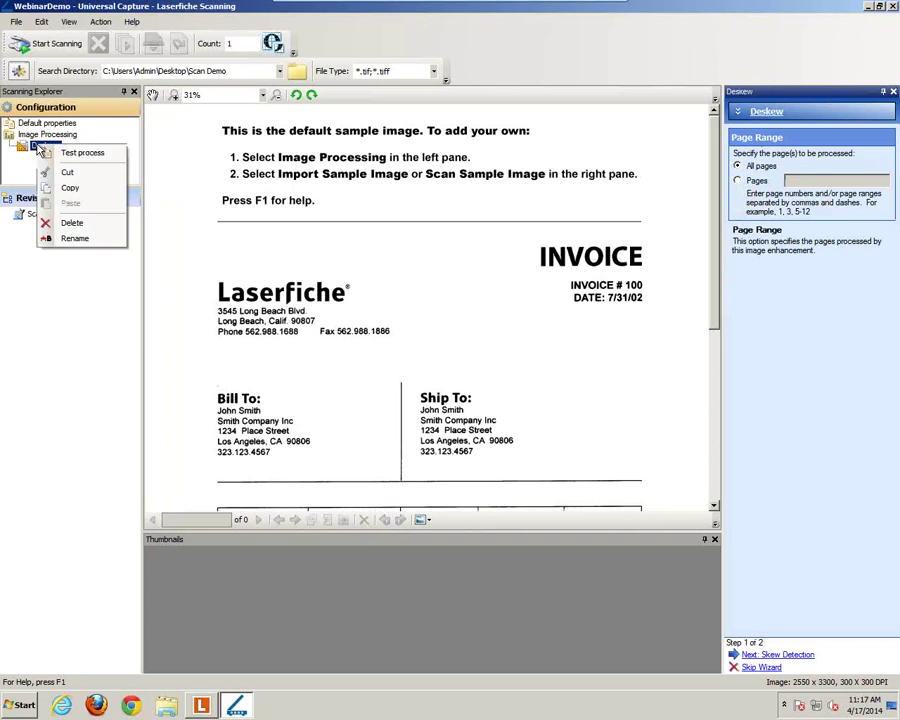
{"action": "left_click", "coordinate": [74, 224]}
{"action": "left_click", "coordinate": [466, 392]}
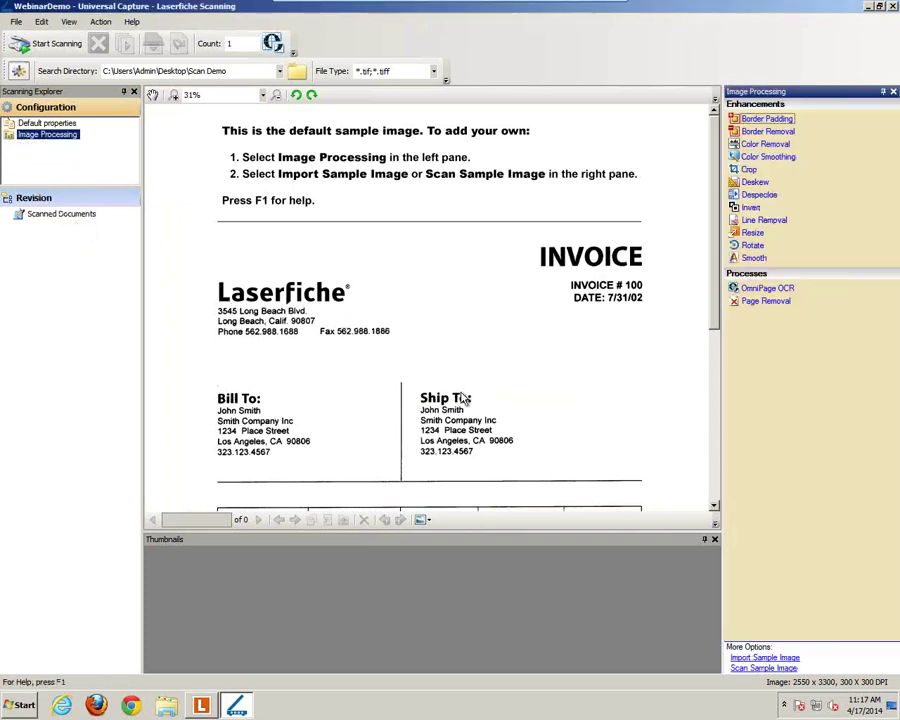
Scan the file from the Scan Demo folder into the Support folder's scanned documents and look through its pages.
{"action": "left_click", "coordinate": [58, 211]}
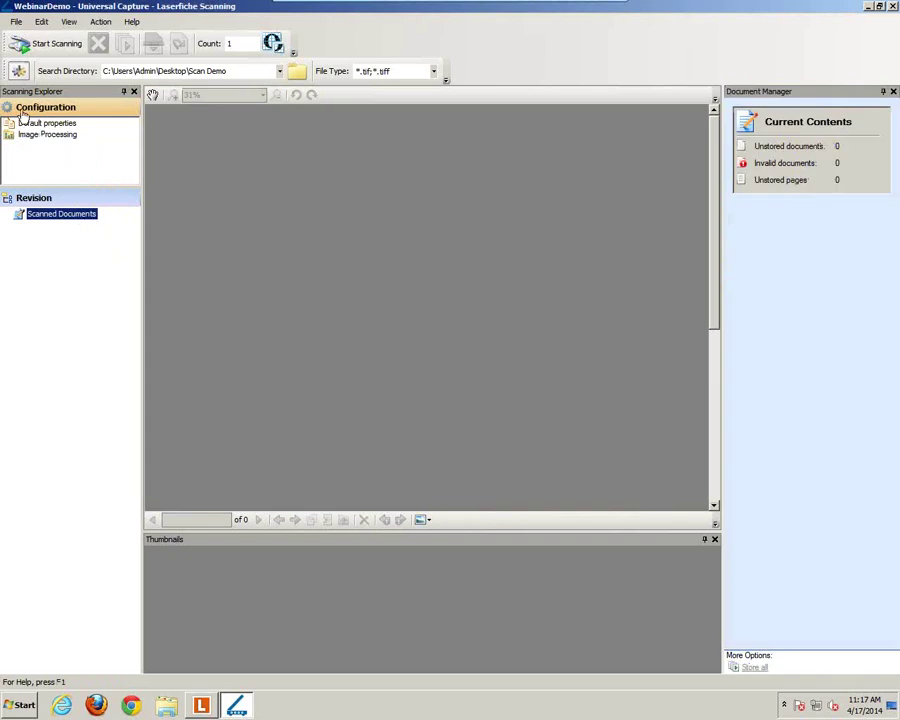
{"action": "left_click", "coordinate": [36, 50]}
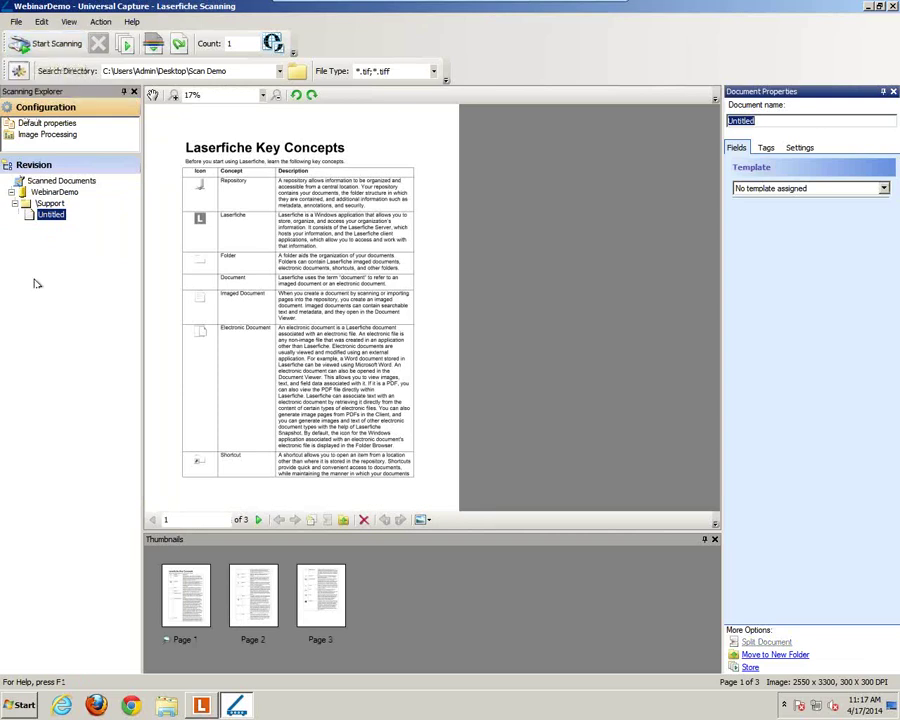
{"action": "left_click", "coordinate": [222, 609]}
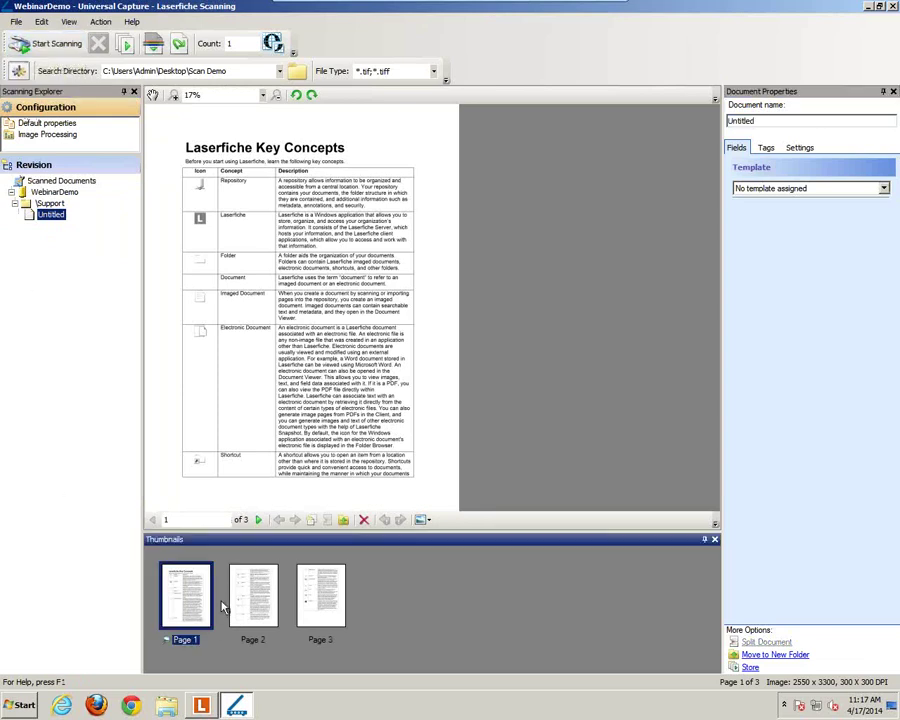
{"action": "left_click", "coordinate": [254, 602]}
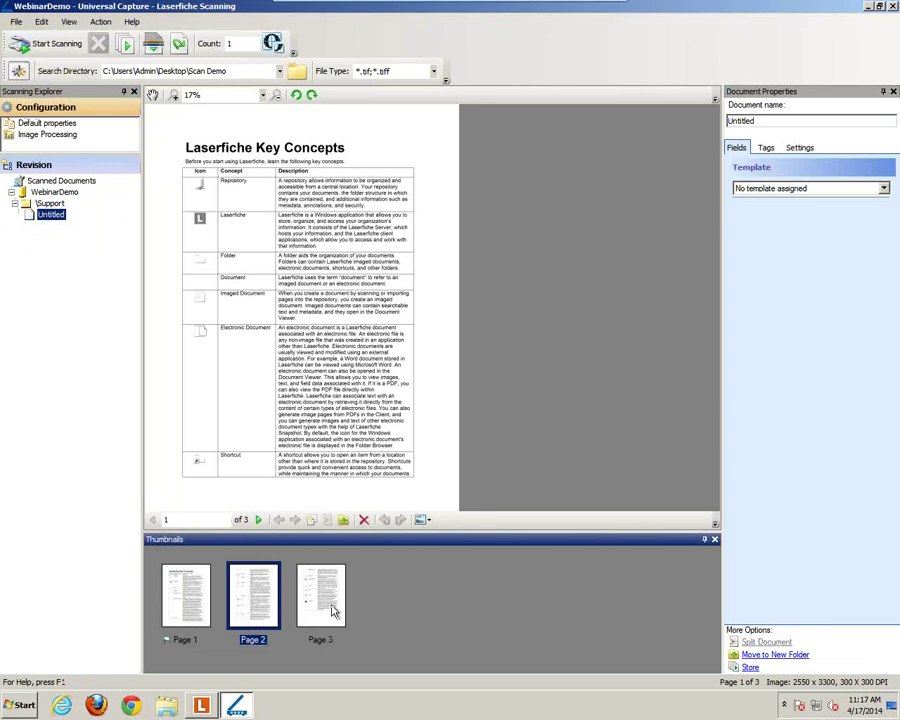
{"action": "left_click", "coordinate": [333, 612]}
{"action": "left_click", "coordinate": [206, 608]}
{"action": "left_click", "coordinate": [257, 605]}
{"action": "left_click", "coordinate": [328, 596]}
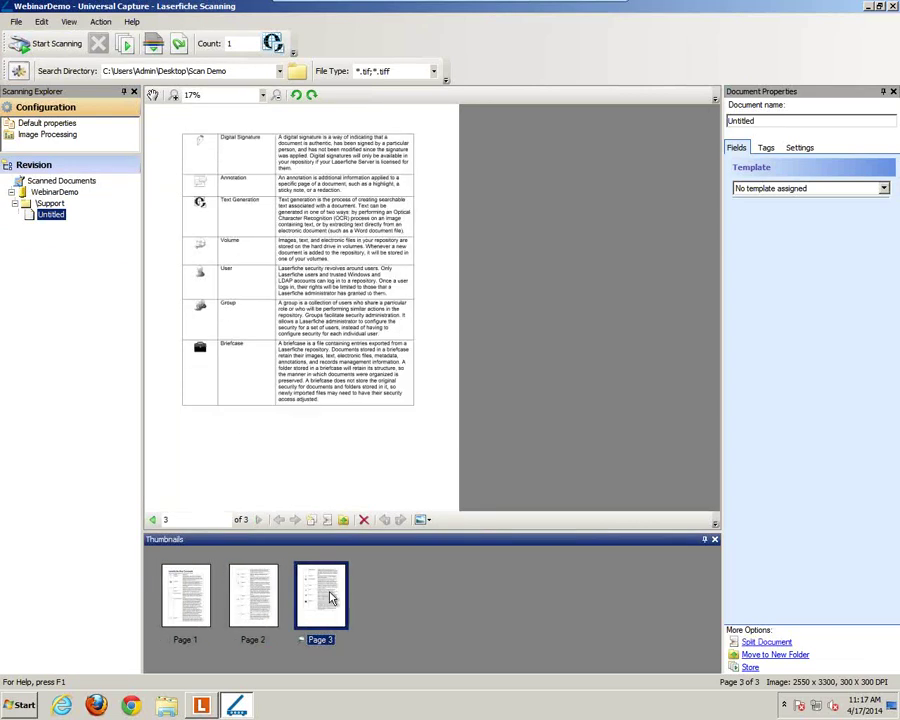
Name the scanned document "Scanning Test" and assign it the Human Resources template.
{"action": "left_click", "coordinate": [782, 121]}
{"action": "double_click", "coordinate": [782, 121]}
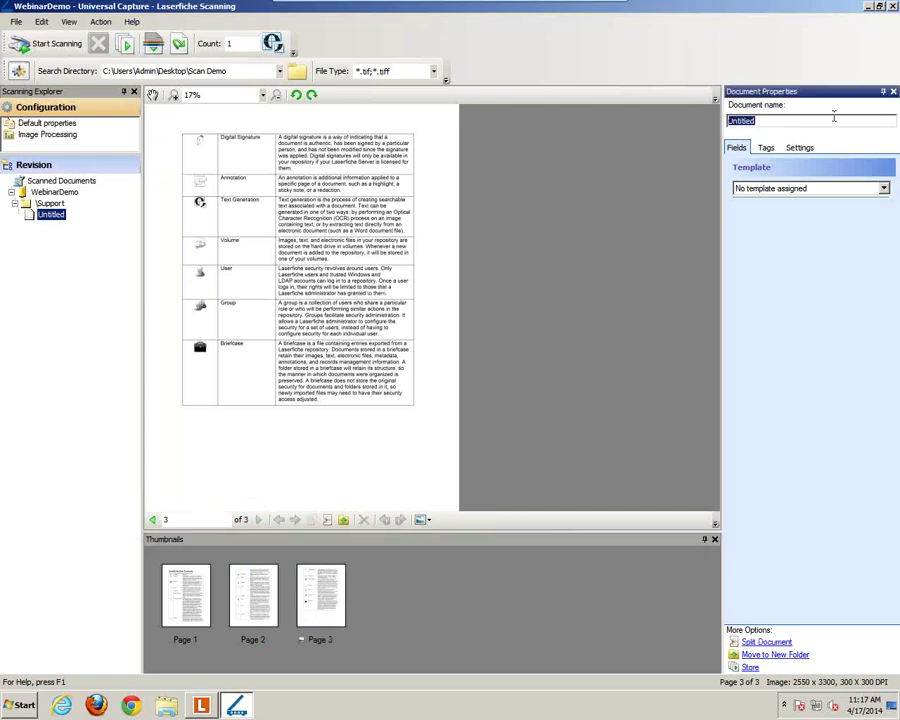
{"action": "type", "text": "Scanning Test"}
{"action": "left_click", "coordinate": [775, 188]}
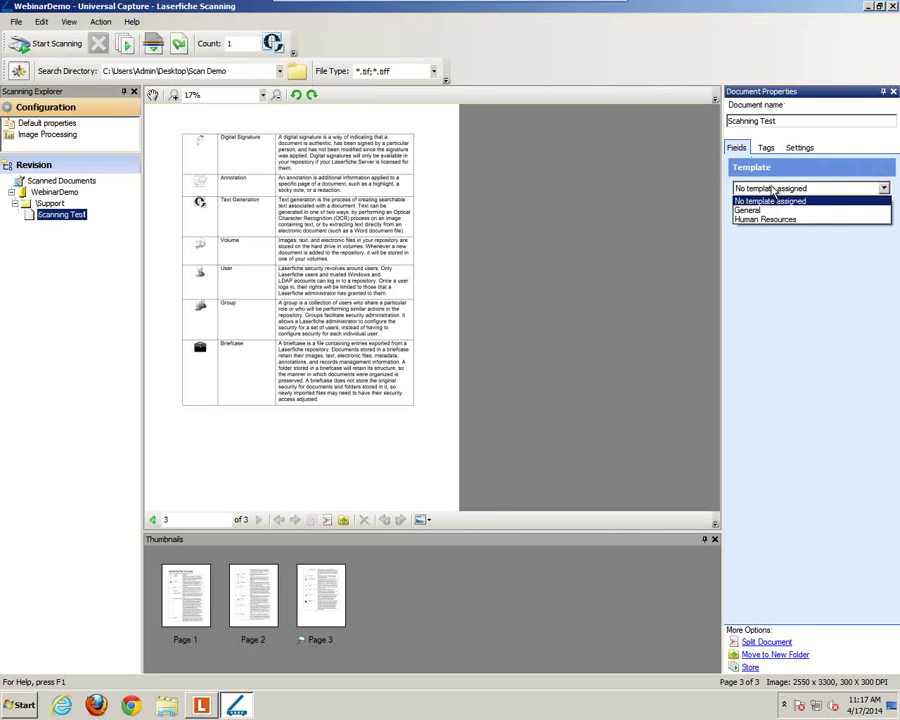
{"action": "left_click", "coordinate": [773, 220]}
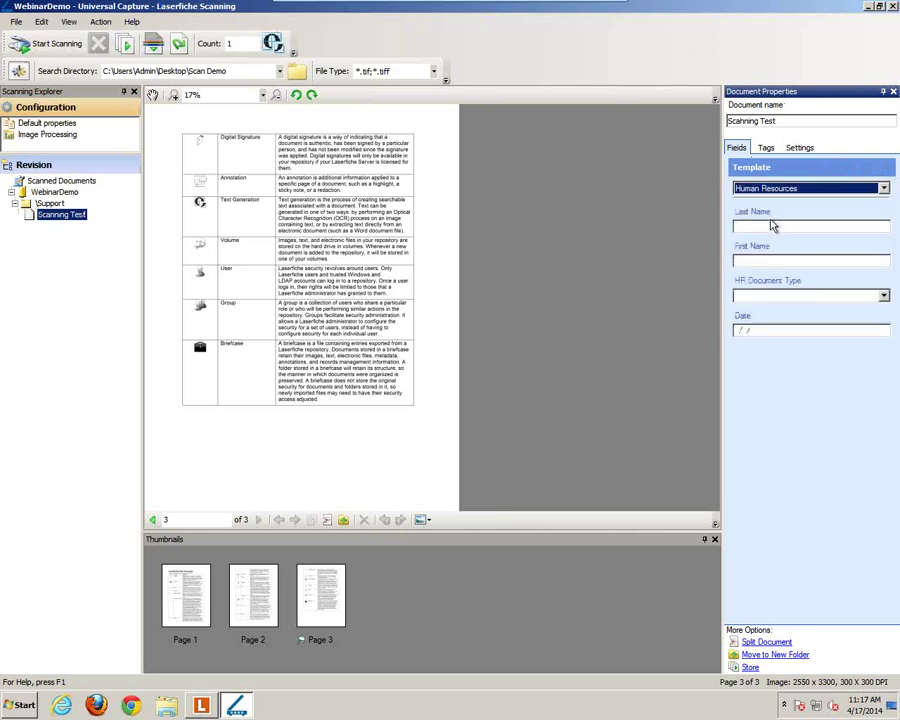
Fill in the employee's last and first name, set HR Document Type to W4 and the Date to 4/17/2014.
{"action": "left_click", "coordinate": [776, 224]}
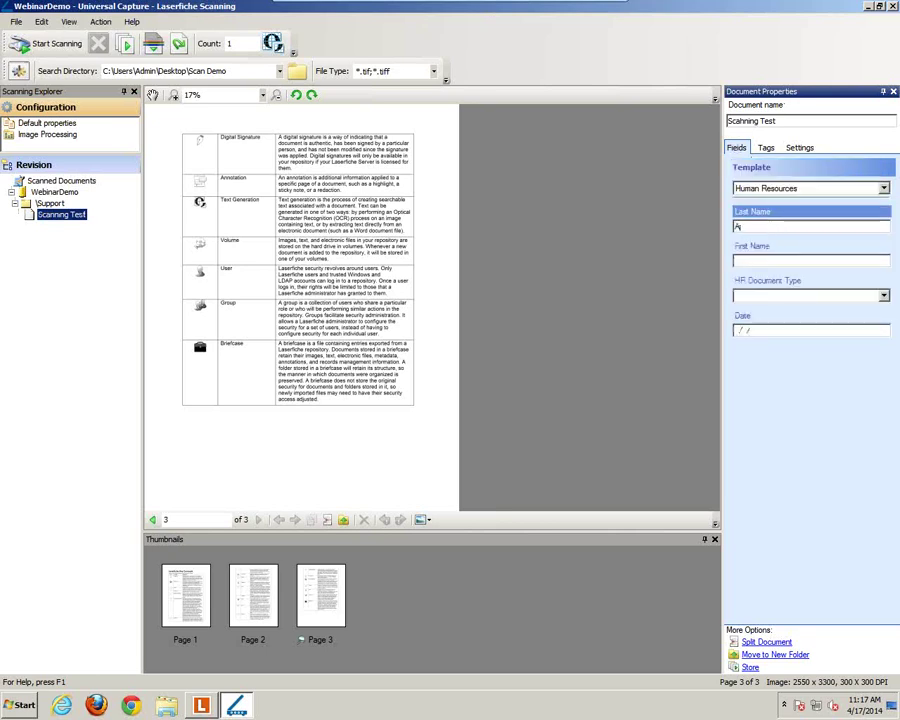
{"action": "type", "text": "nderson"}
{"action": "key", "text": "Tab"}
{"action": "key", "text": "Tab"}
{"action": "key", "text": "shift+Tab"}
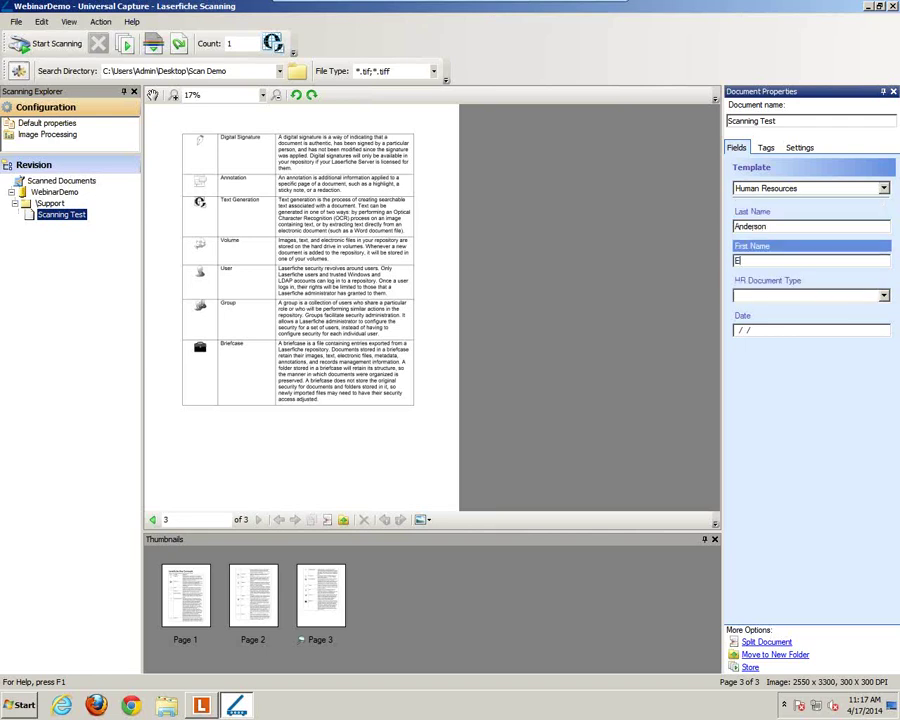
{"action": "left_click", "coordinate": [858, 296]}
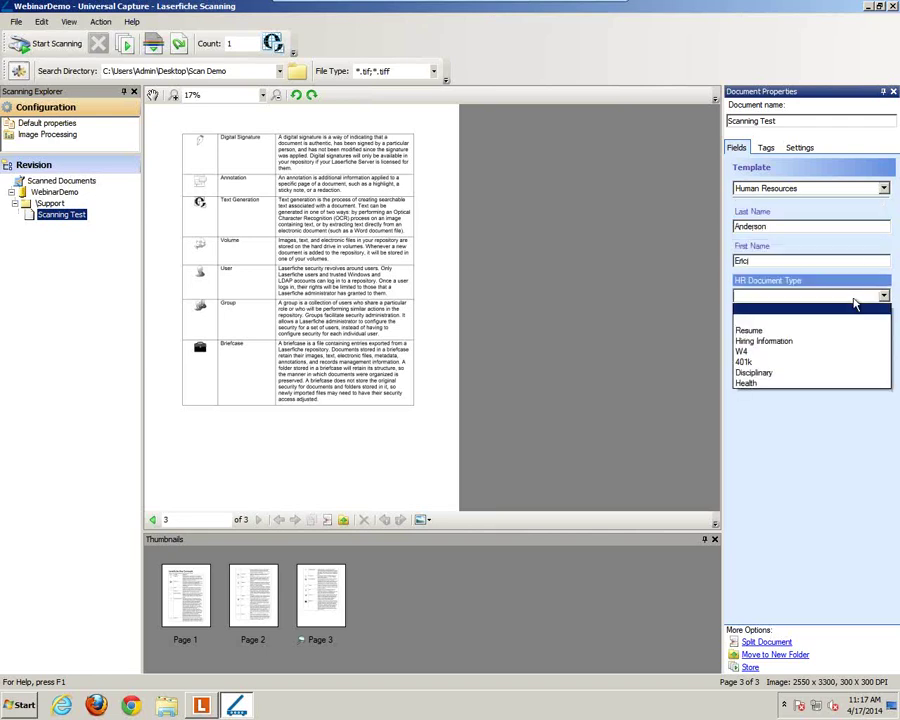
{"action": "left_click", "coordinate": [820, 352]}
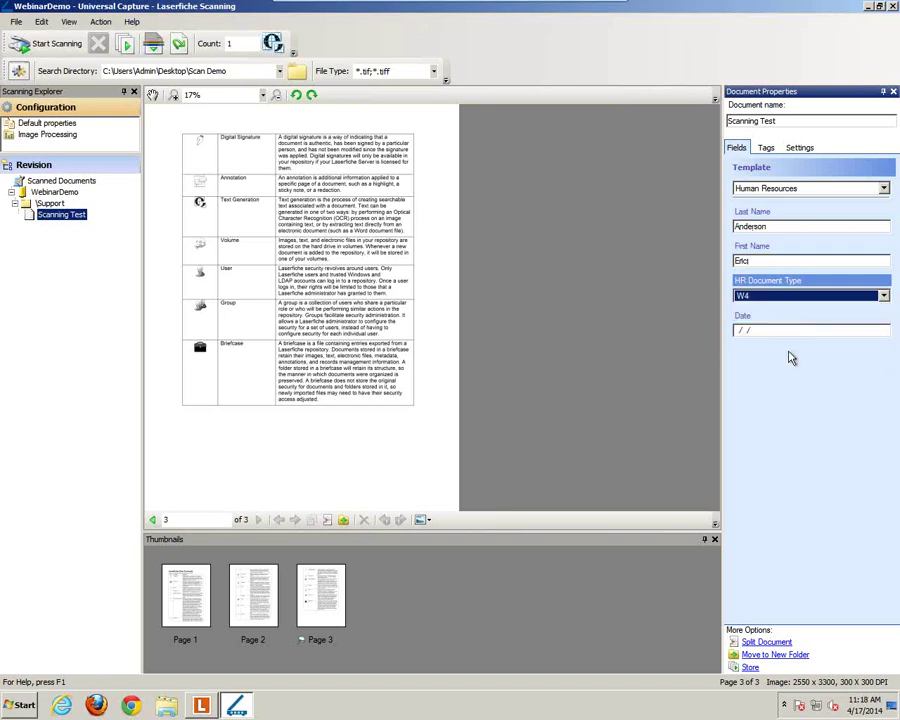
{"action": "left_click", "coordinate": [743, 331]}
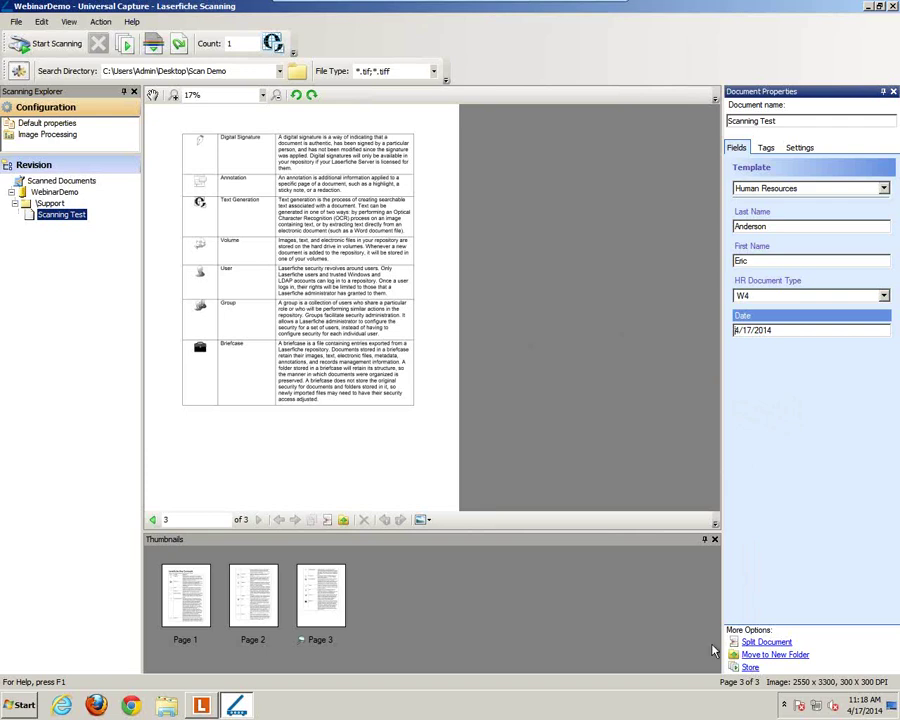
Store the scanned document in the repository, close Laserfiche Scanning and select Scanning Test in the Support folder.
{"action": "left_click", "coordinate": [125, 46]}
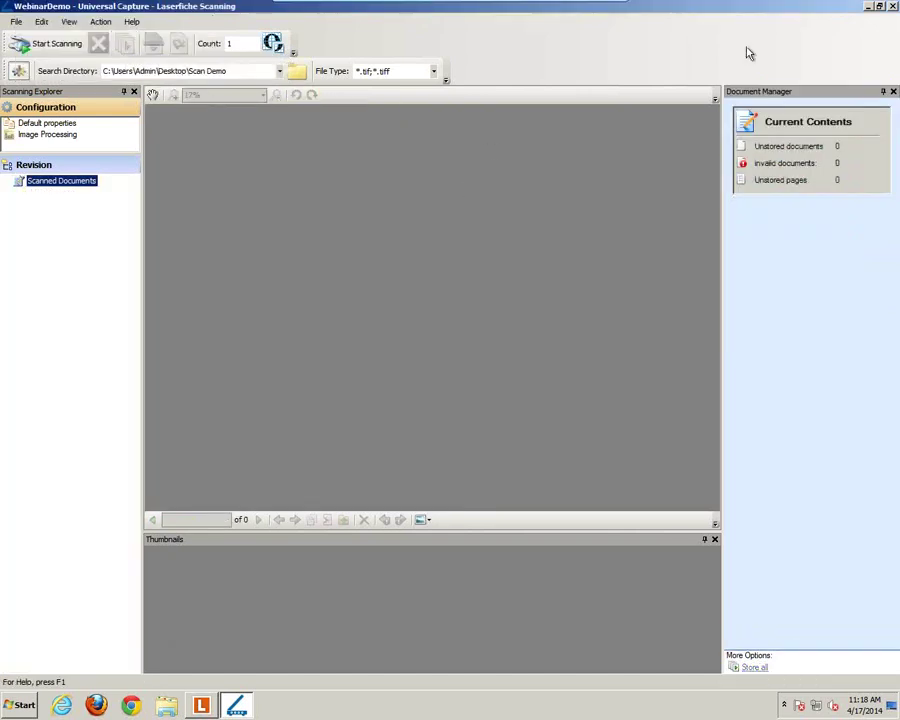
{"action": "left_click", "coordinate": [895, 7]}
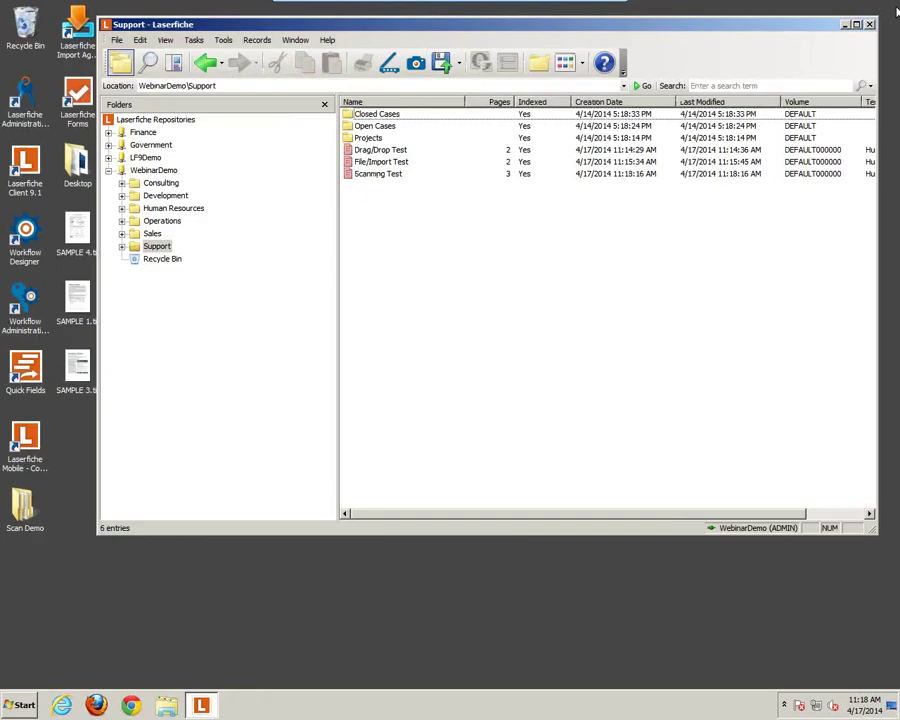
{"action": "left_click", "coordinate": [367, 175]}
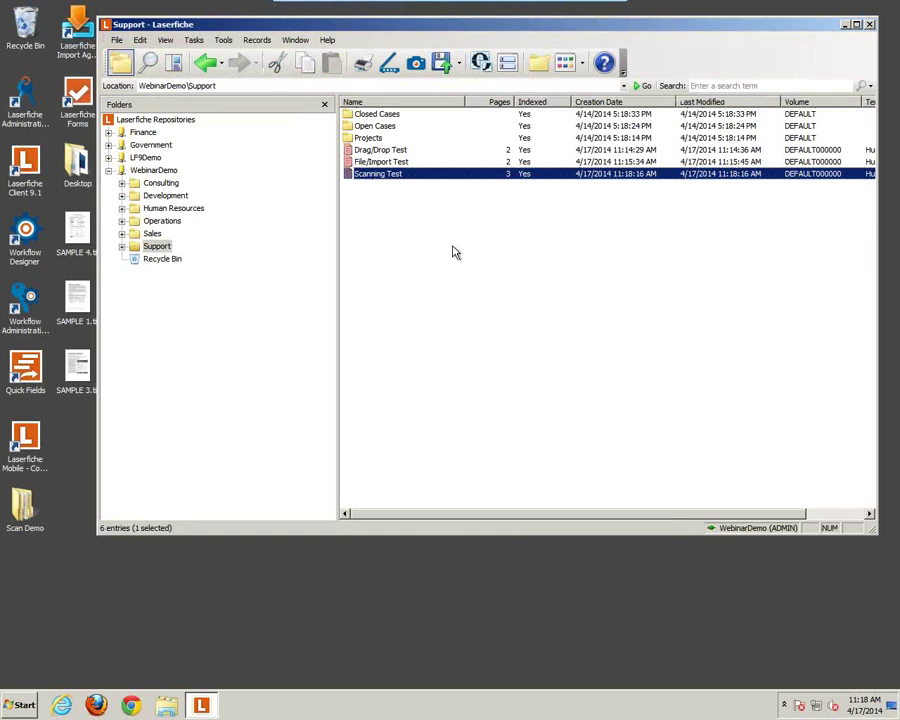
{"action": "left_click", "coordinate": [385, 176]}
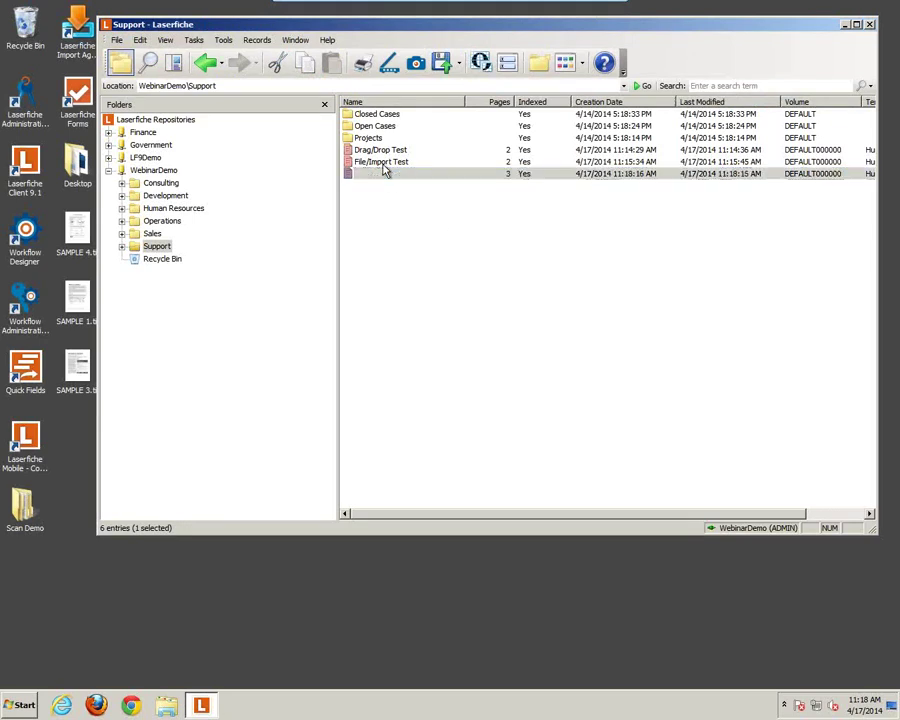
{"action": "key", "text": "Escape"}
Open the Drag/Drop Test document from the Support folder and look through both of its pages.
{"action": "left_click", "coordinate": [384, 152]}
{"action": "double_click", "coordinate": [384, 155]}
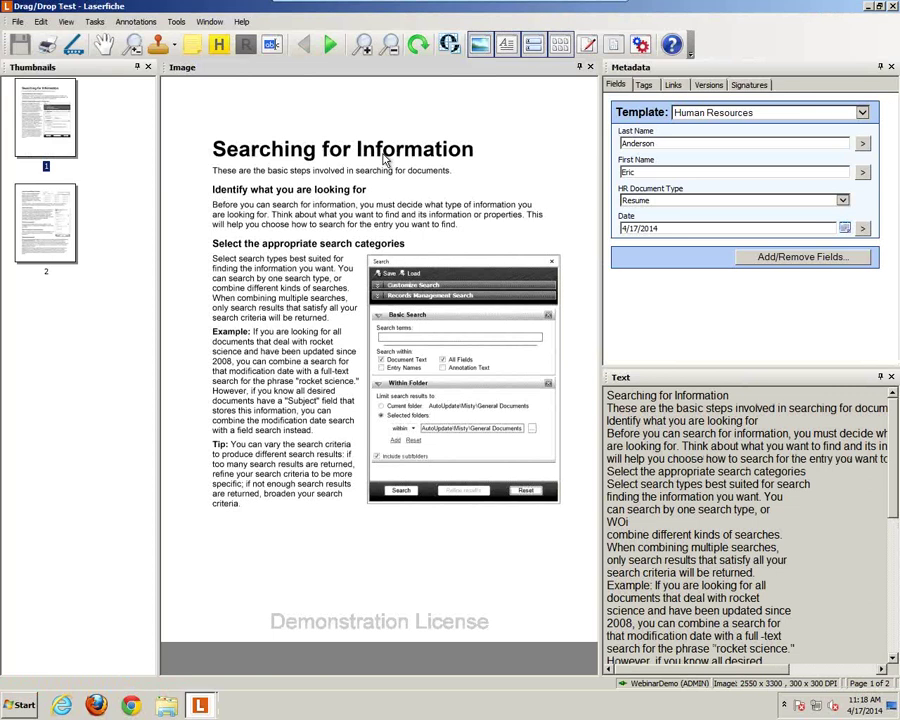
{"action": "left_click", "coordinate": [58, 110]}
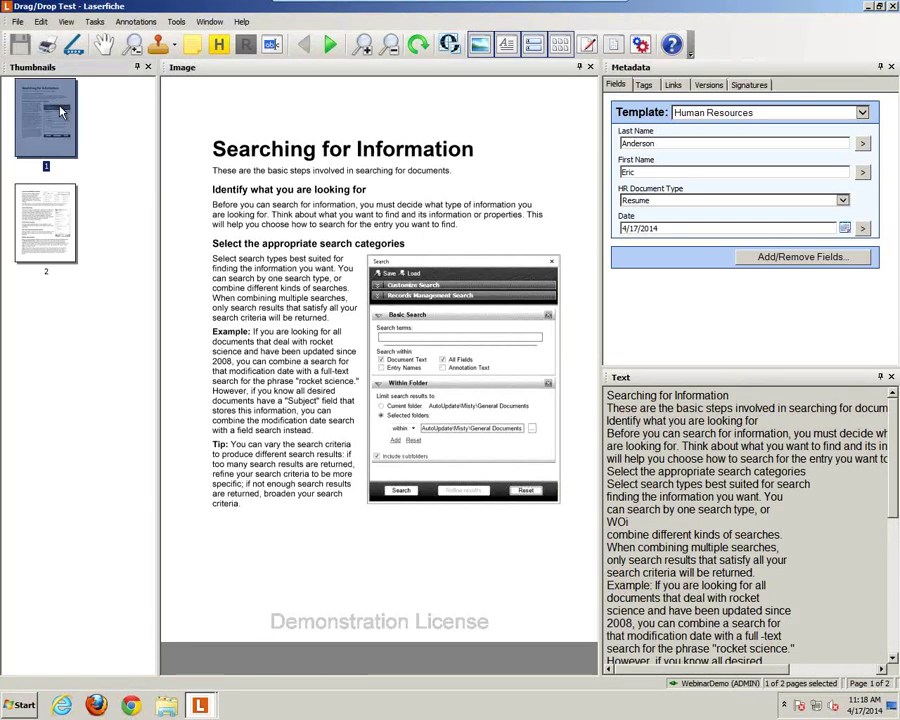
{"action": "left_click", "coordinate": [58, 215]}
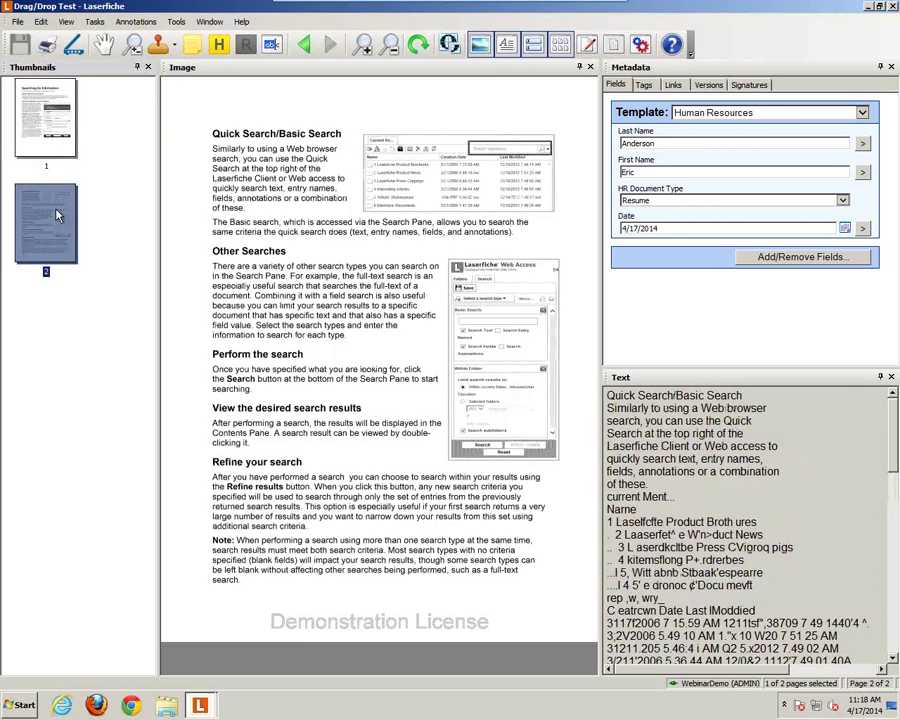
{"action": "left_click", "coordinate": [45, 138]}
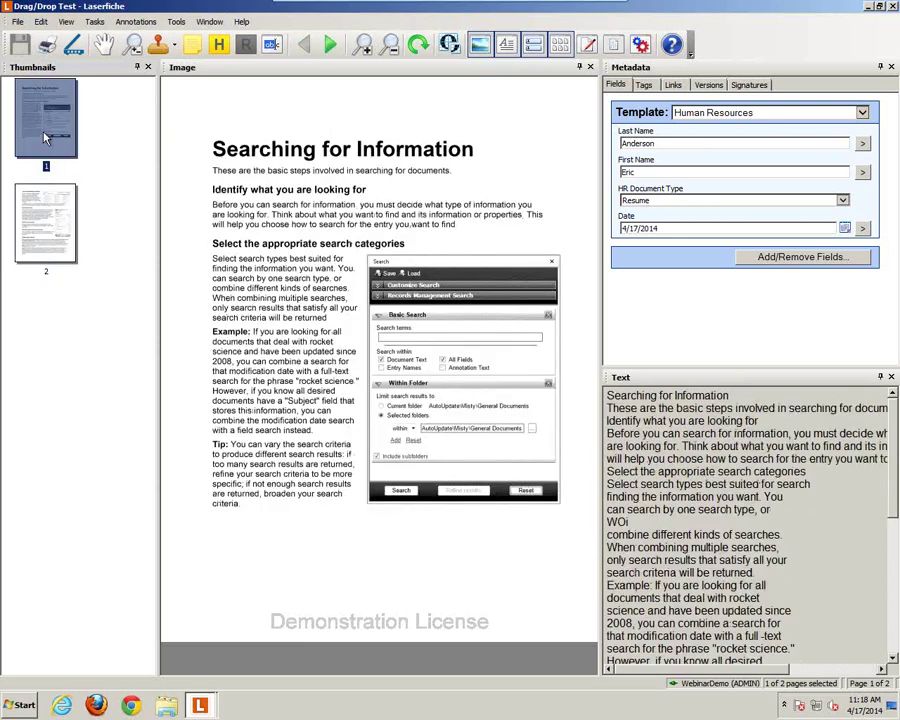
Zoom in on the "Searching for Information" heading area of page 1 and return to the full-page view.
{"action": "left_click", "coordinate": [355, 241]}
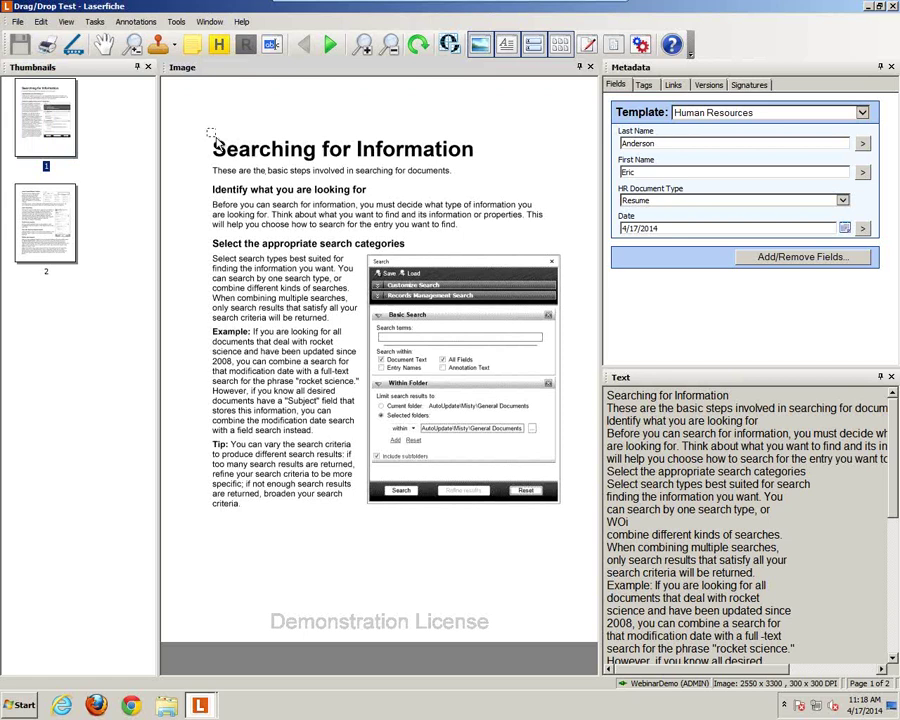
{"action": "left_click_drag", "start_coordinate": [208, 130], "coordinate": [371, 207]}
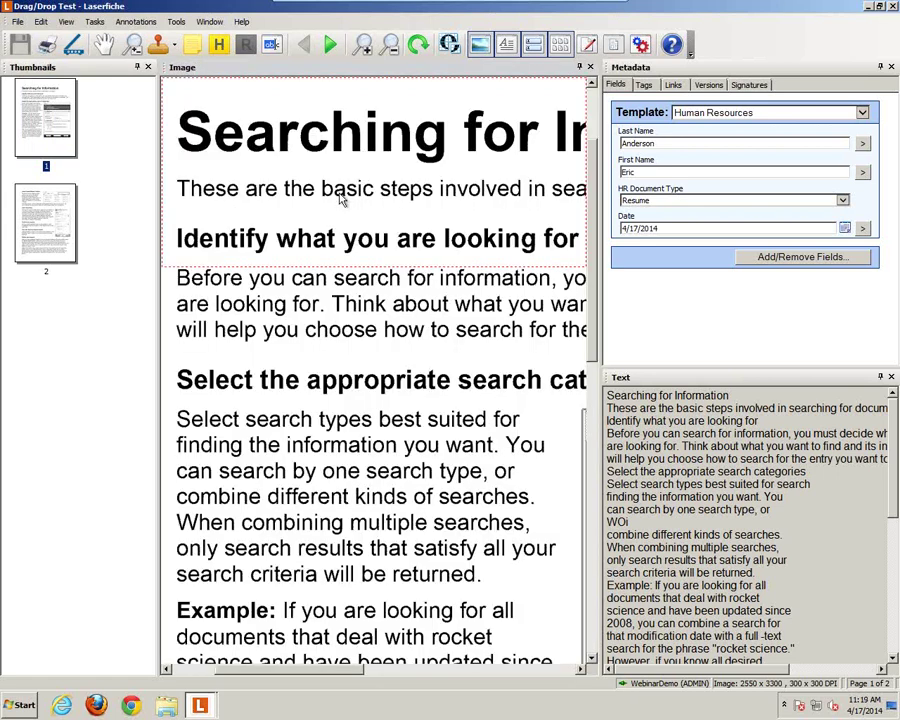
{"action": "right_click", "coordinate": [340, 198]}
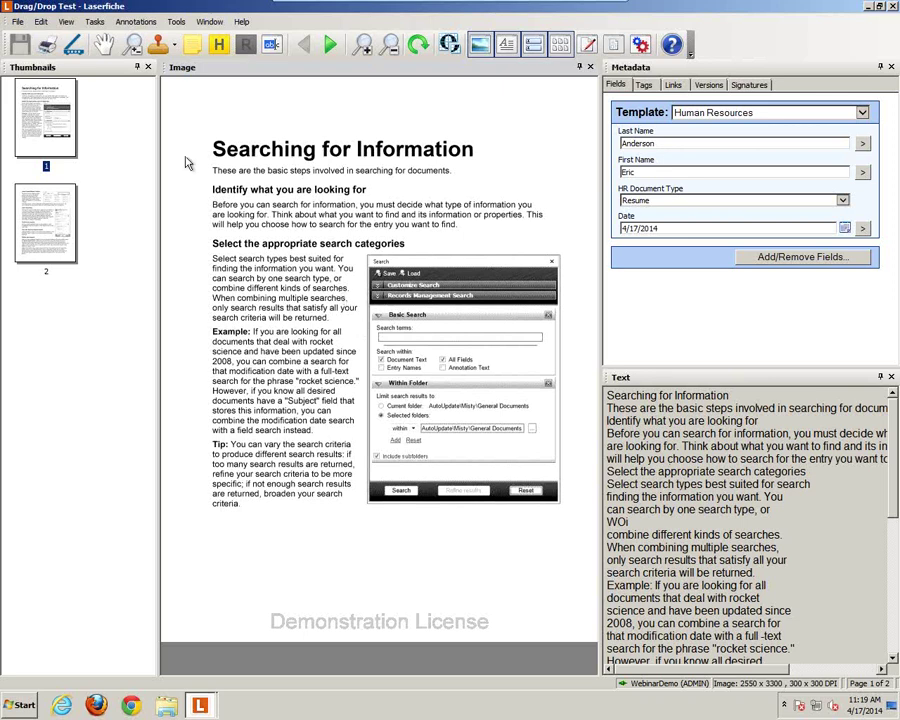
Apply the Webinar Demo stamp in red below the text on page 1 and move it lower, just above the license watermark.
{"action": "left_click", "coordinate": [161, 52]}
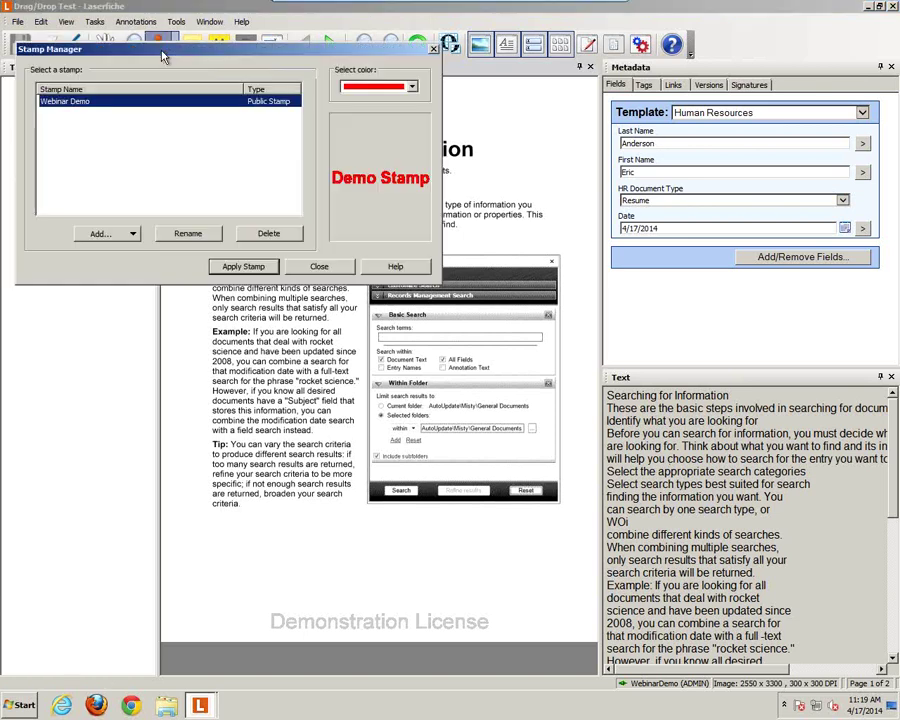
{"action": "left_click", "coordinate": [68, 103]}
{"action": "left_click", "coordinate": [410, 87]}
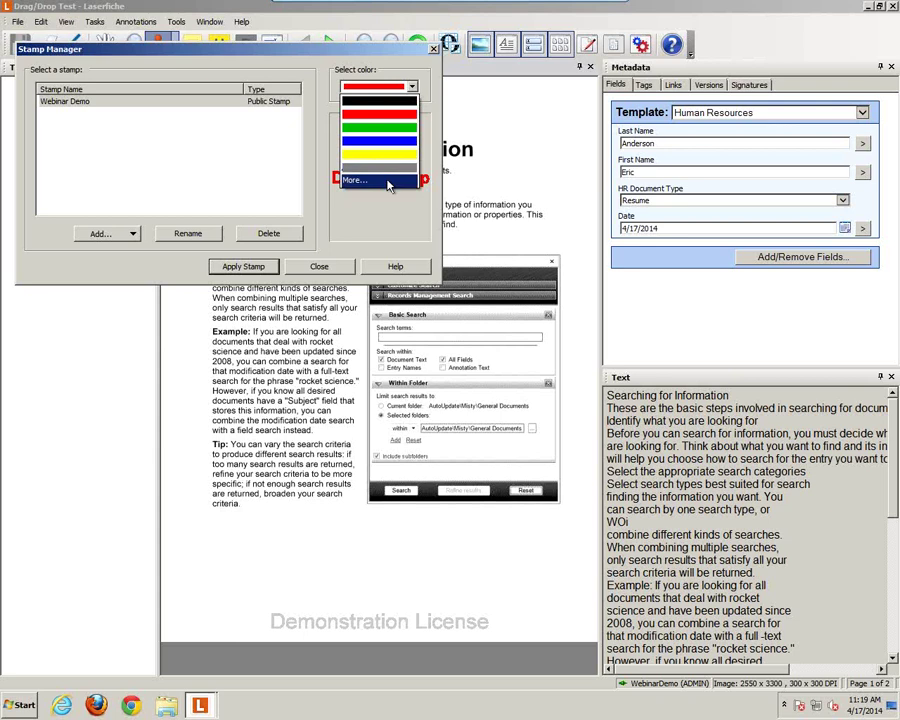
{"action": "left_click", "coordinate": [388, 118]}
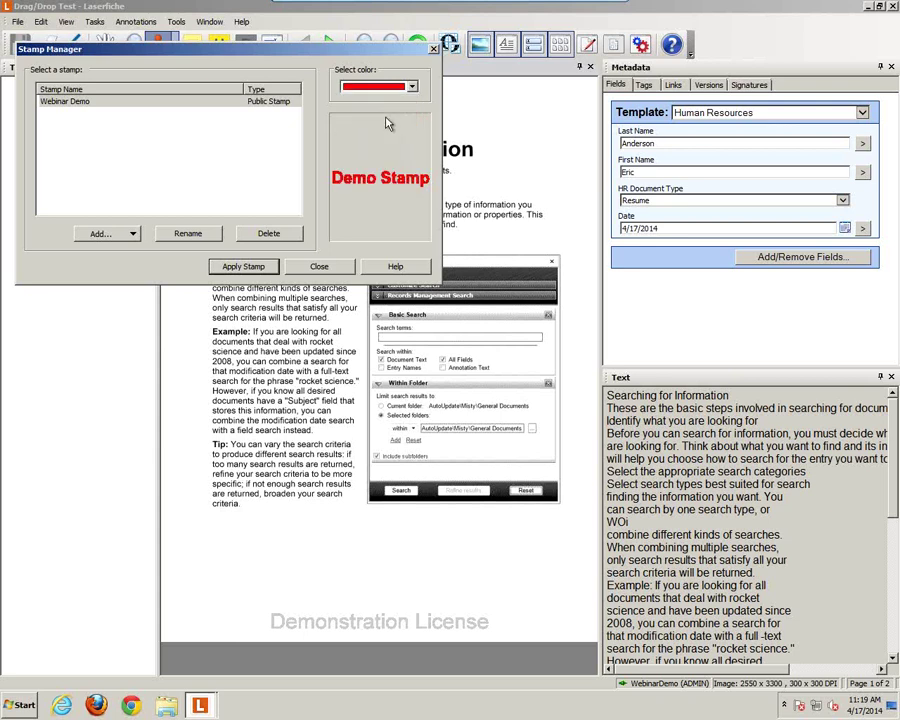
{"action": "left_click", "coordinate": [243, 266]}
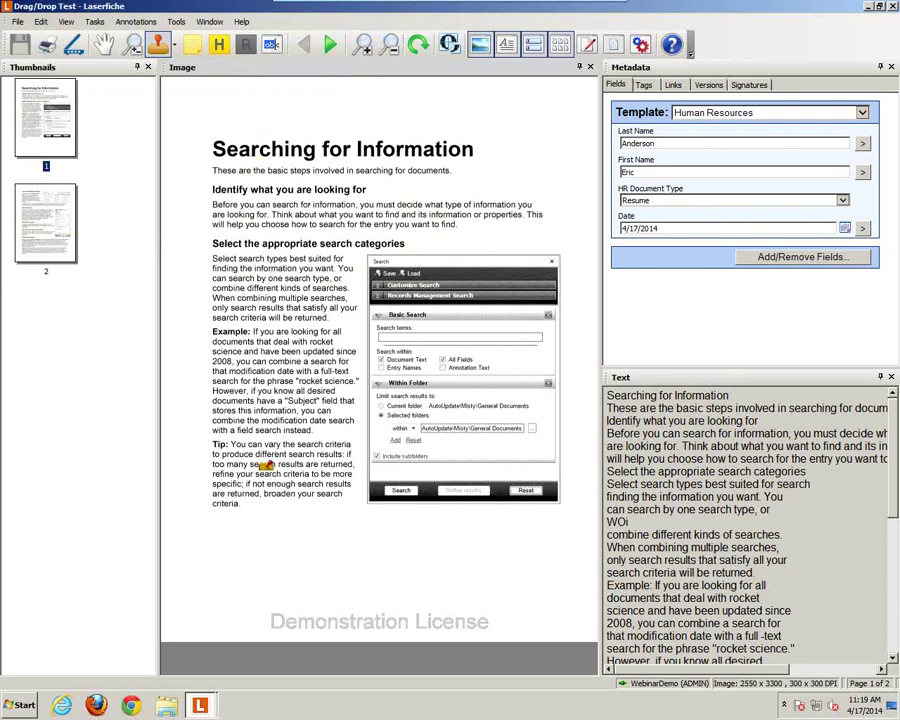
{"action": "left_click", "coordinate": [220, 538]}
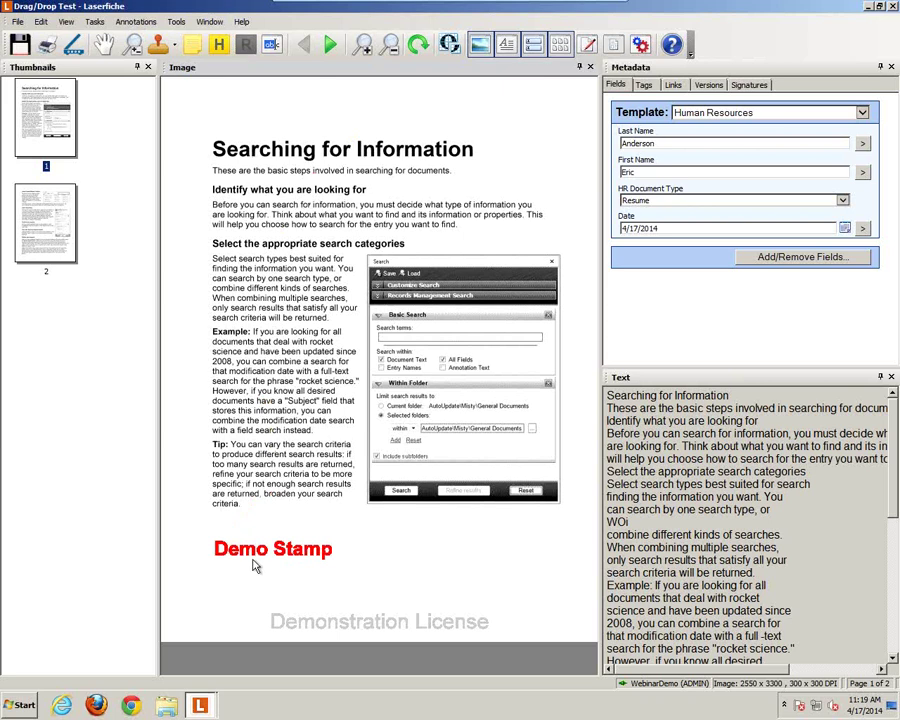
{"action": "mouse_move", "coordinate": [253, 557]}
{"action": "left_mouse_down"}
{"action": "mouse_move", "coordinate": [484, 591]}
{"action": "mouse_move", "coordinate": [279, 598]}
{"action": "left_mouse_up"}
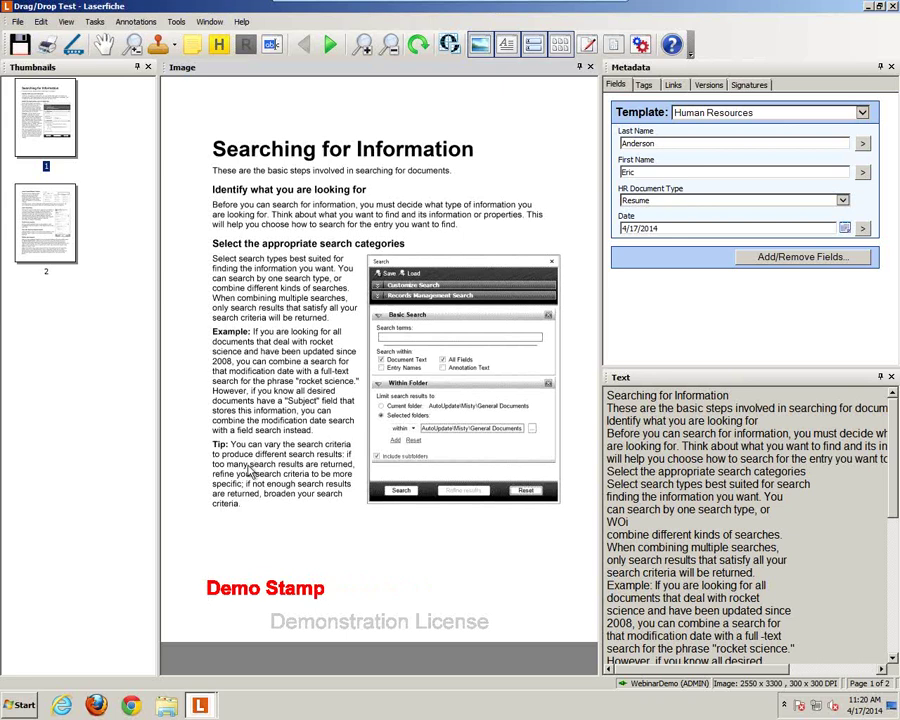
Add a sticky note in page 1's upper-right corner reading "Sticky note text." followed by single digits 1 to 9 and 0 to 7 on separate lines.
{"action": "left_click", "coordinate": [193, 53]}
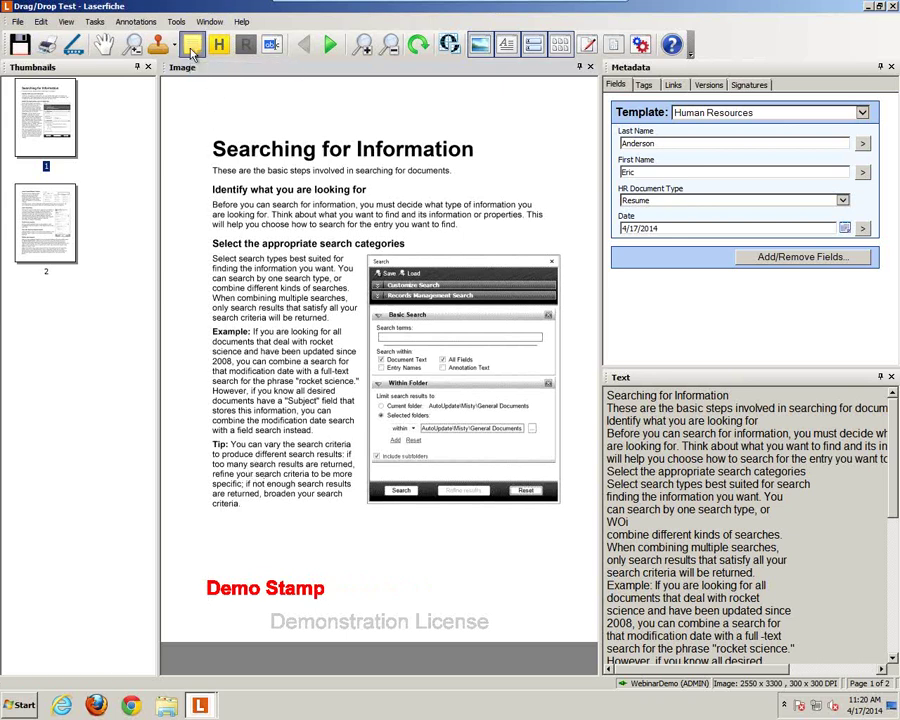
{"action": "left_click", "coordinate": [191, 105]}
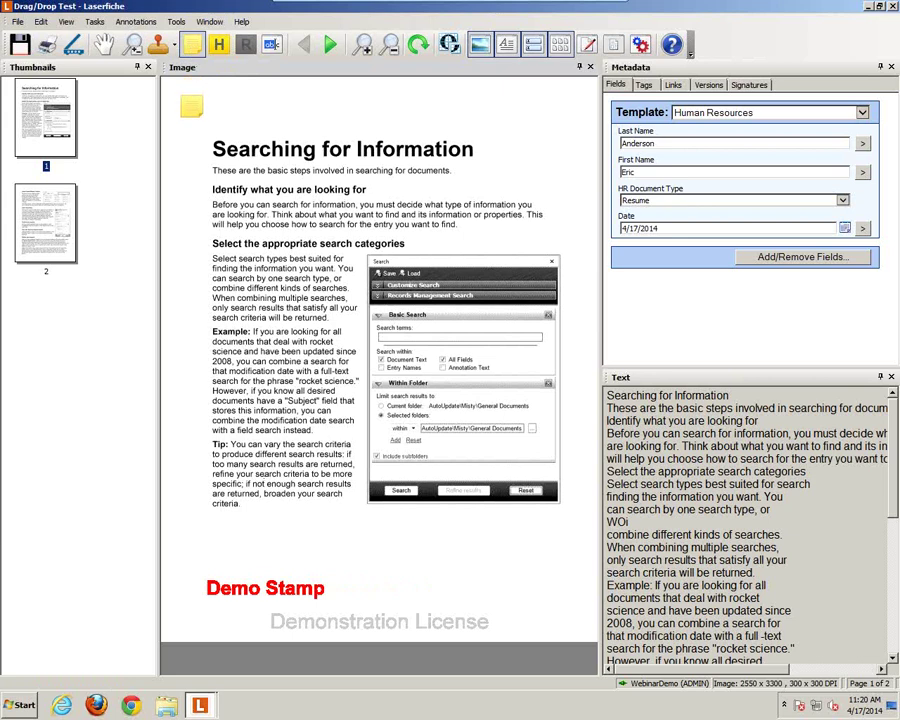
{"action": "left_click_drag", "start_coordinate": [191, 105], "coordinate": [565, 113]}
{"action": "left_click", "coordinate": [565, 113]}
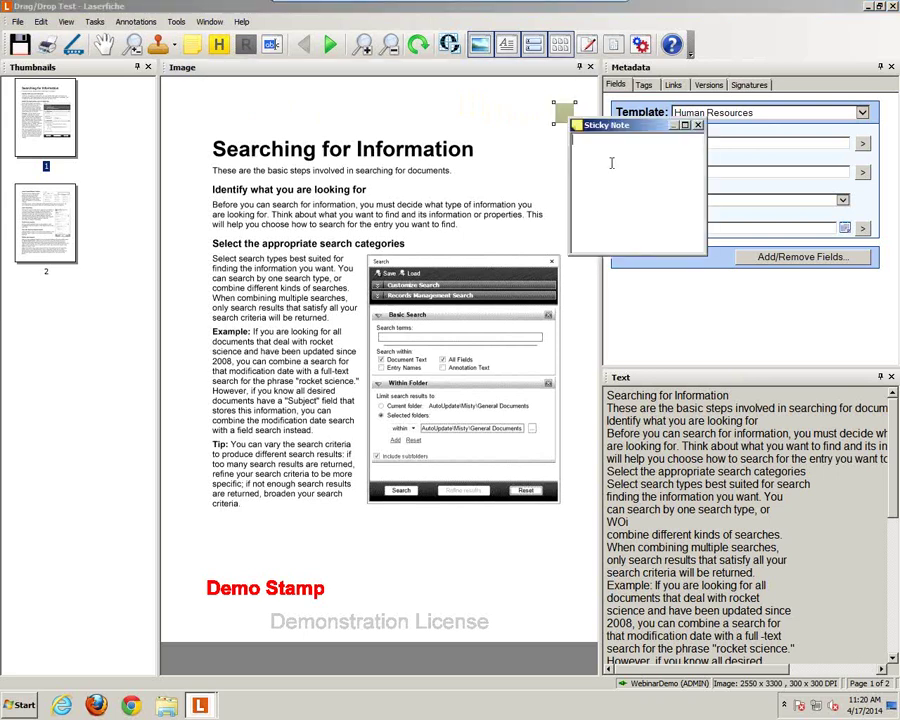
{"action": "type", "text": "Sticky note text."}
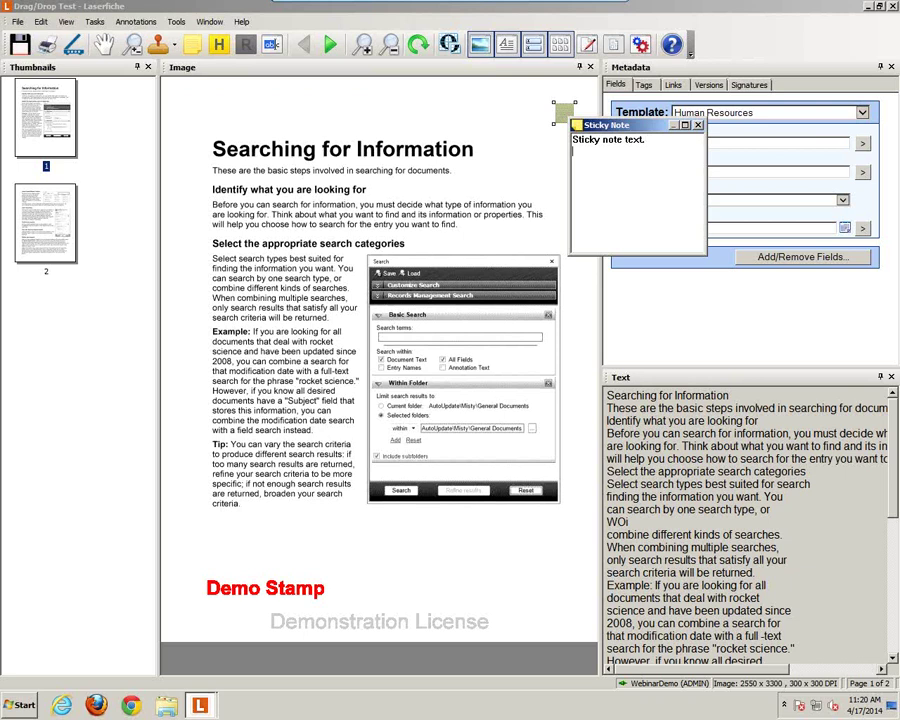
{"action": "type", "text": "7 8 9 0 1 2 3 4 5 6 7"}
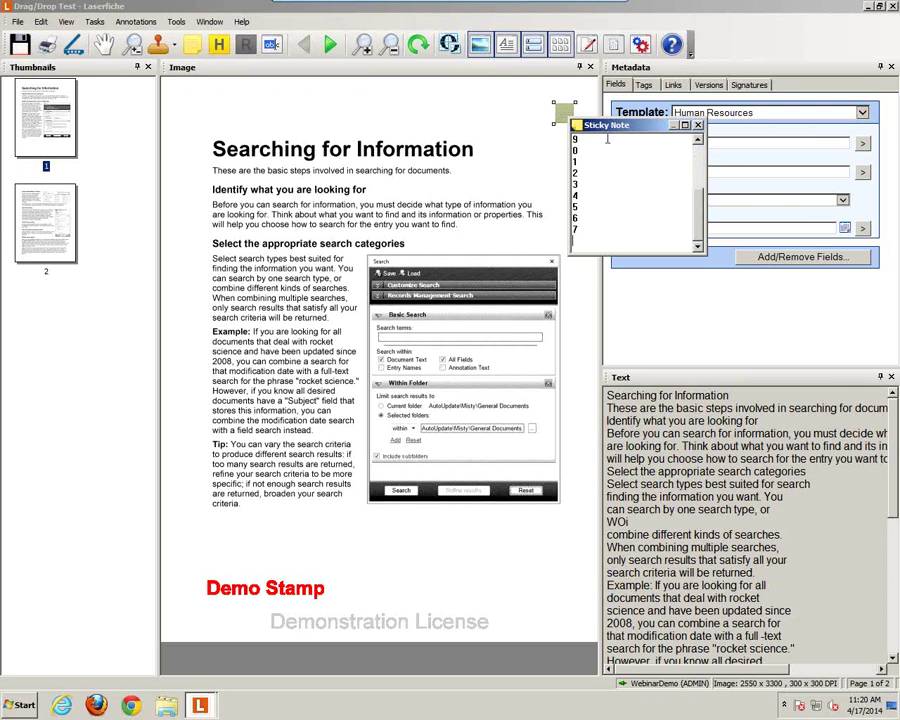
{"action": "left_click", "coordinate": [698, 125]}
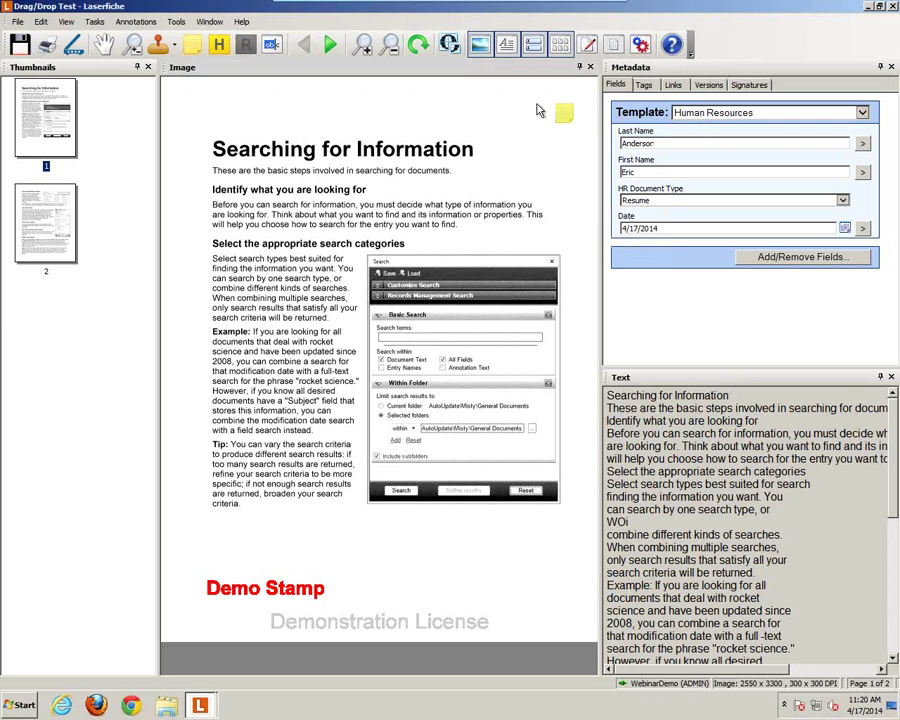
Preview the sticky note's text on page 1, reopen the note to read it and close it again.
{"action": "mouse_move", "coordinate": [563, 115]}
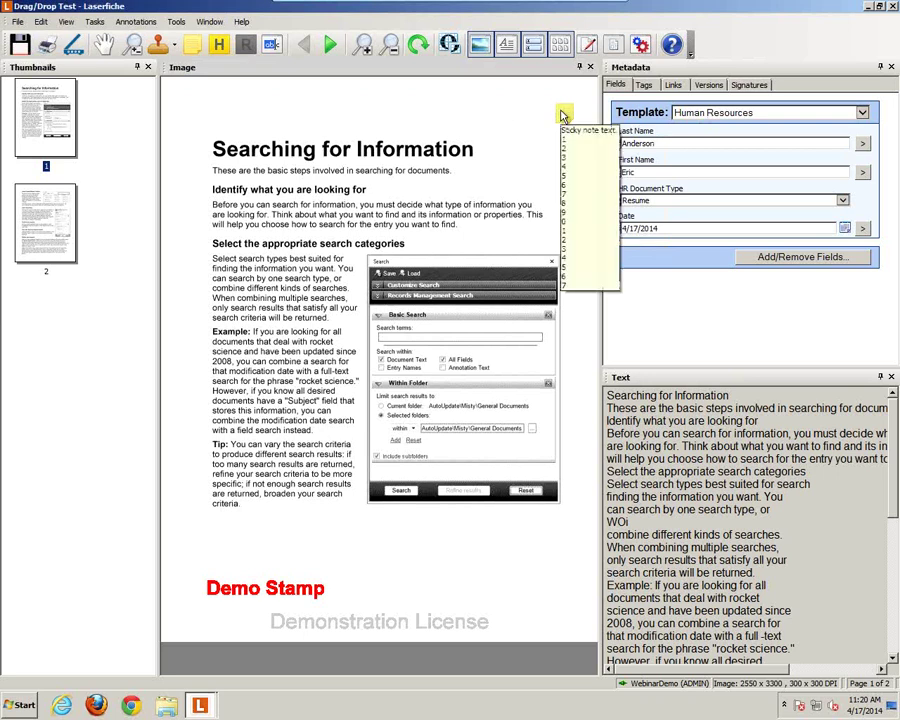
{"action": "left_click", "coordinate": [563, 115]}
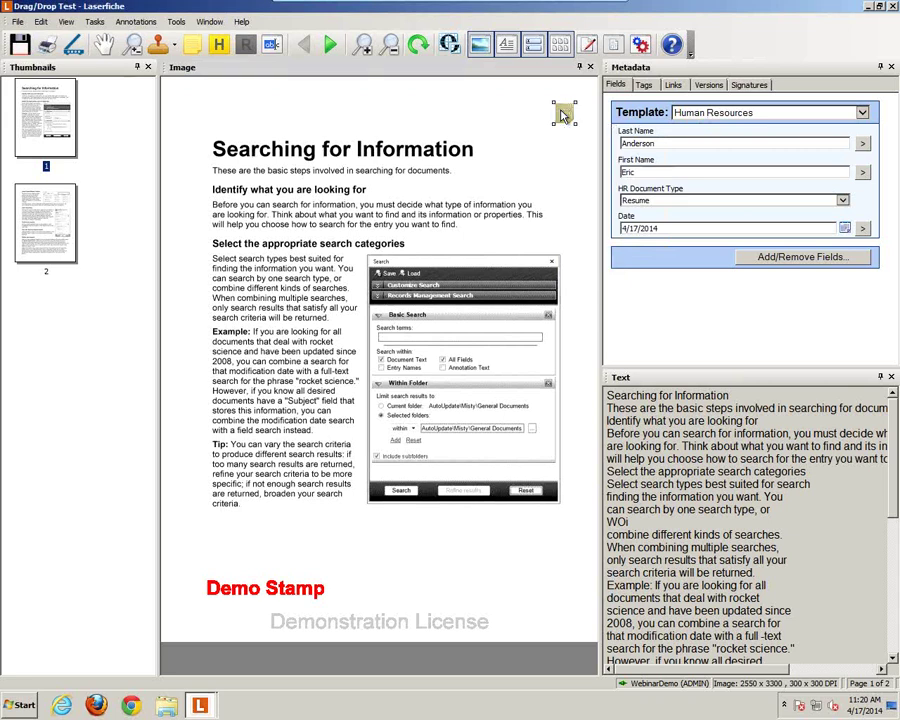
{"action": "double_click", "coordinate": [563, 115]}
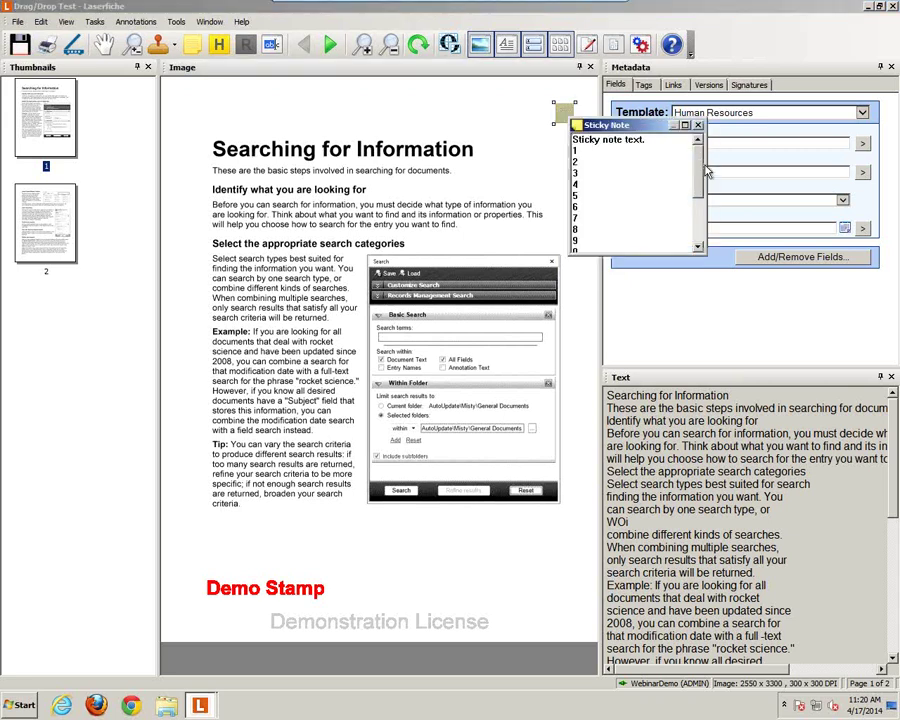
{"action": "scroll", "coordinate": [698, 164], "scroll_direction": "up", "scroll_amount": 1}
{"action": "left_click", "coordinate": [699, 126]}
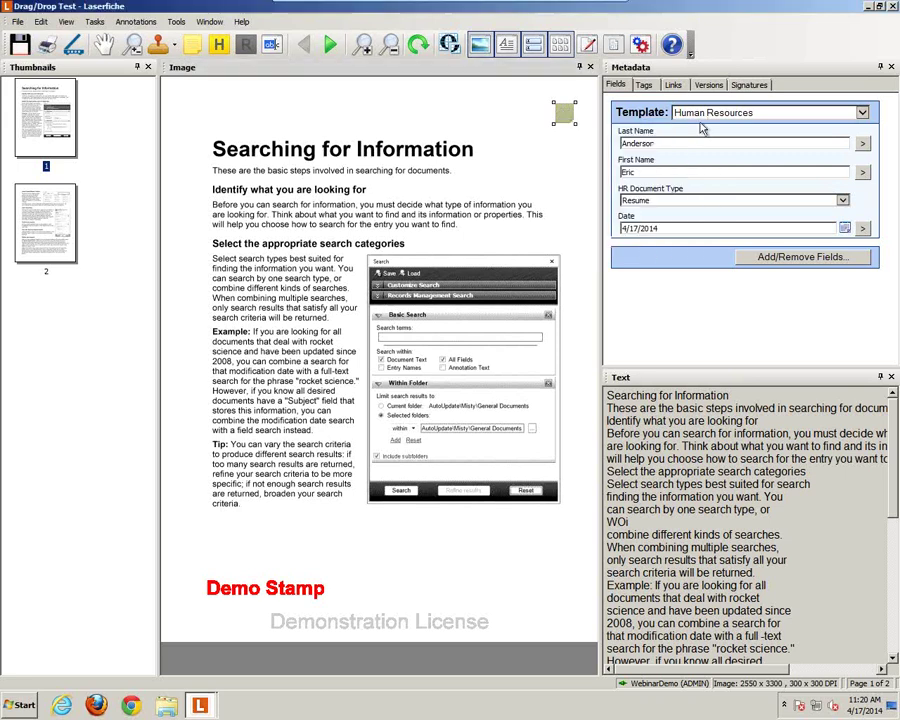
Highlight the heading "Identify what you are looking for" on page 1's image and the phrase "Think about what you" in its text.
{"action": "left_click", "coordinate": [400, 80]}
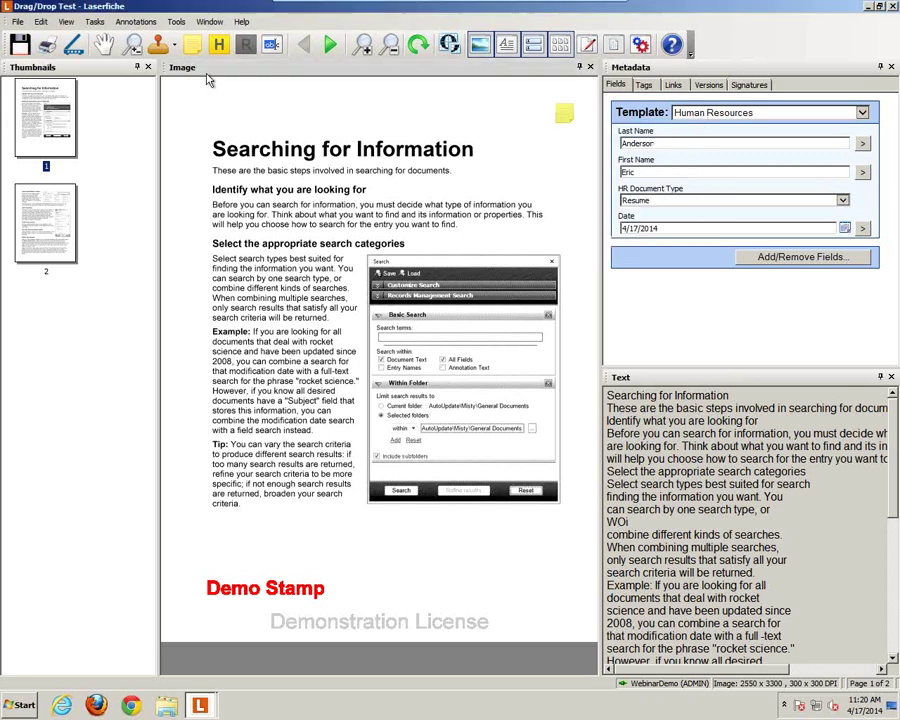
{"action": "left_click", "coordinate": [218, 45]}
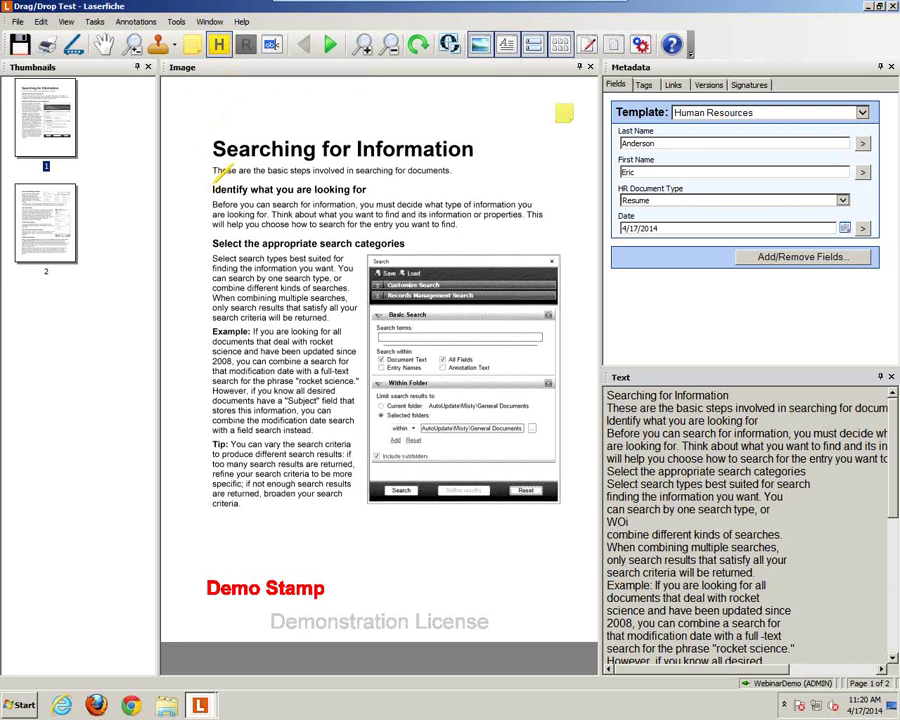
{"action": "left_click_drag", "start_coordinate": [214, 190], "coordinate": [372, 192]}
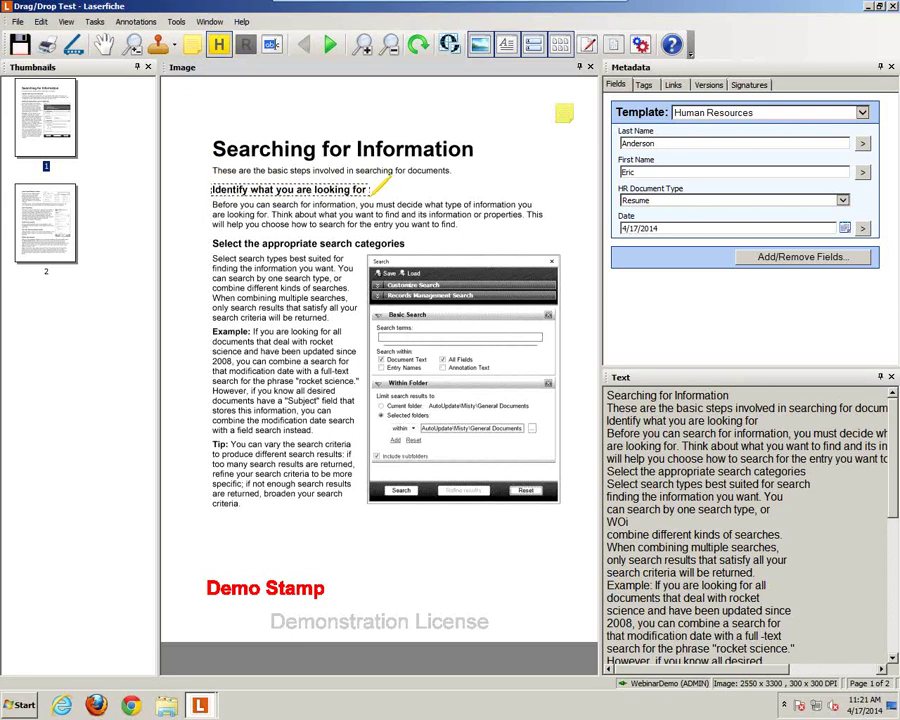
{"action": "left_click_drag", "start_coordinate": [372, 192], "coordinate": [372, 192]}
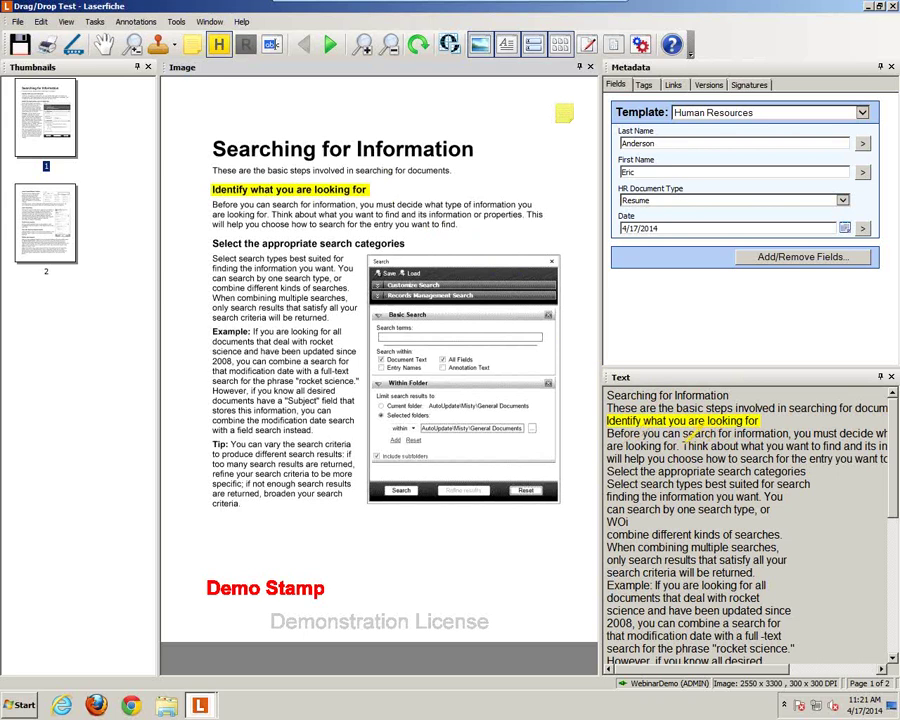
{"action": "left_click_drag", "start_coordinate": [681, 446], "coordinate": [799, 438]}
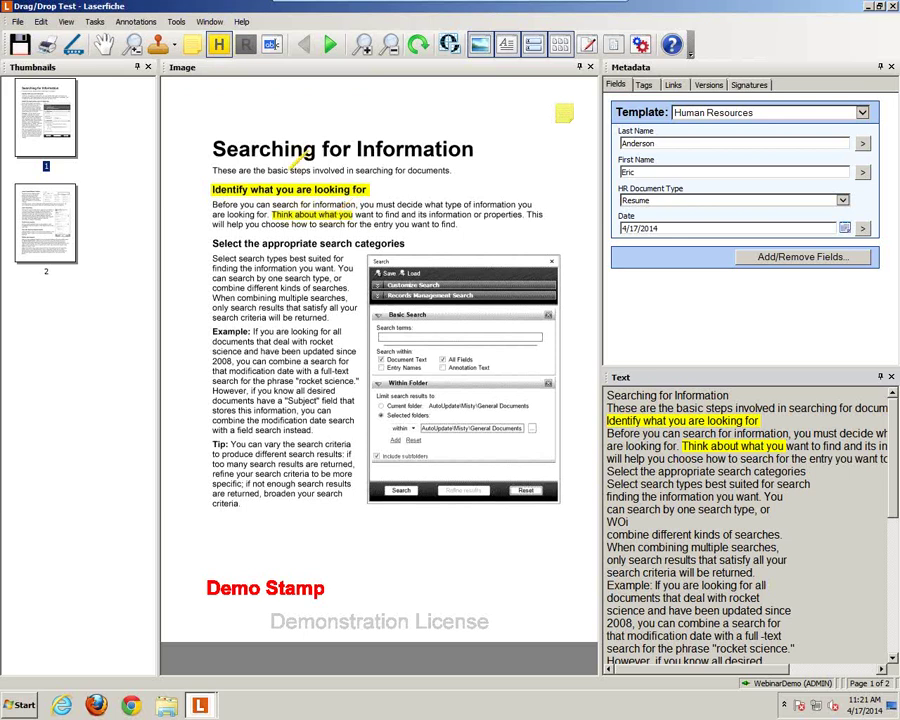
Redact the word "Information" in page 1's title and the phrase "how to search for the" in the page's text.
{"action": "left_click", "coordinate": [242, 47]}
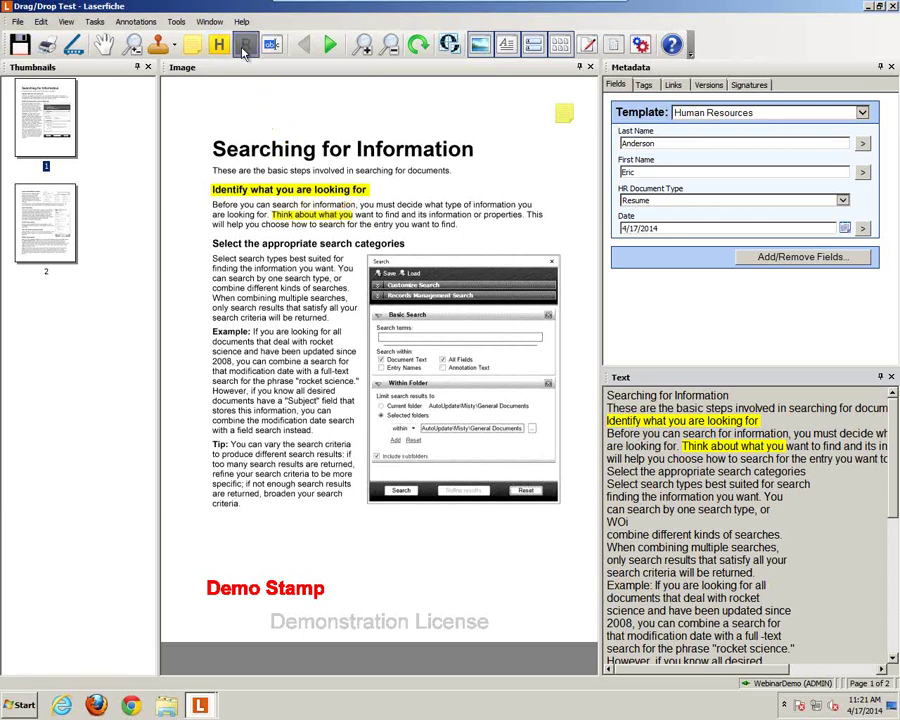
{"action": "left_click_drag", "start_coordinate": [358, 136], "coordinate": [478, 157]}
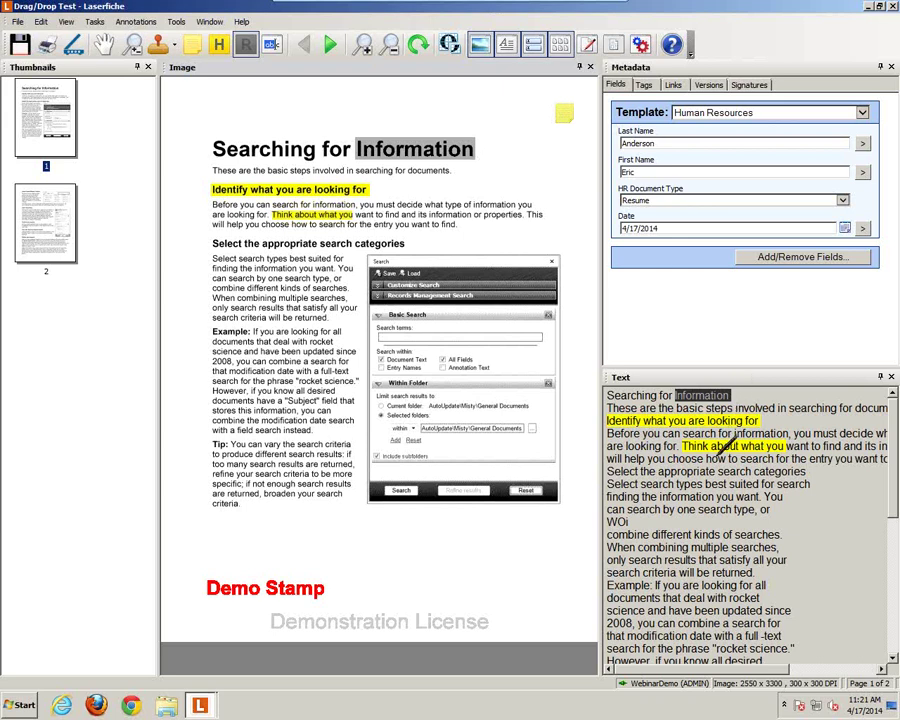
{"action": "left_click_drag", "start_coordinate": [708, 458], "coordinate": [812, 454]}
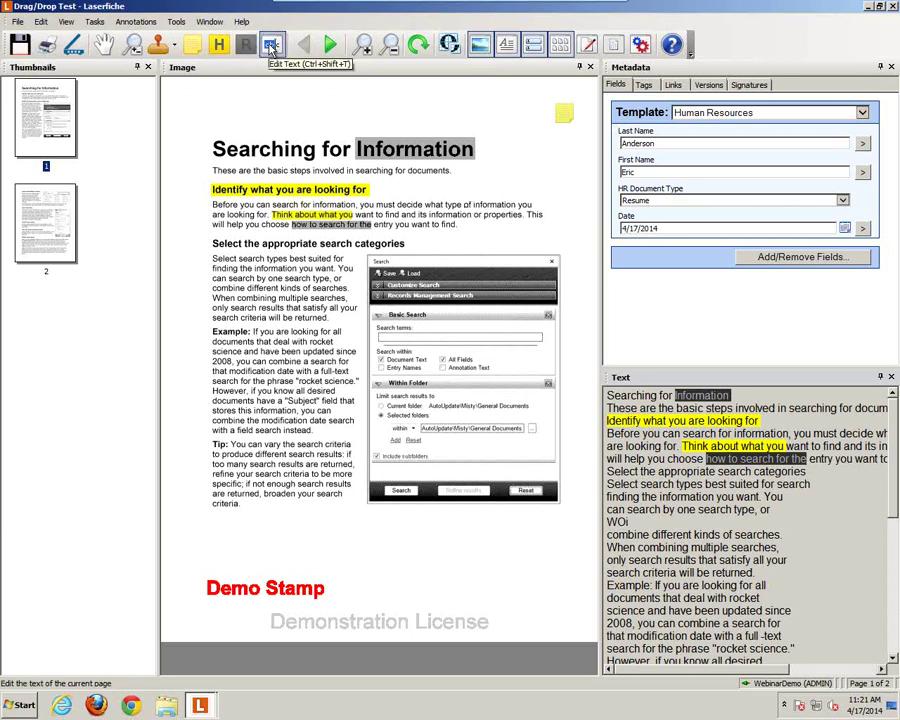
Edit page 1's text to delete the stray "WOi" line after "can search by one search type, or".
{"action": "left_click", "coordinate": [271, 46]}
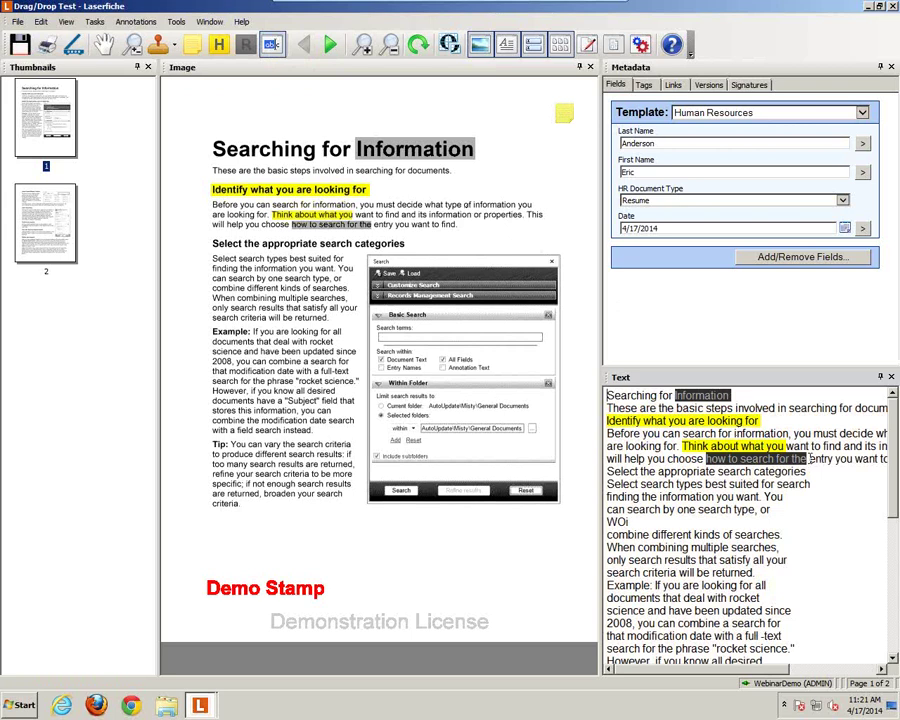
{"action": "double_click", "coordinate": [625, 521]}
{"action": "left_click", "coordinate": [649, 521]}
{"action": "double_click", "coordinate": [629, 521]}
{"action": "key", "text": "BackSpace"}
{"action": "key", "text": "BackSpace"}
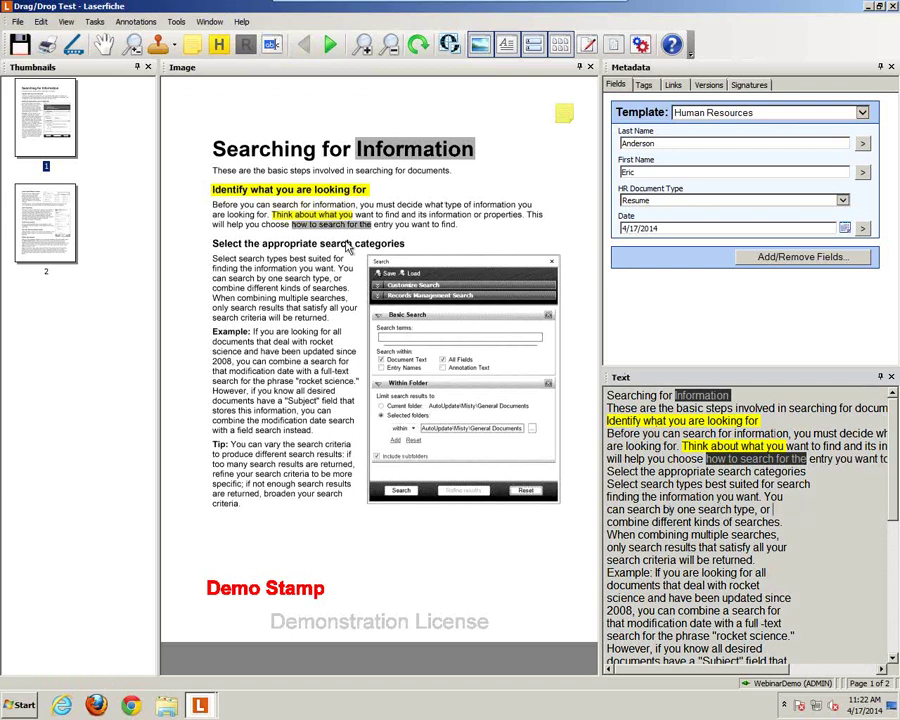
Close the Drag/Drop Test document without saving its page changes and reopen it from the Support folder.
{"action": "left_click", "coordinate": [893, 7]}
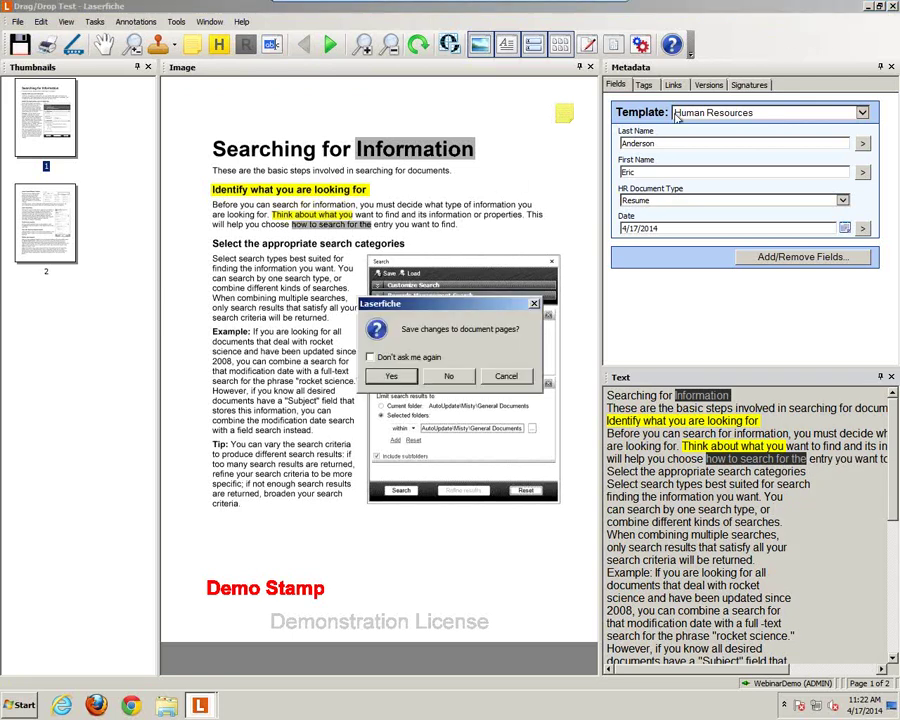
{"action": "left_click", "coordinate": [462, 375]}
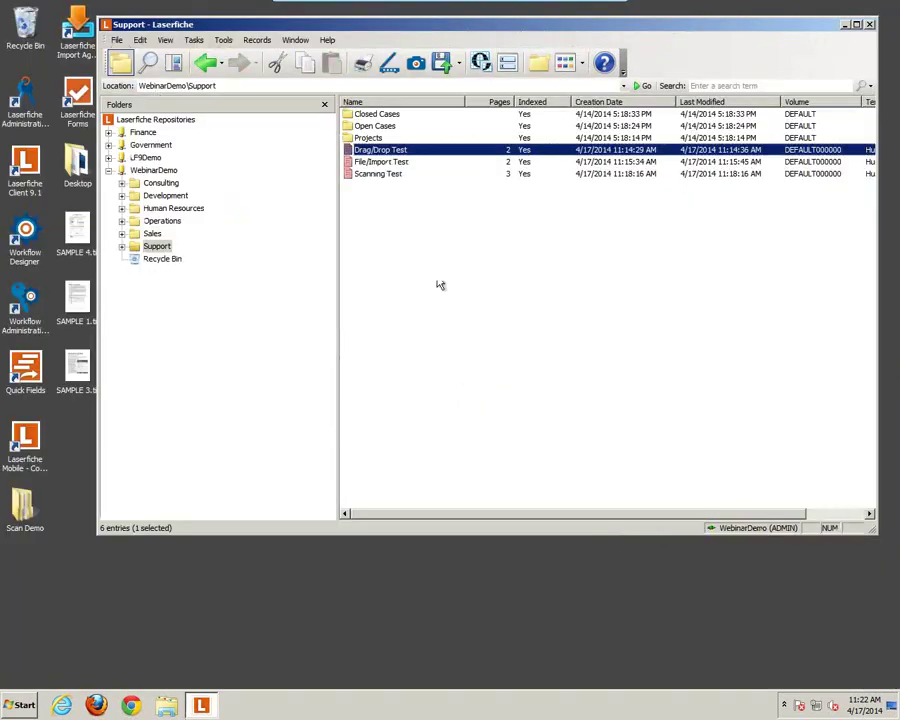
{"action": "double_click", "coordinate": [394, 153]}
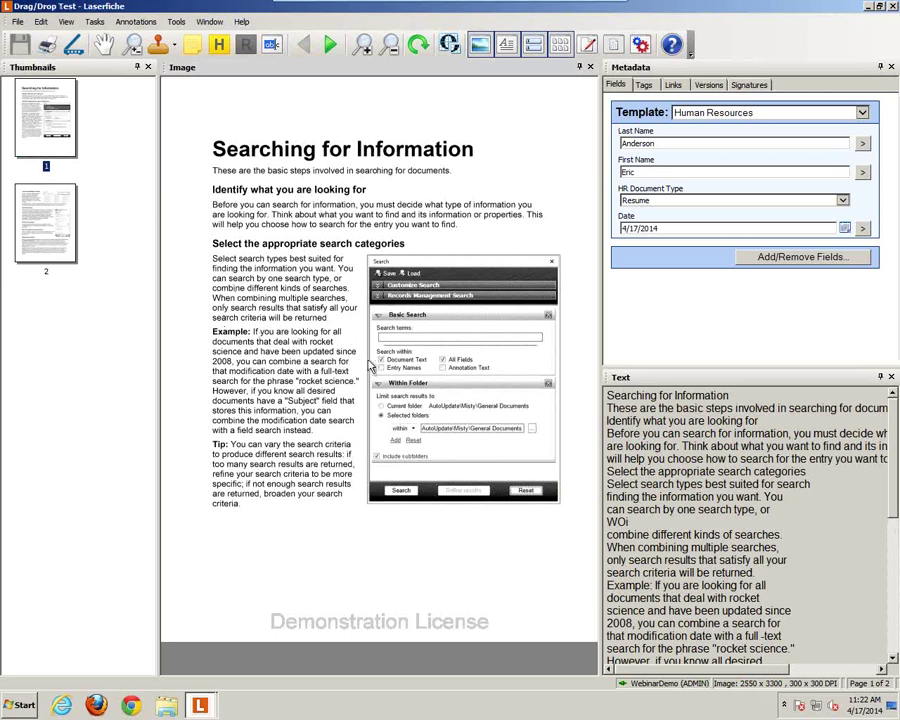
View pages 2 and 1 of the document, zoom in on the phrase "rocket science" on page 1 and close the document.
{"action": "left_click", "coordinate": [68, 228]}
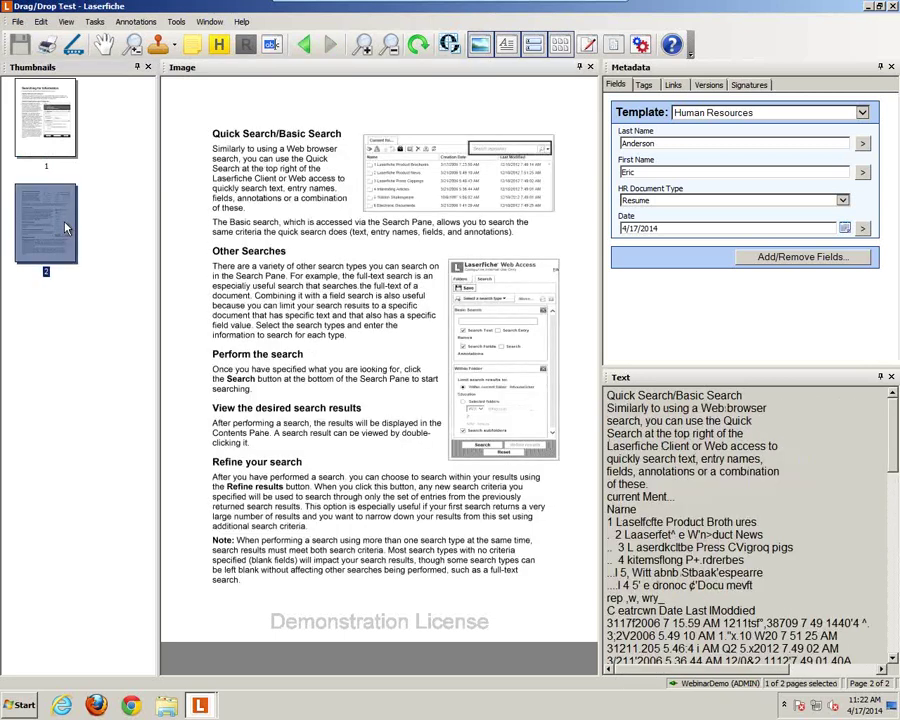
{"action": "left_click", "coordinate": [45, 143]}
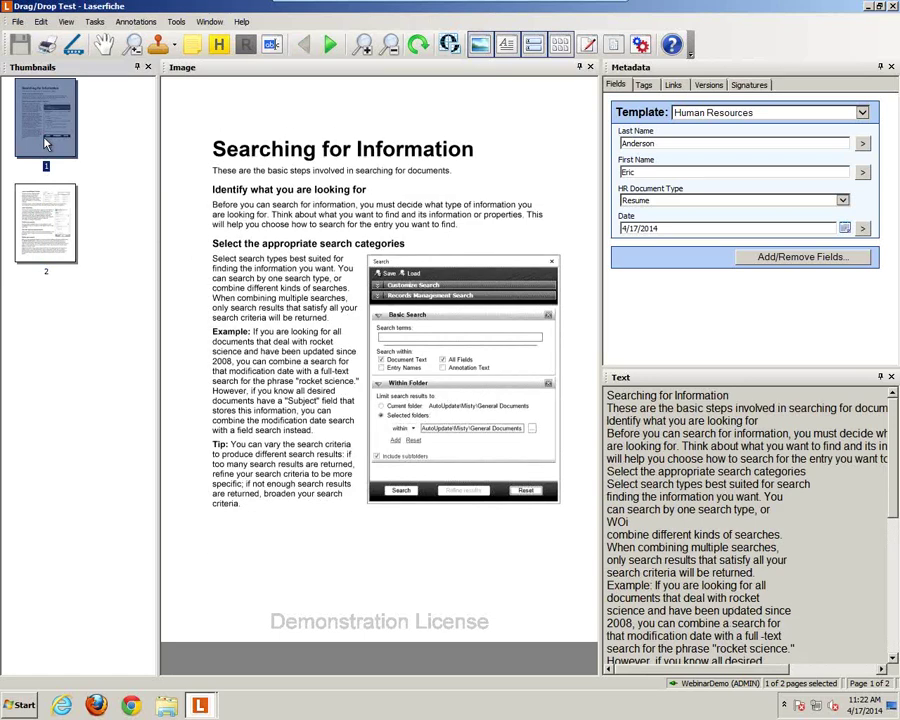
{"action": "left_click", "coordinate": [318, 379]}
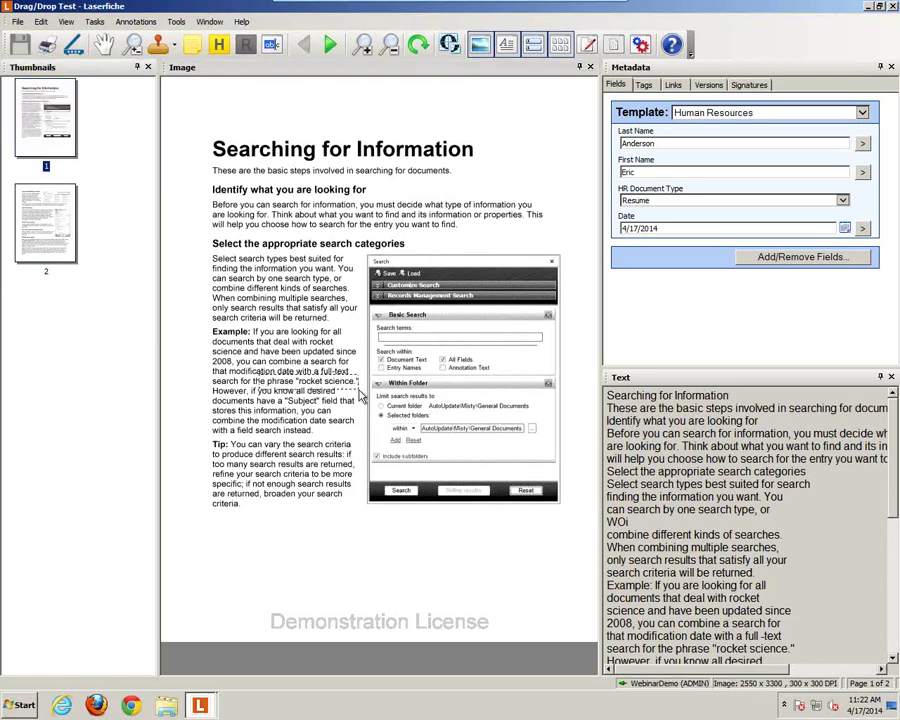
{"action": "scroll", "coordinate": [362, 397], "scroll_direction": "up", "scroll_amount": 3}
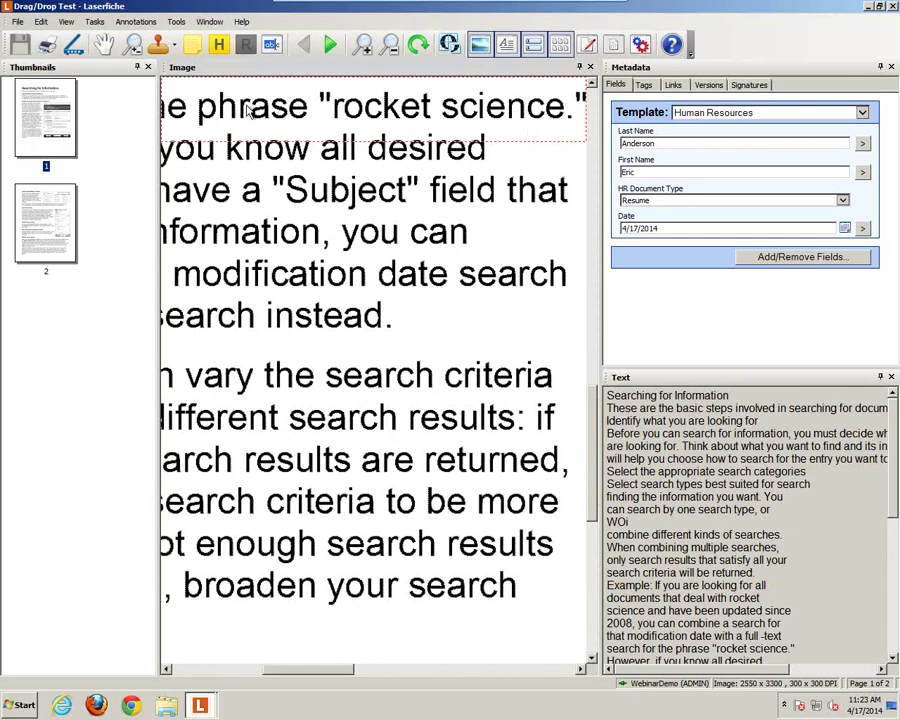
{"action": "left_click", "coordinate": [893, 8]}
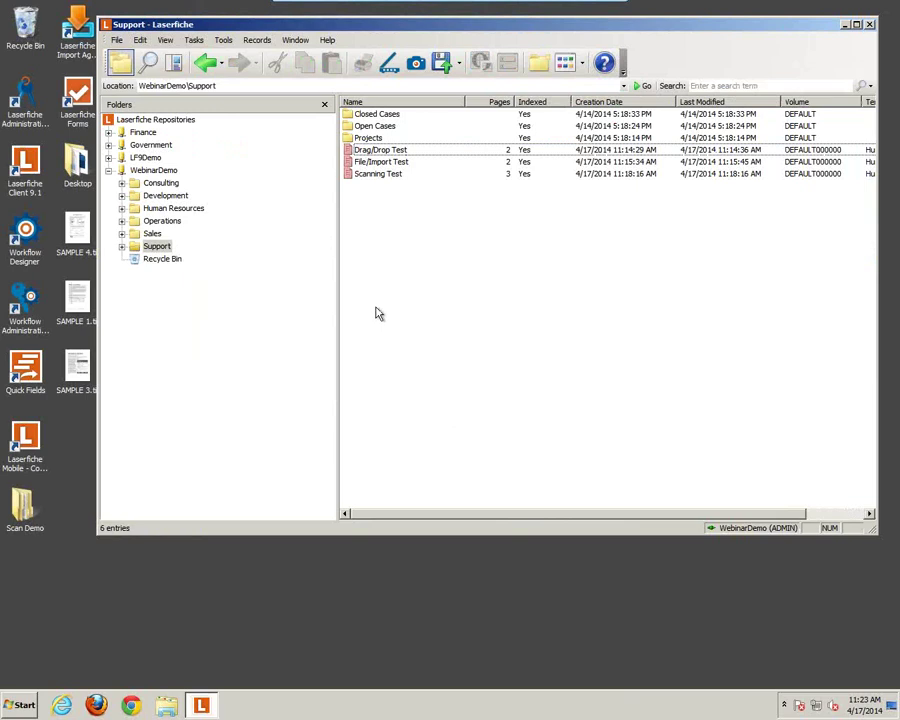
Remove and re-add the Text search type, and run a fuzzy phrase search for "rocket science".
{"action": "left_click", "coordinate": [150, 63]}
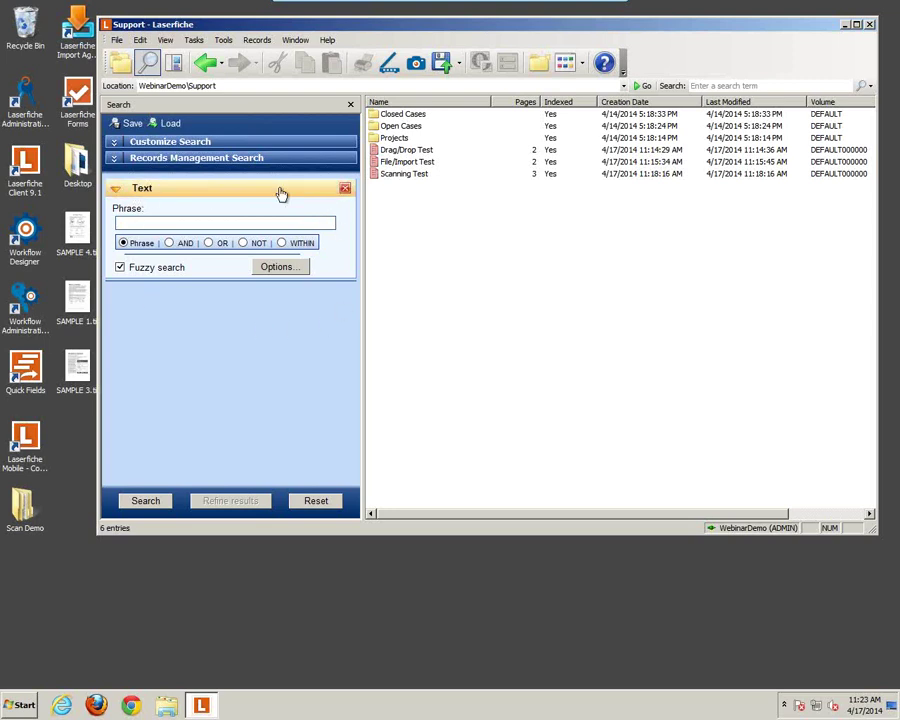
{"action": "left_click", "coordinate": [343, 190]}
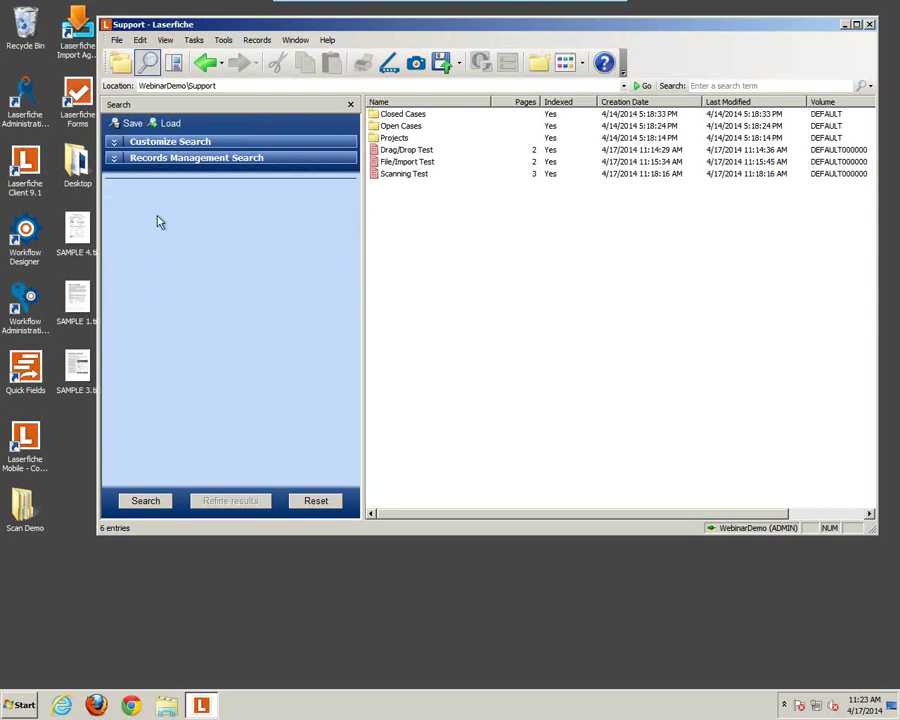
{"action": "left_click", "coordinate": [155, 148]}
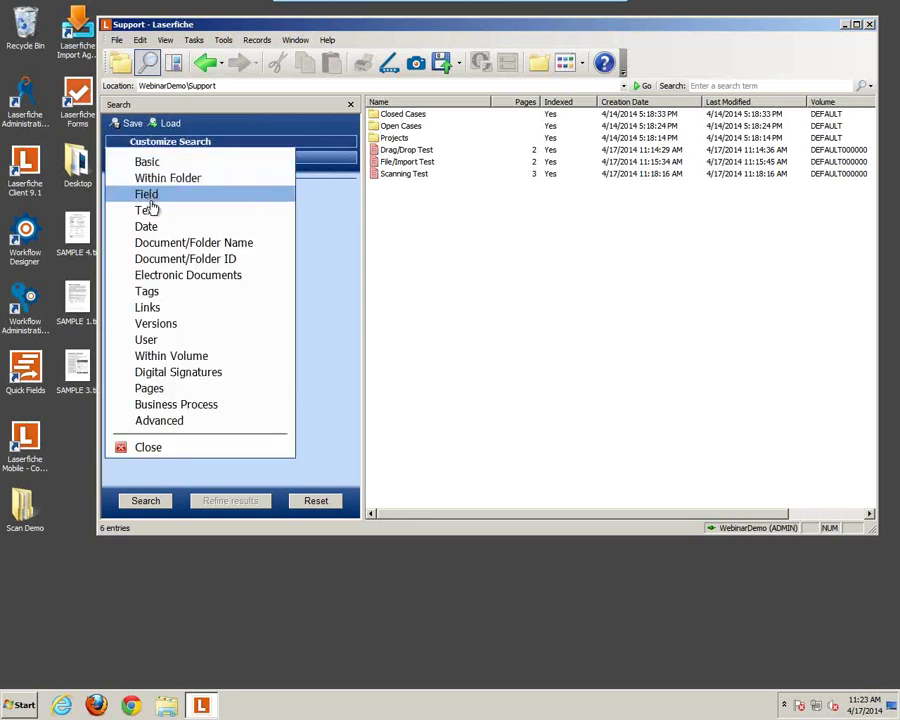
{"action": "left_click", "coordinate": [150, 213]}
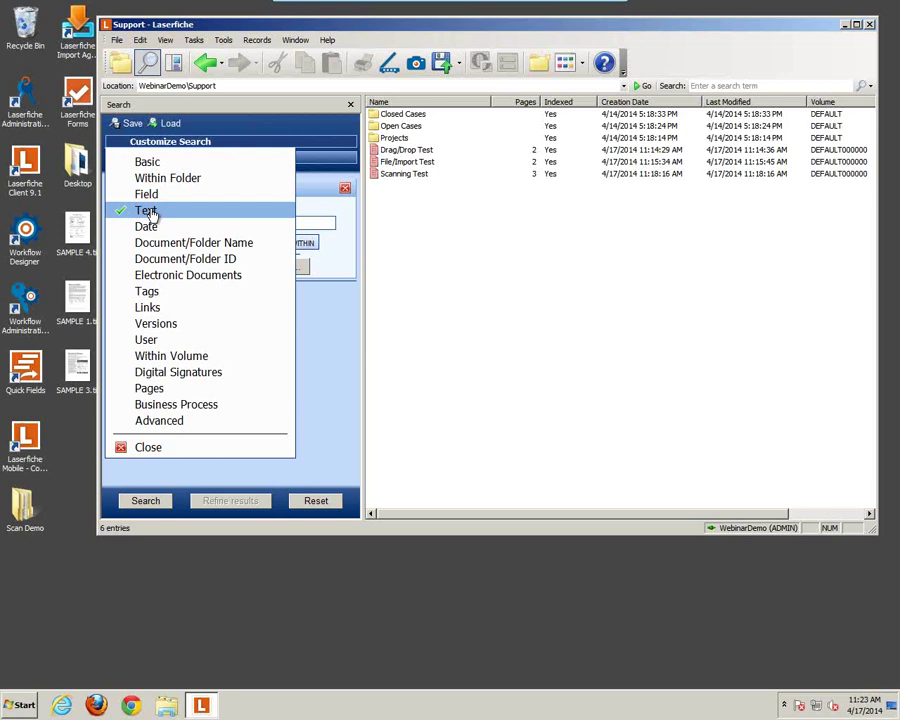
{"action": "left_click", "coordinate": [314, 347]}
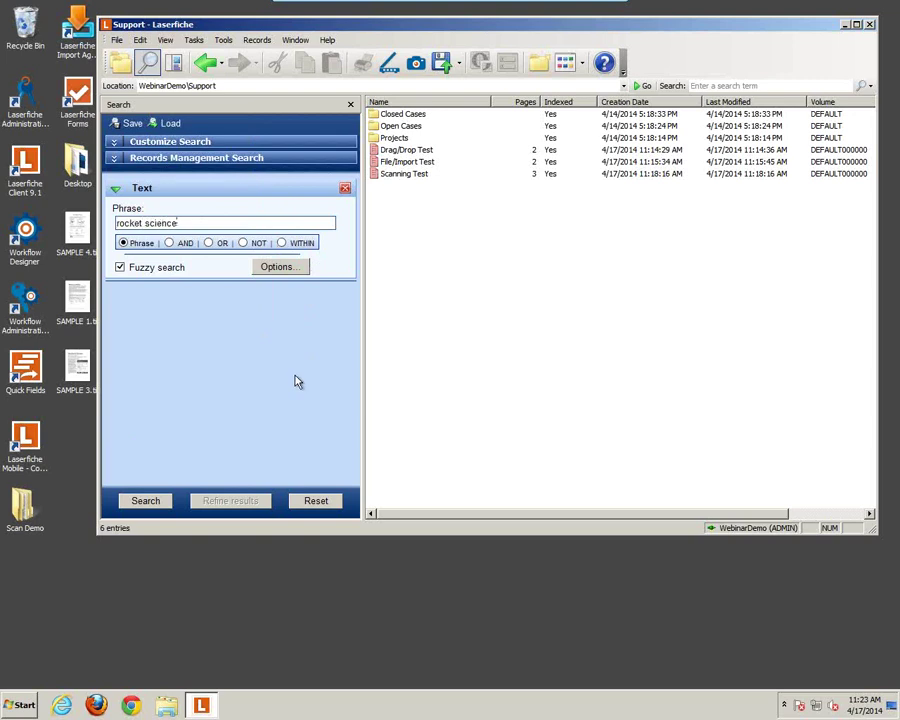
{"action": "left_click", "coordinate": [145, 501]}
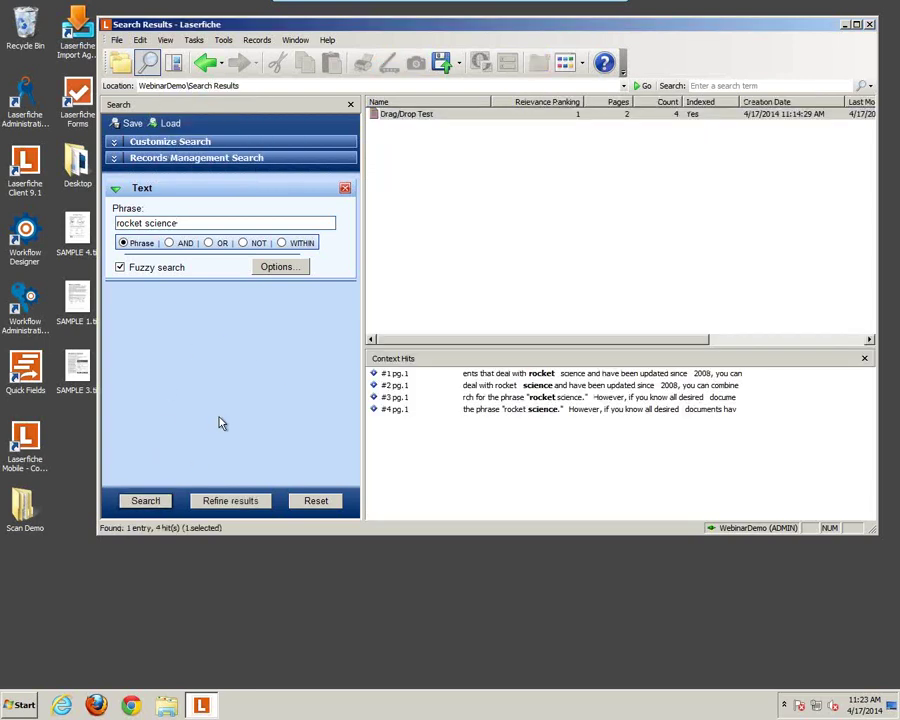
Select the Drag/Drop Test search result and review its context hits for "rocket science" on page 1.
{"action": "left_click", "coordinate": [392, 200]}
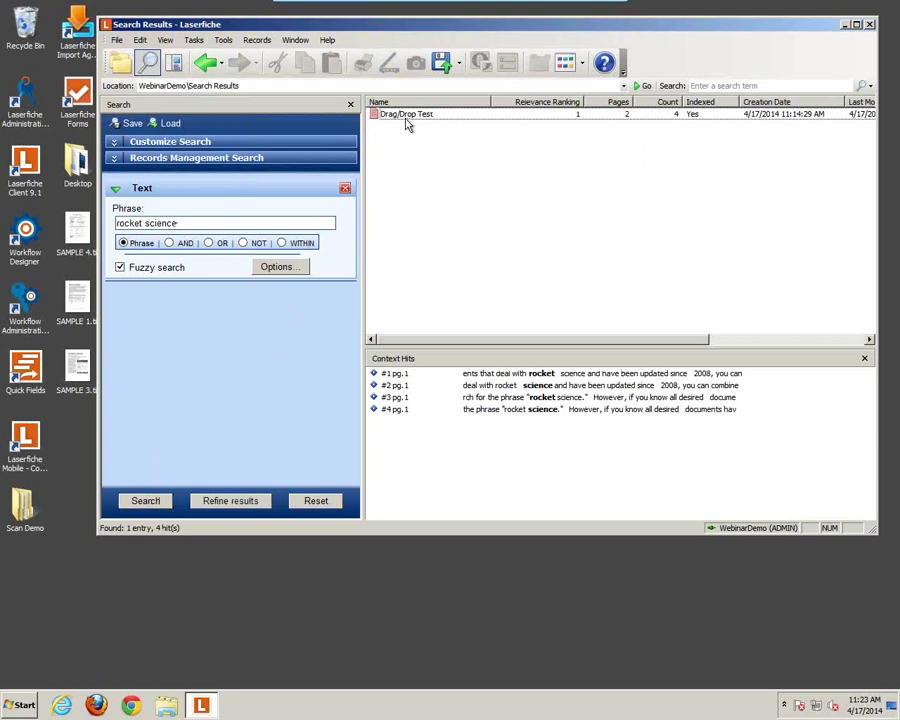
{"action": "left_click", "coordinate": [407, 118]}
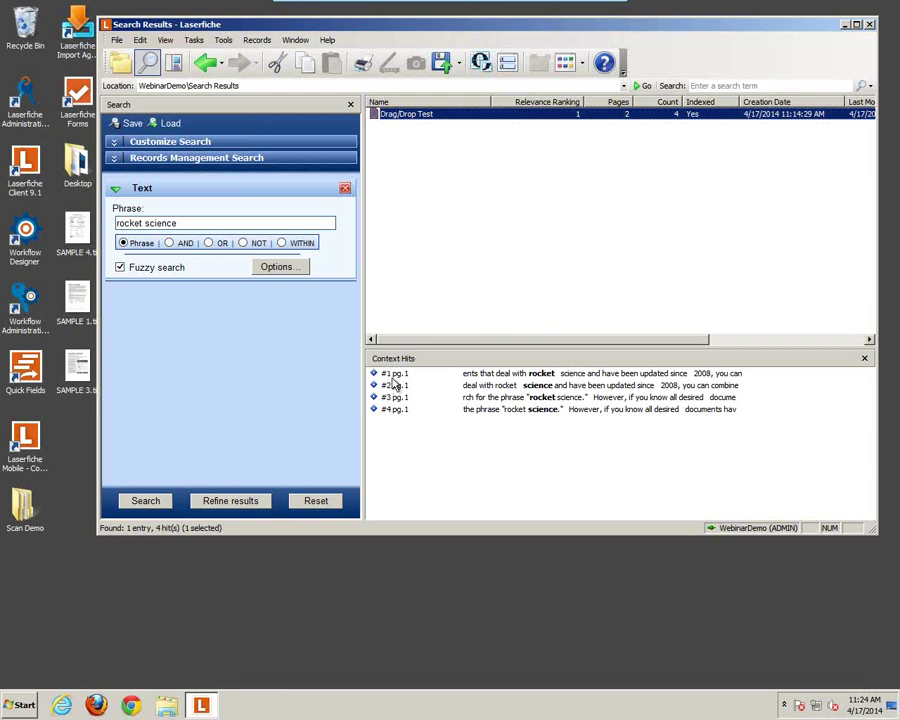
{"action": "left_click", "coordinate": [477, 376]}
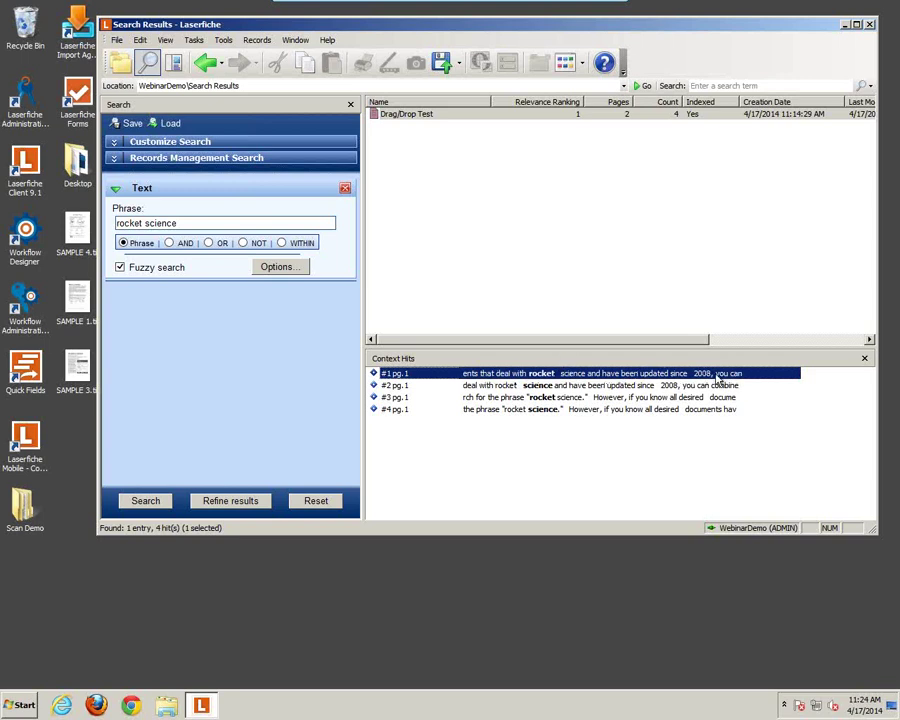
{"action": "left_click", "coordinate": [605, 385]}
{"action": "left_click", "coordinate": [605, 378]}
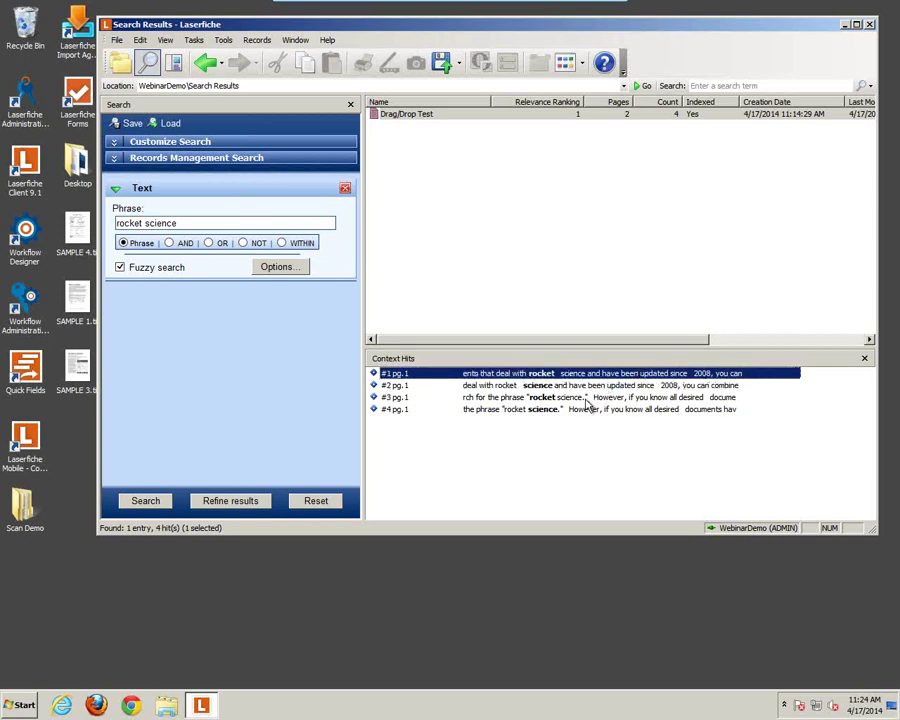
{"action": "left_click", "coordinate": [587, 399]}
{"action": "left_click", "coordinate": [588, 412]}
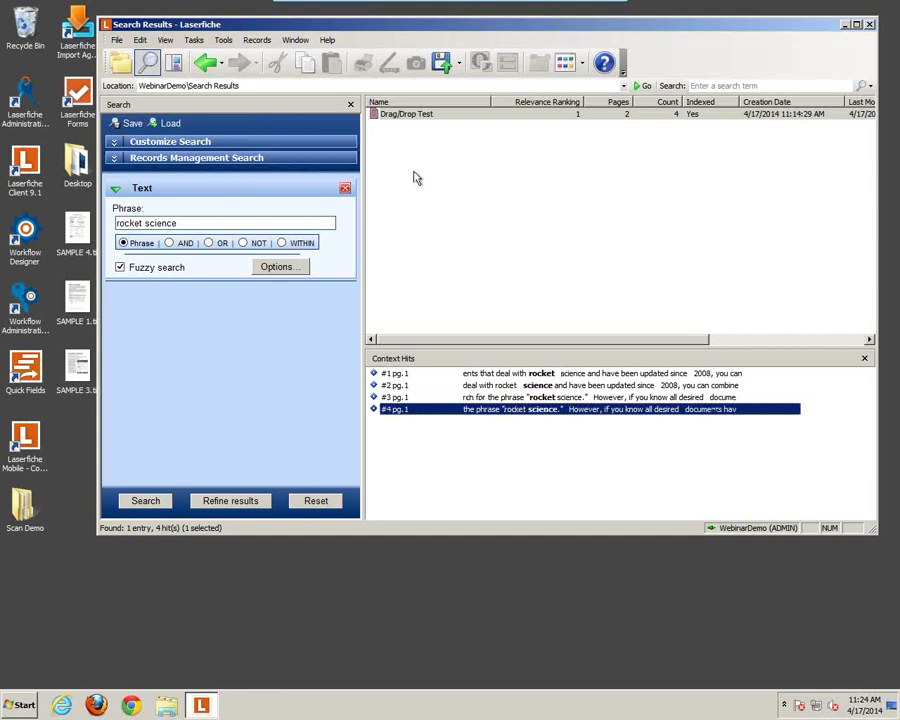
{"action": "left_click", "coordinate": [598, 377]}
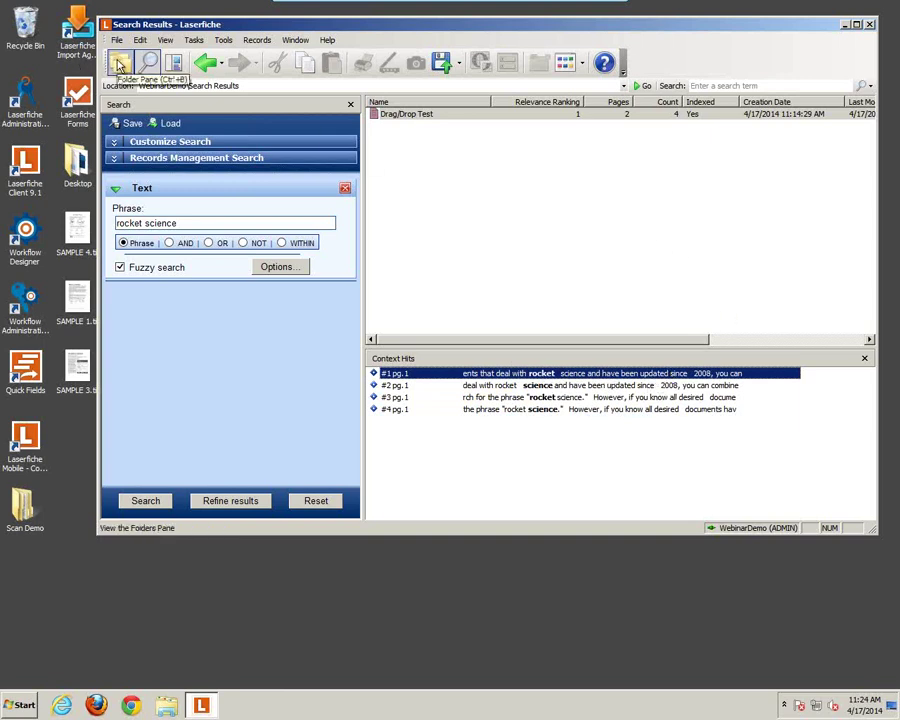
Show the folder tree, browse the Support, Sales and Operations folders, revisit the search results and return to the Support folder.
{"action": "left_click", "coordinate": [119, 64]}
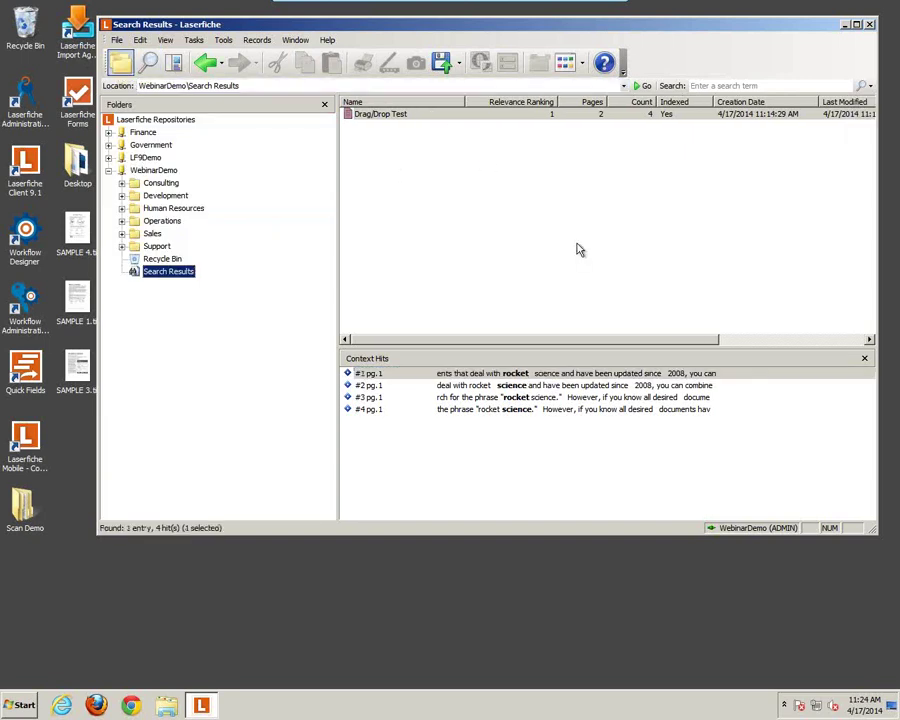
{"action": "left_click", "coordinate": [156, 247]}
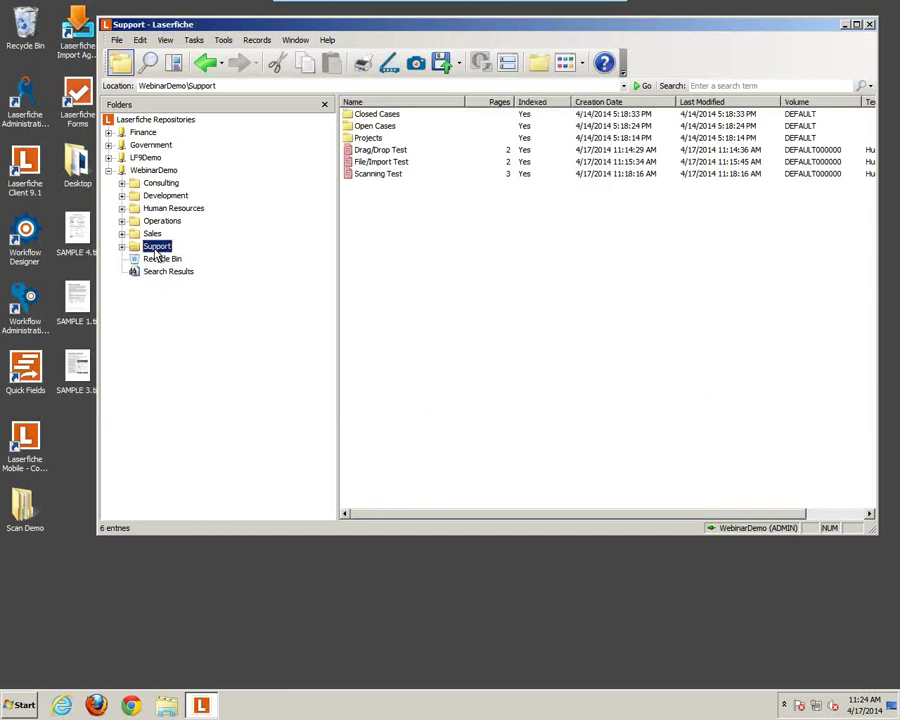
{"action": "left_click", "coordinate": [152, 234]}
{"action": "left_click", "coordinate": [160, 221]}
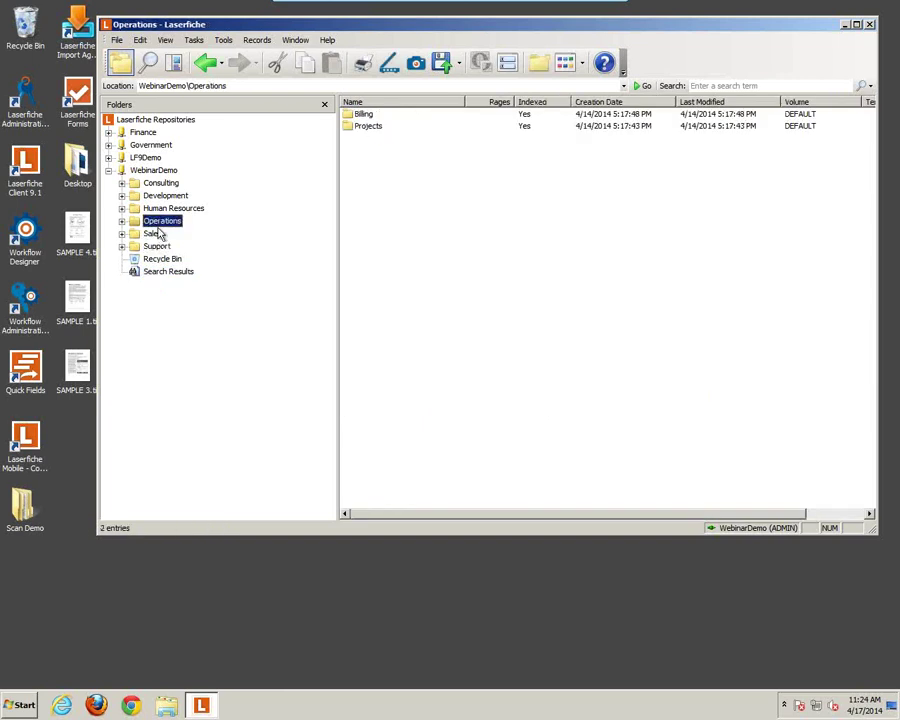
{"action": "left_click", "coordinate": [166, 271]}
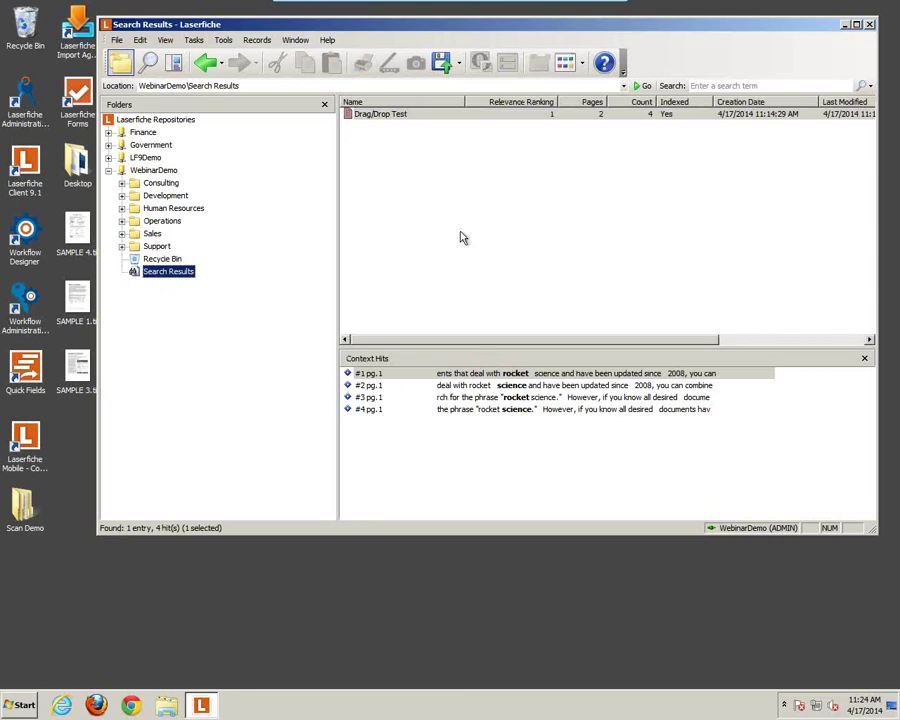
{"action": "left_click", "coordinate": [152, 247]}
{"action": "left_click", "coordinate": [425, 312]}
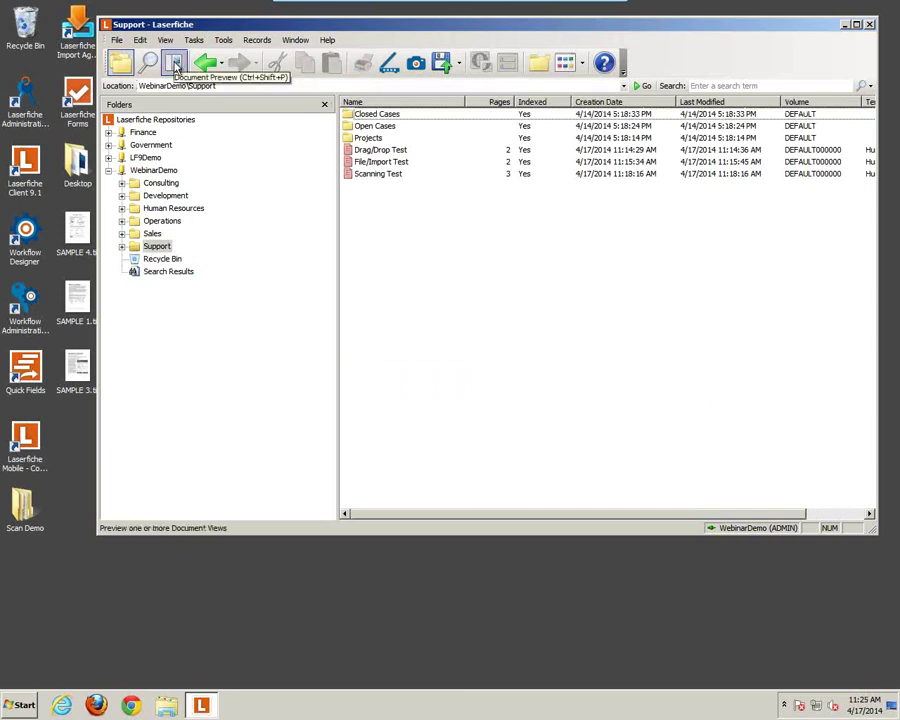
Preview the Scanning Test document in the document preview, zoom in on page 1, restore the full-page view and hide the preview.
{"action": "left_click", "coordinate": [174, 64]}
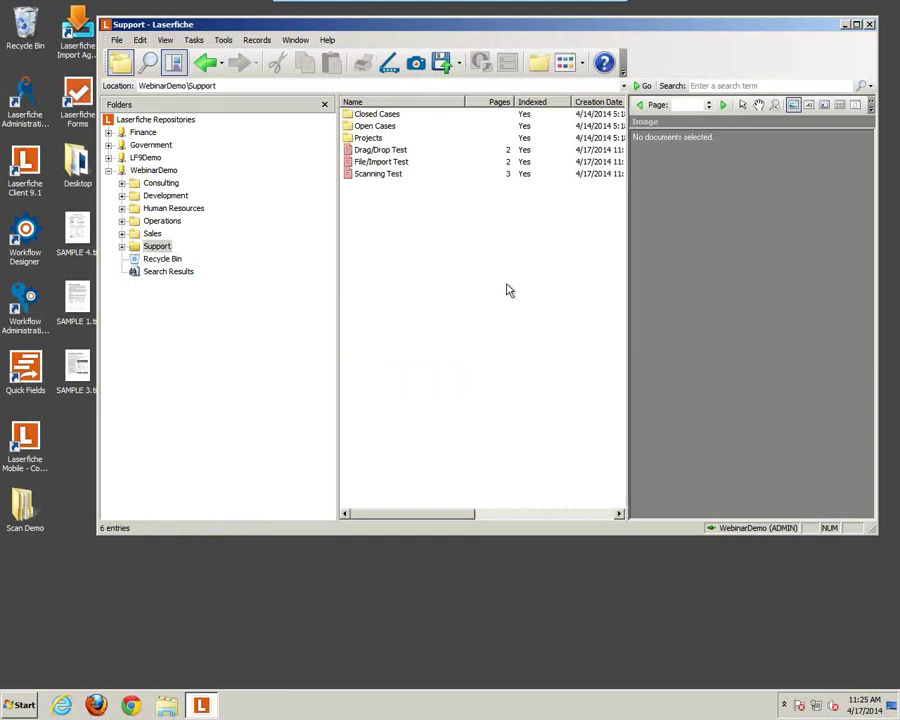
{"action": "left_click", "coordinate": [389, 172]}
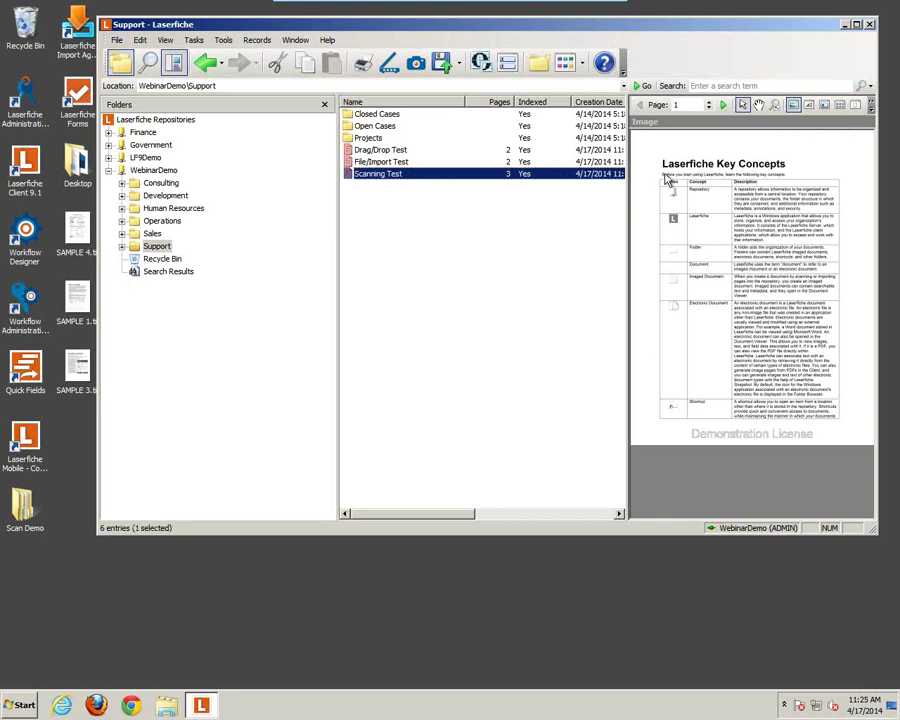
{"action": "left_click_drag", "start_coordinate": [650, 155], "coordinate": [782, 209]}
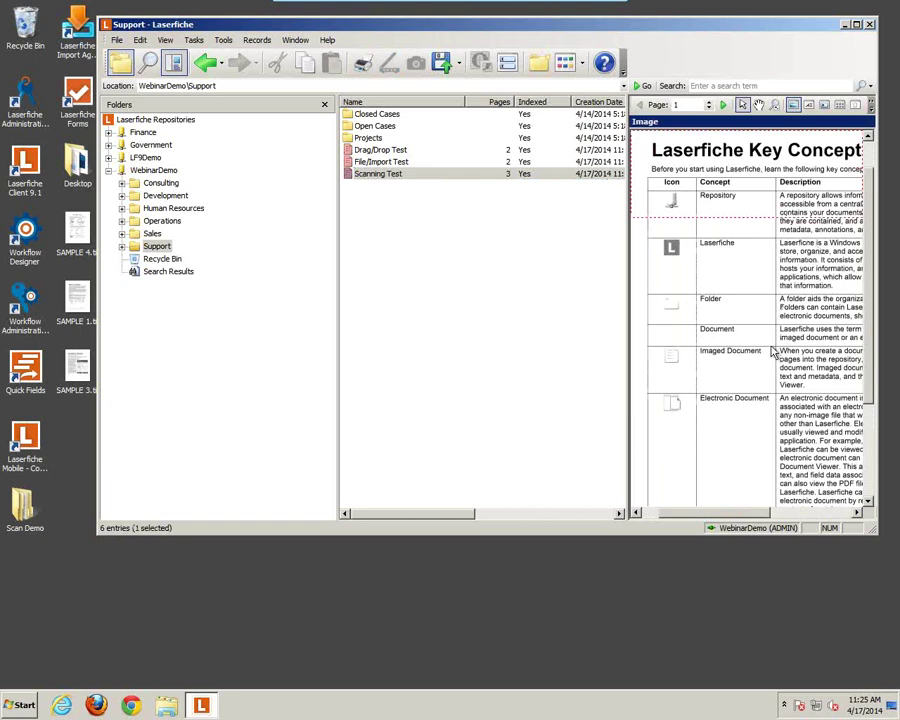
{"action": "left_click_drag", "start_coordinate": [772, 344], "coordinate": [852, 353]}
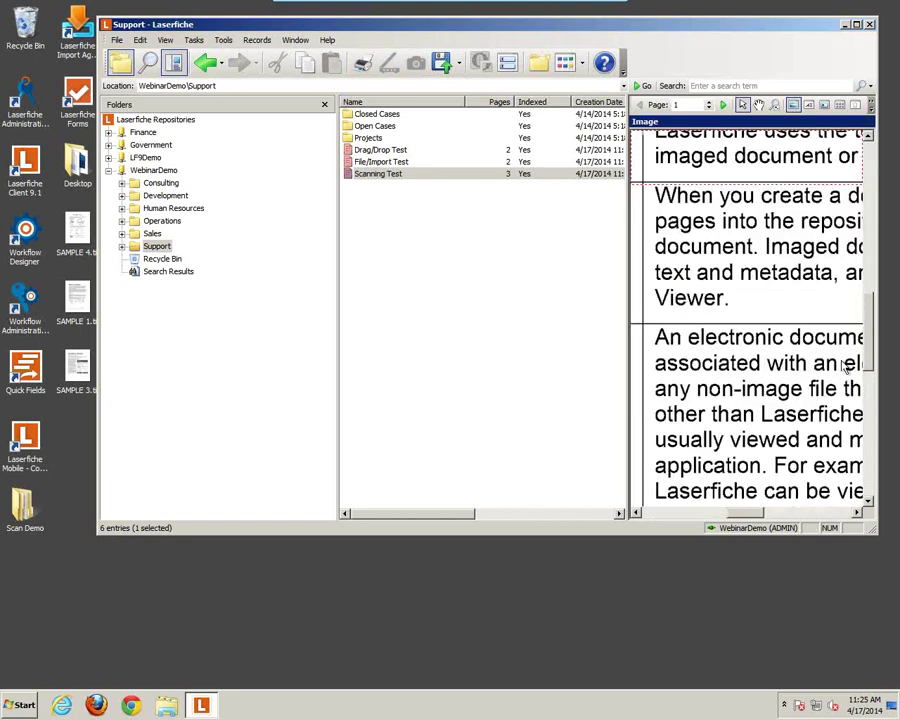
{"action": "right_click", "coordinate": [795, 376]}
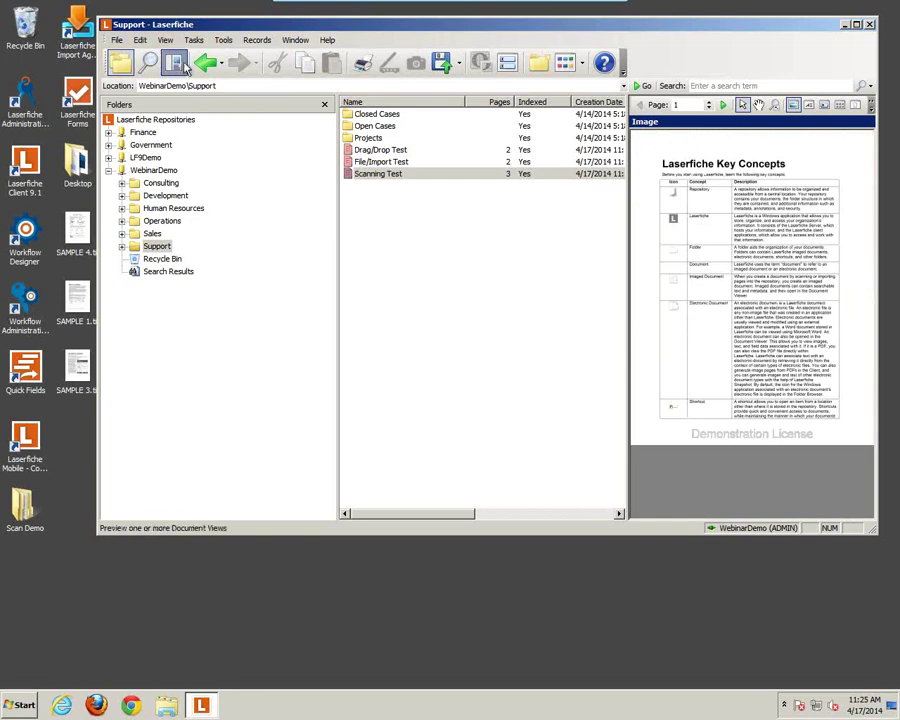
{"action": "left_click", "coordinate": [175, 63]}
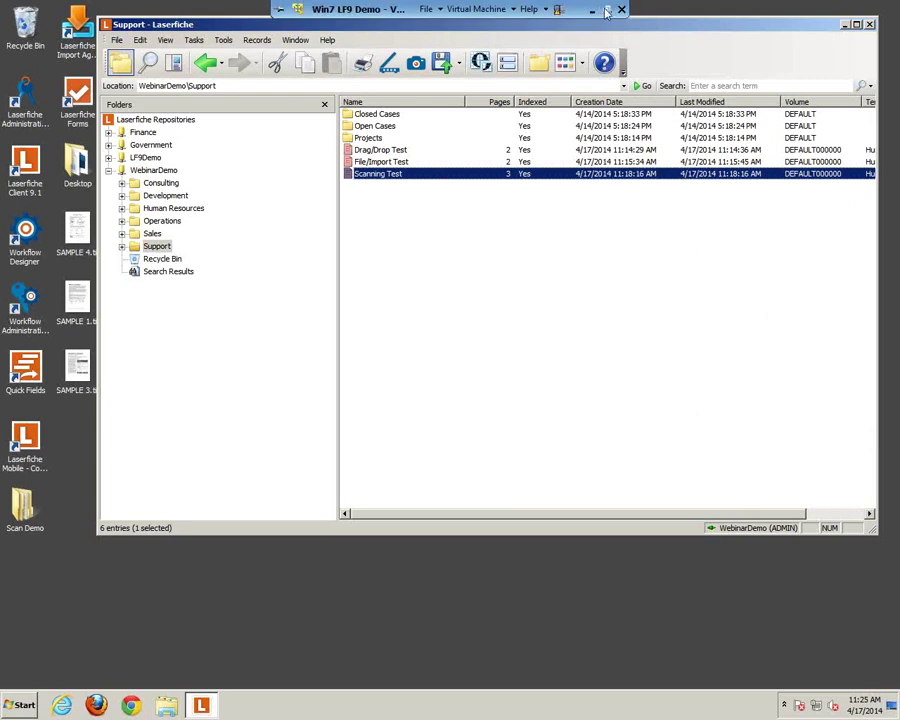
Take the virtual machine out of full screen, switch to PowerPoint, start the slide show at the Live Demonstration slide and advance it.
{"action": "left_click", "coordinate": [426, 9]}
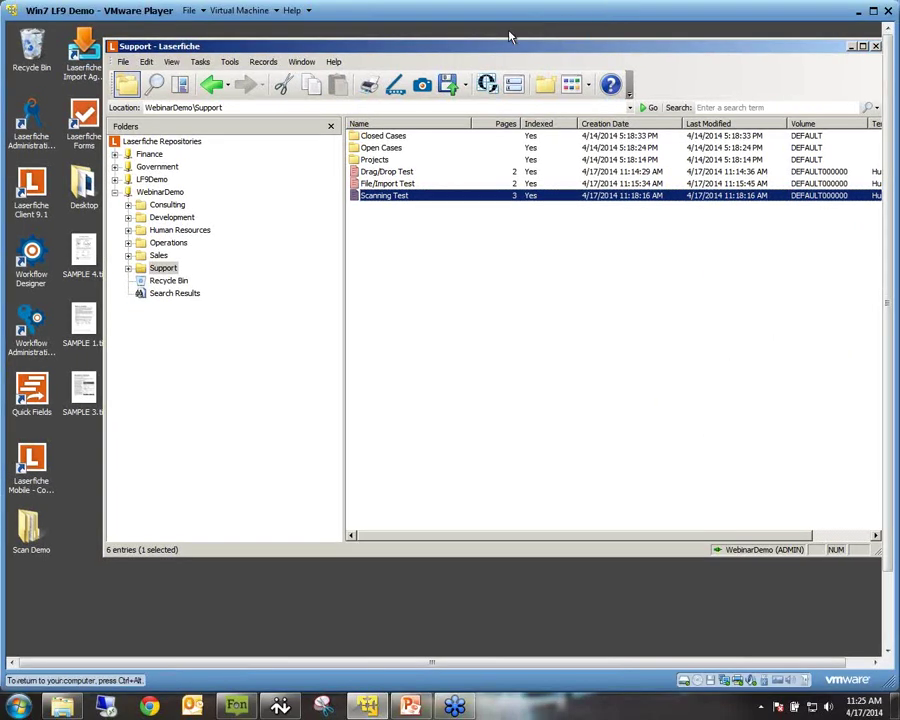
{"action": "left_click", "coordinate": [410, 704]}
{"action": "left_click", "coordinate": [753, 684]}
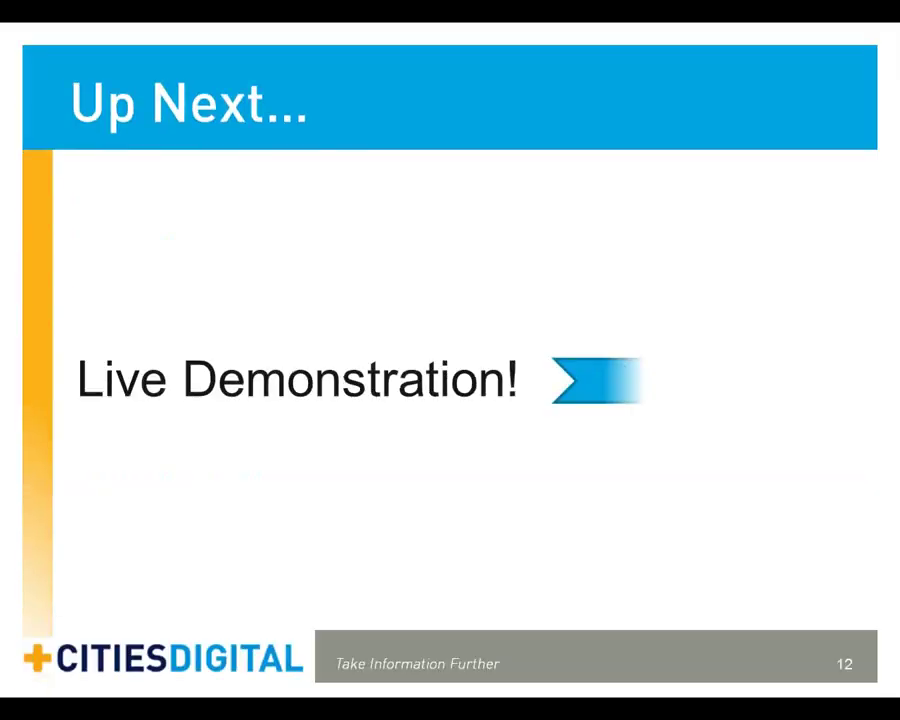
{"action": "key", "text": "Right"}
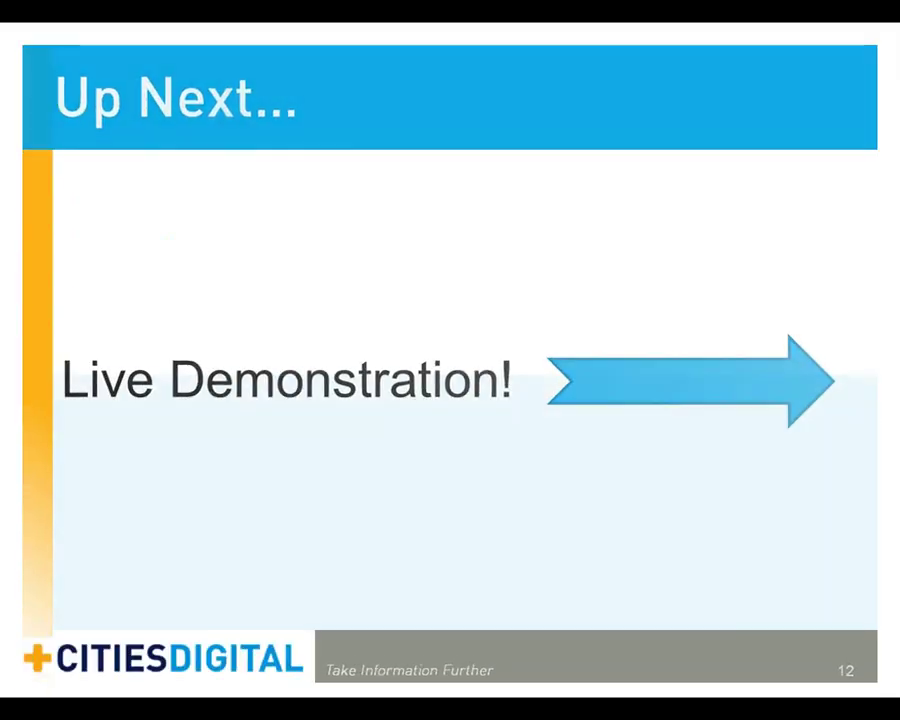